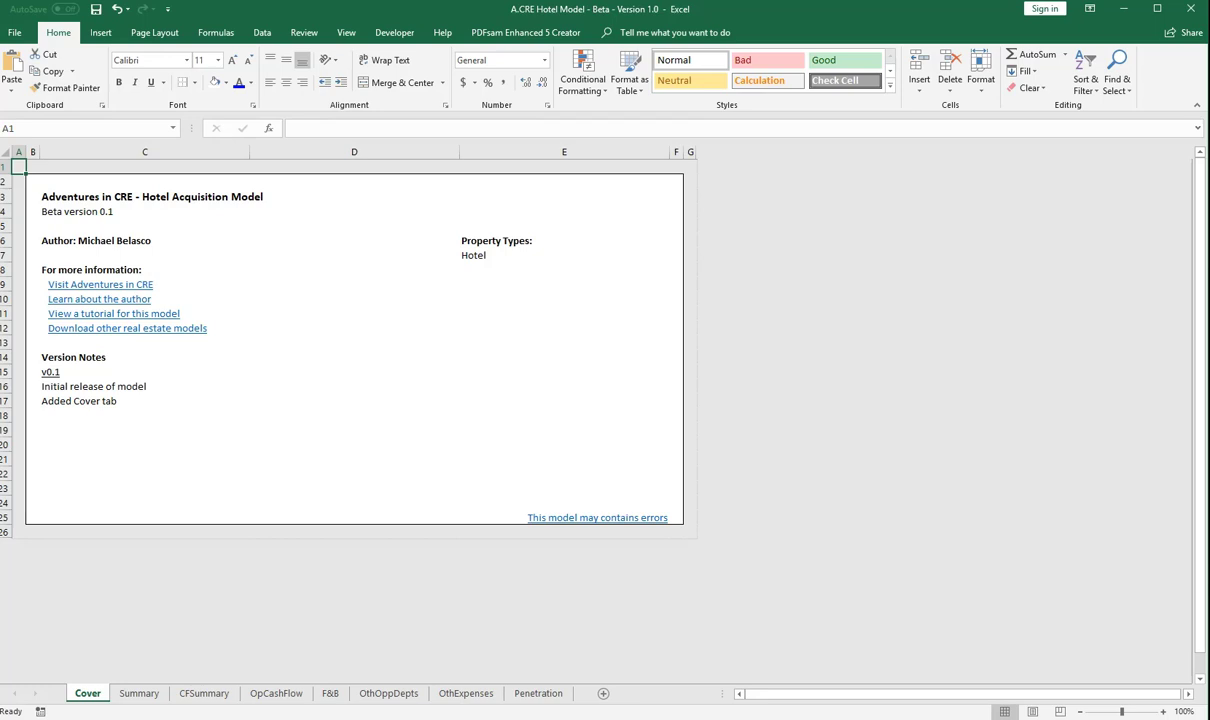
# Look through the Summary, CFSummary and OpCashFlow sheets, ending on the CFSummary sheet
pyautogui.hotkey('ctrl', 'pagedown')
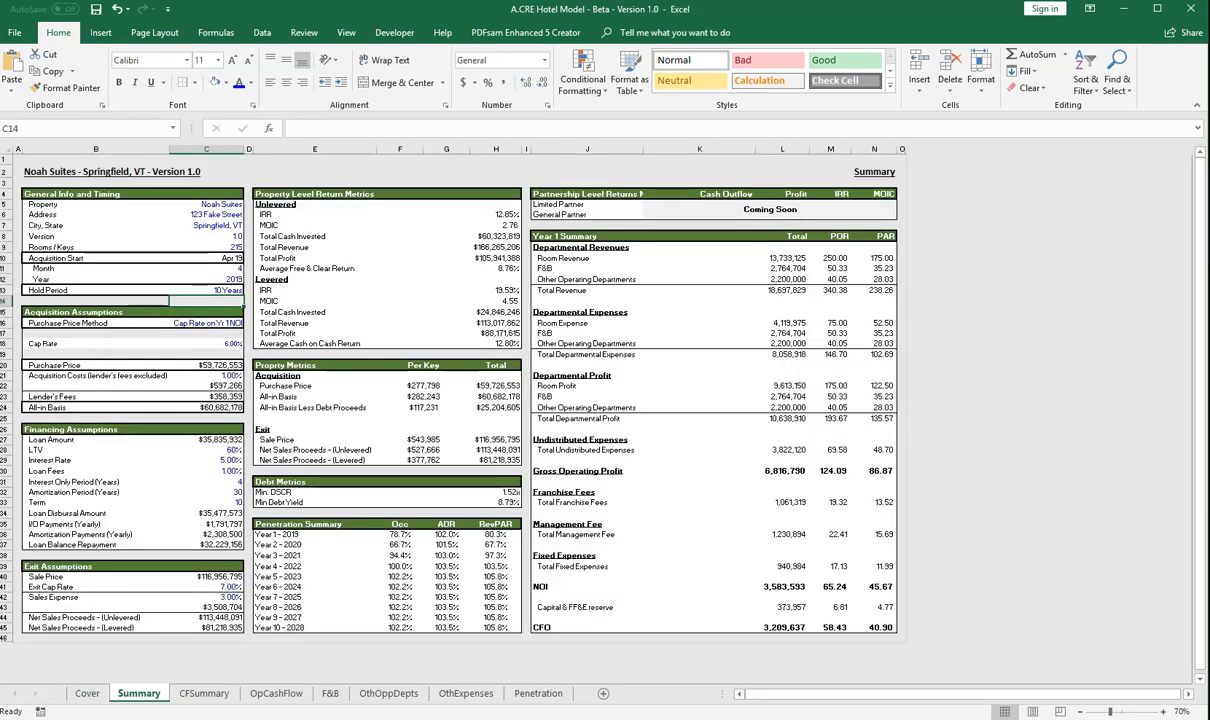
pyautogui.hotkey('ctrl', 'pagedown')
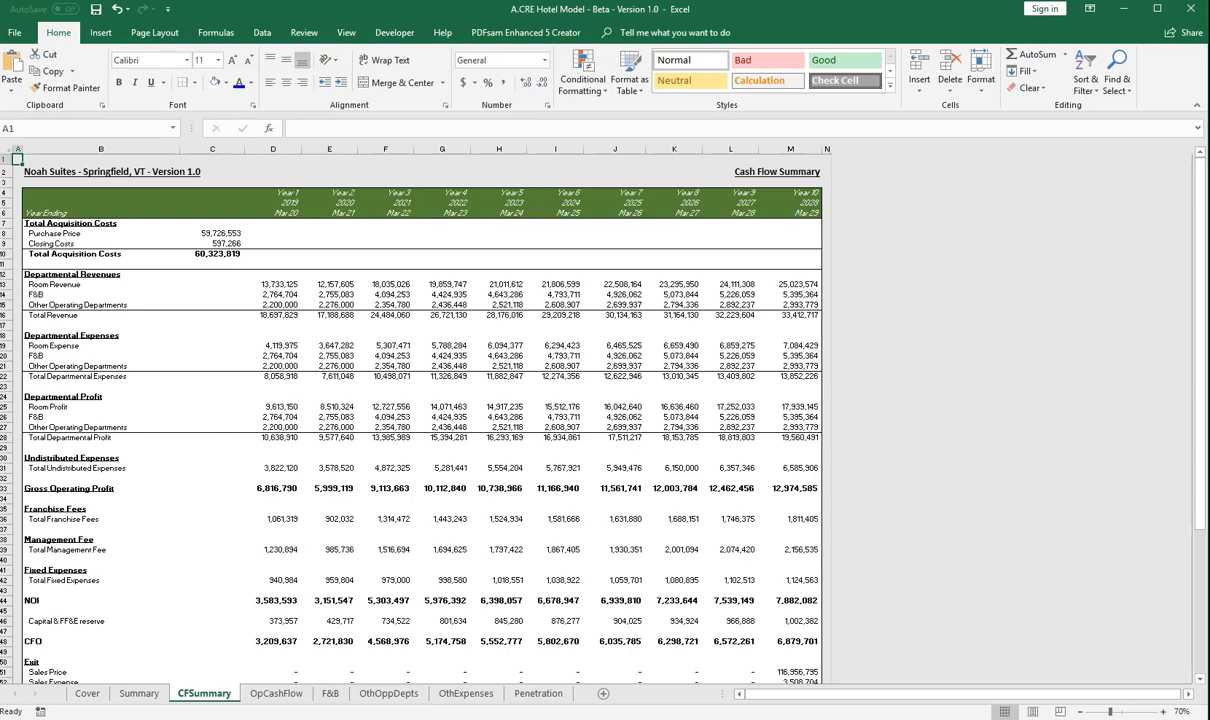
pyautogui.hotkey('ctrl', 'pagedown')
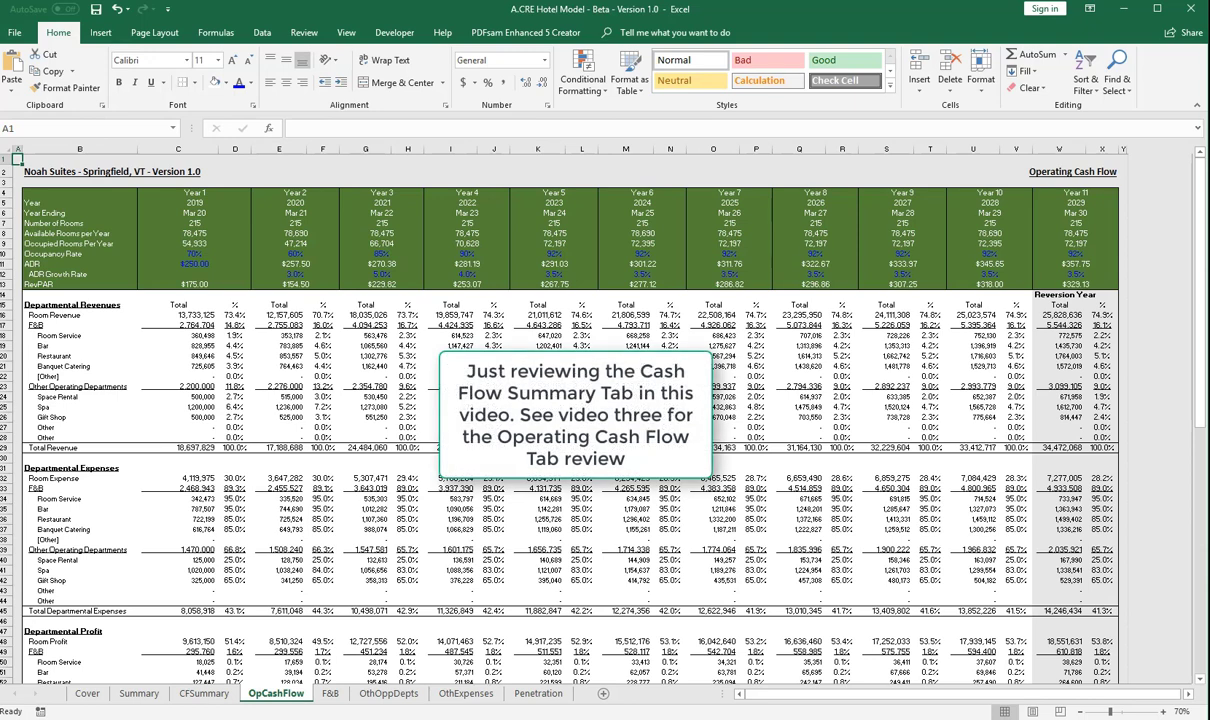
pyautogui.hotkey('ctrl', 'pageup')
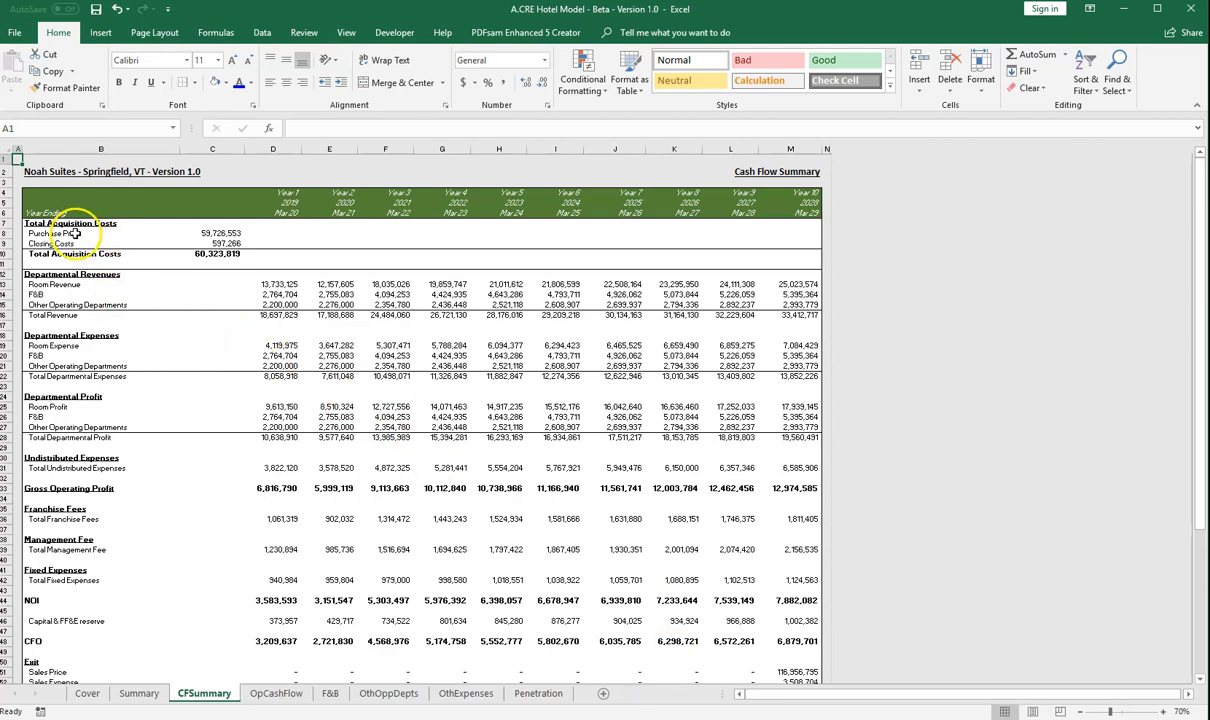
# Highlight the Total Acquisition Costs block, the Departmental Revenues through CFO block, and the Exit block in turn on the CFSummary sheet
pyautogui.moveTo(90, 223); pyautogui.dragTo(240, 256)
pyautogui.scroll(-3, 190, 305)
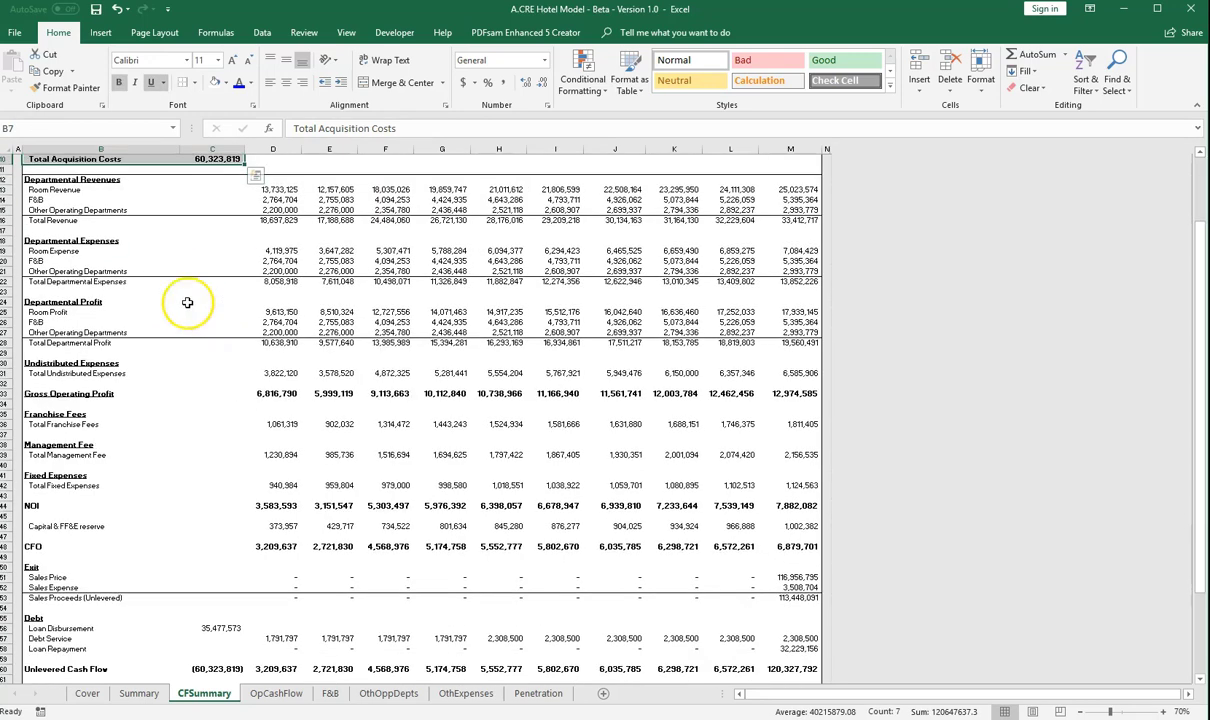
pyautogui.moveTo(67, 181); pyautogui.dragTo(776, 563)
pyautogui.scroll(1, 768, 556)
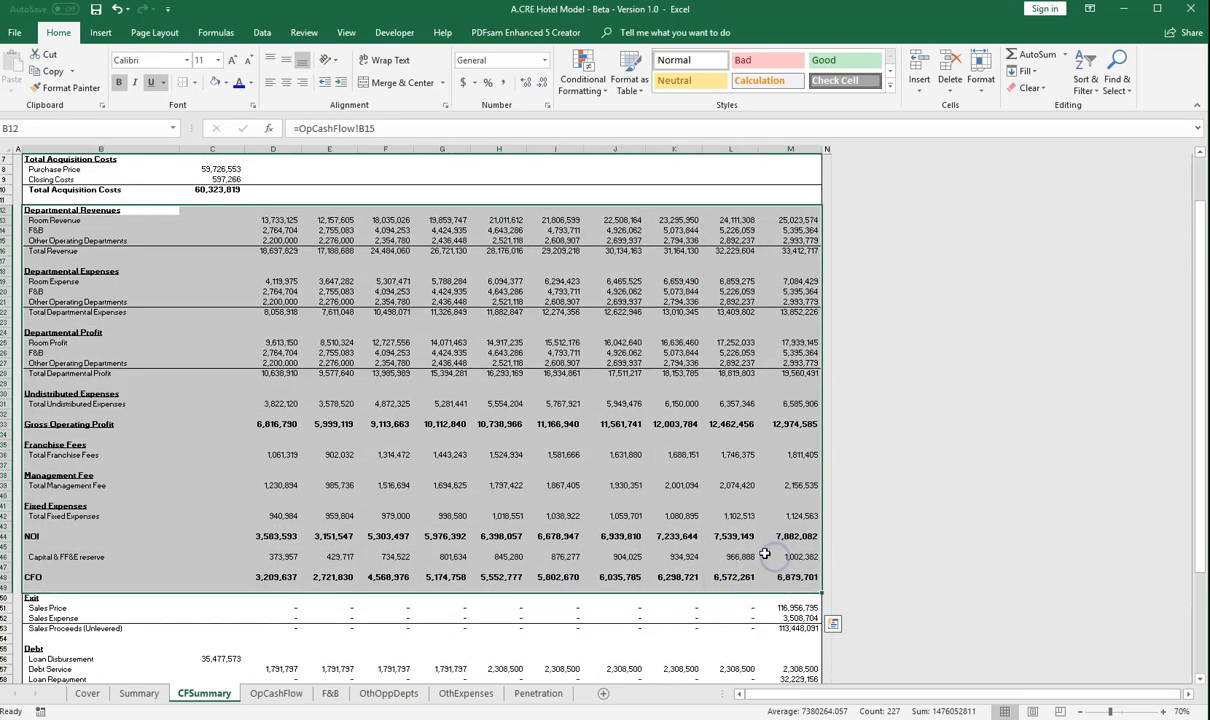
pyautogui.scroll(1, 763, 550)
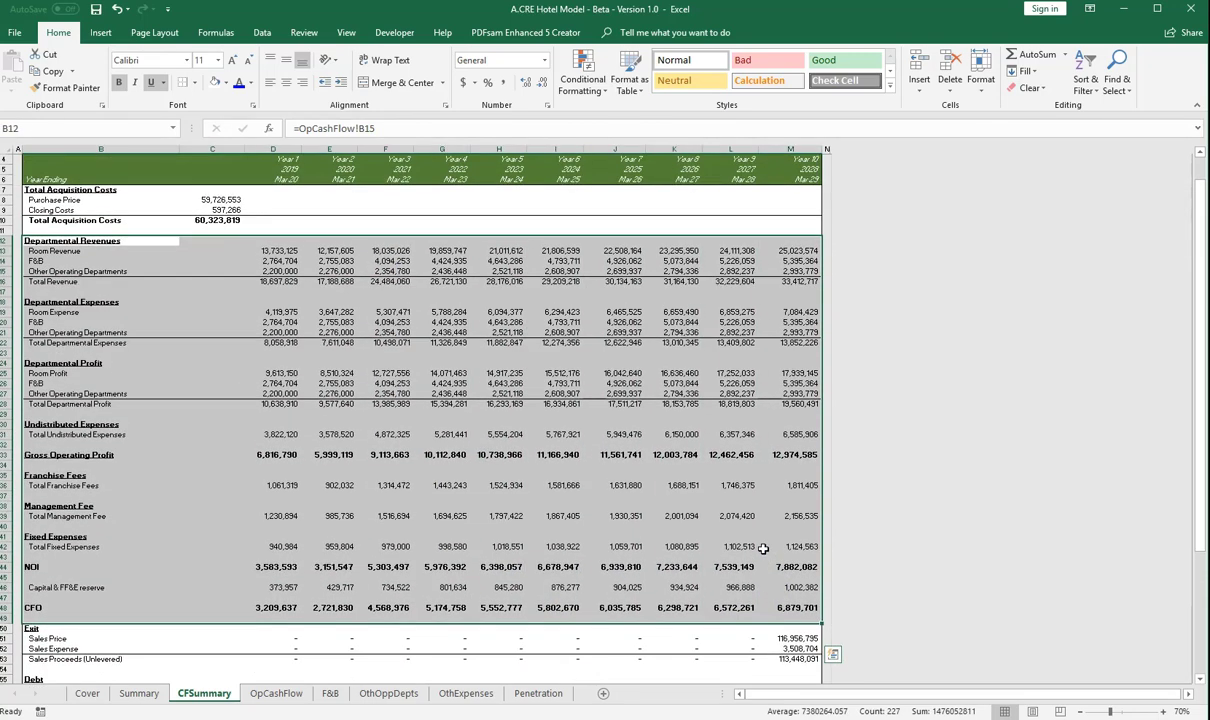
pyautogui.scroll(-2, 763, 548)
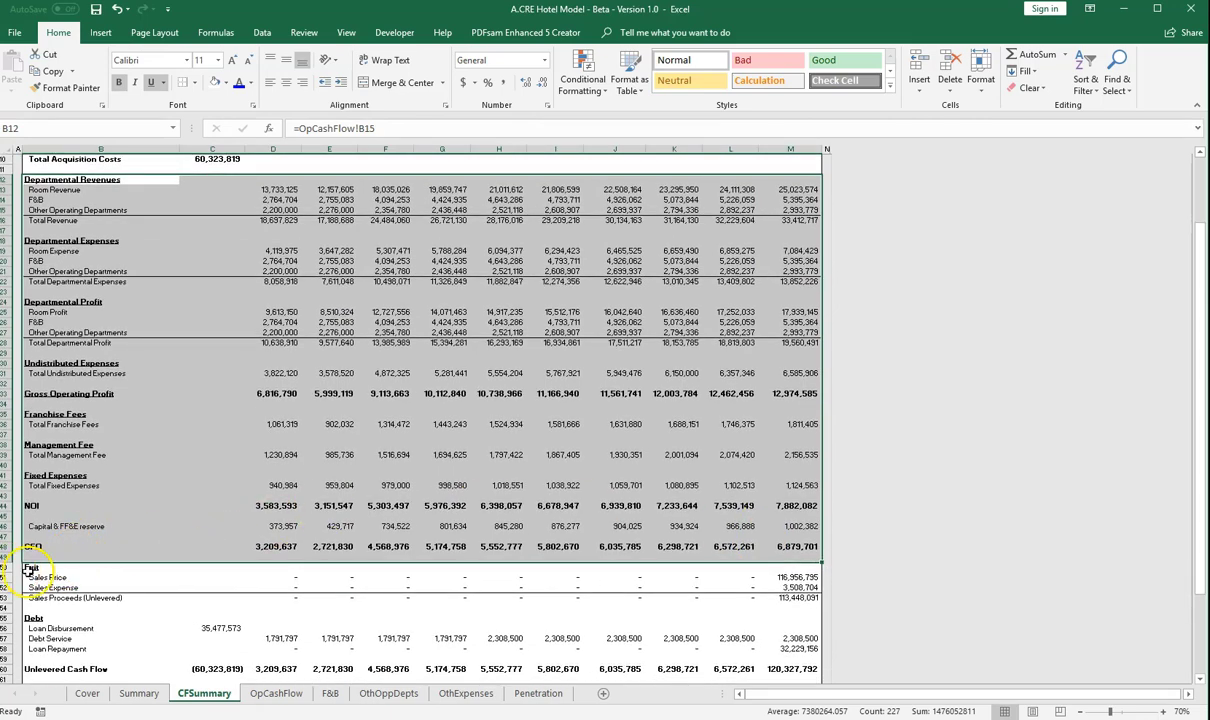
pyautogui.moveTo(30, 568); pyautogui.dragTo(778, 594)
pyautogui.scroll(3, 600, 470)
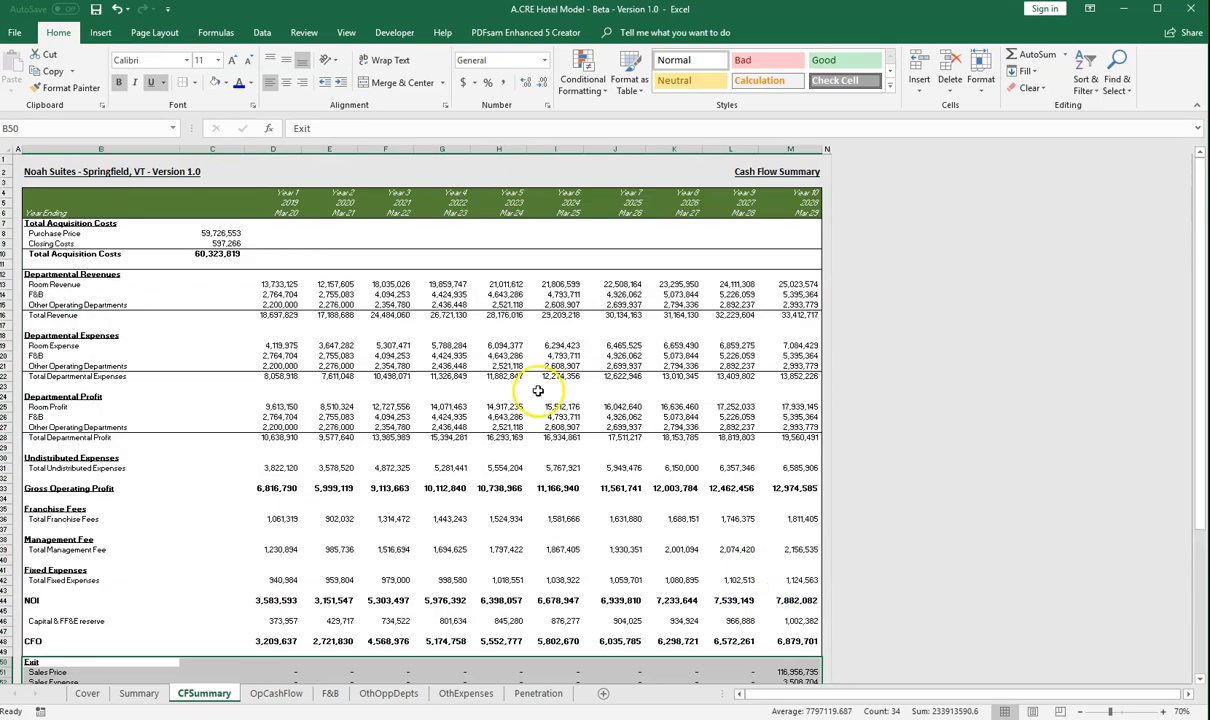
# Inspect the cell references behind Purchase Price, Closing Costs and Total Acquisition Costs in C8:C10
pyautogui.click(215, 243)
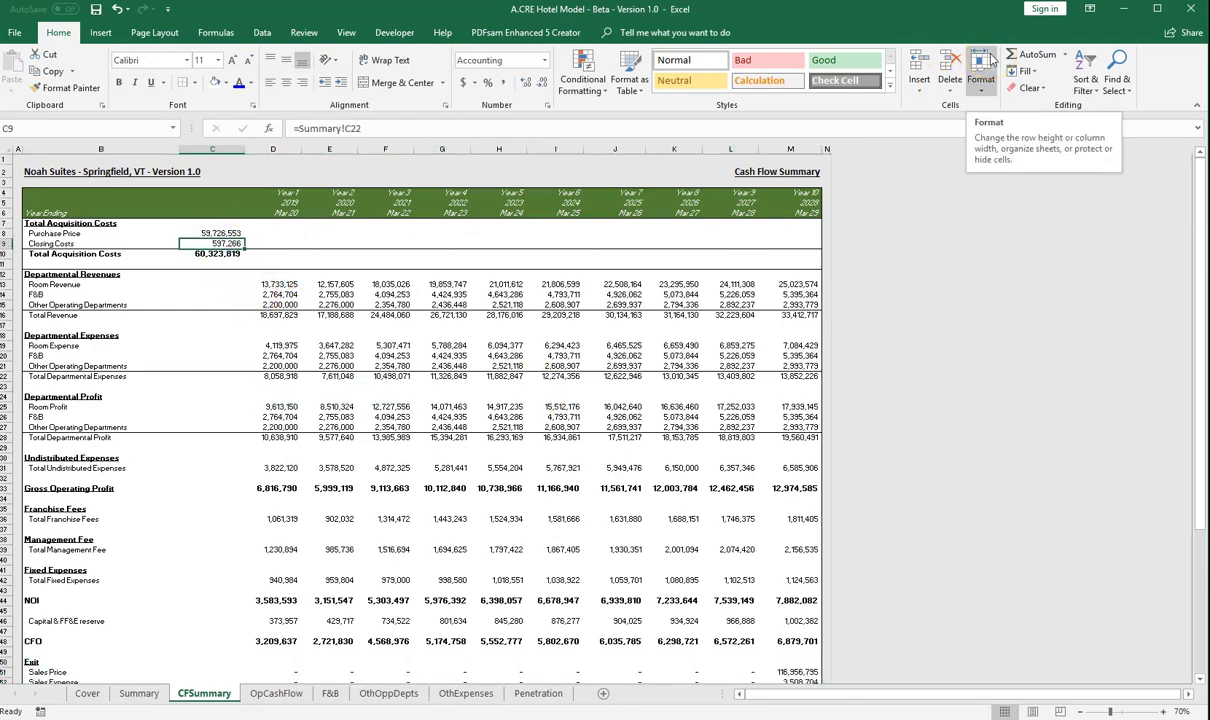
pyautogui.press('Up')
pyautogui.press('Down')
pyautogui.press('Down')
pyautogui.press('Up')
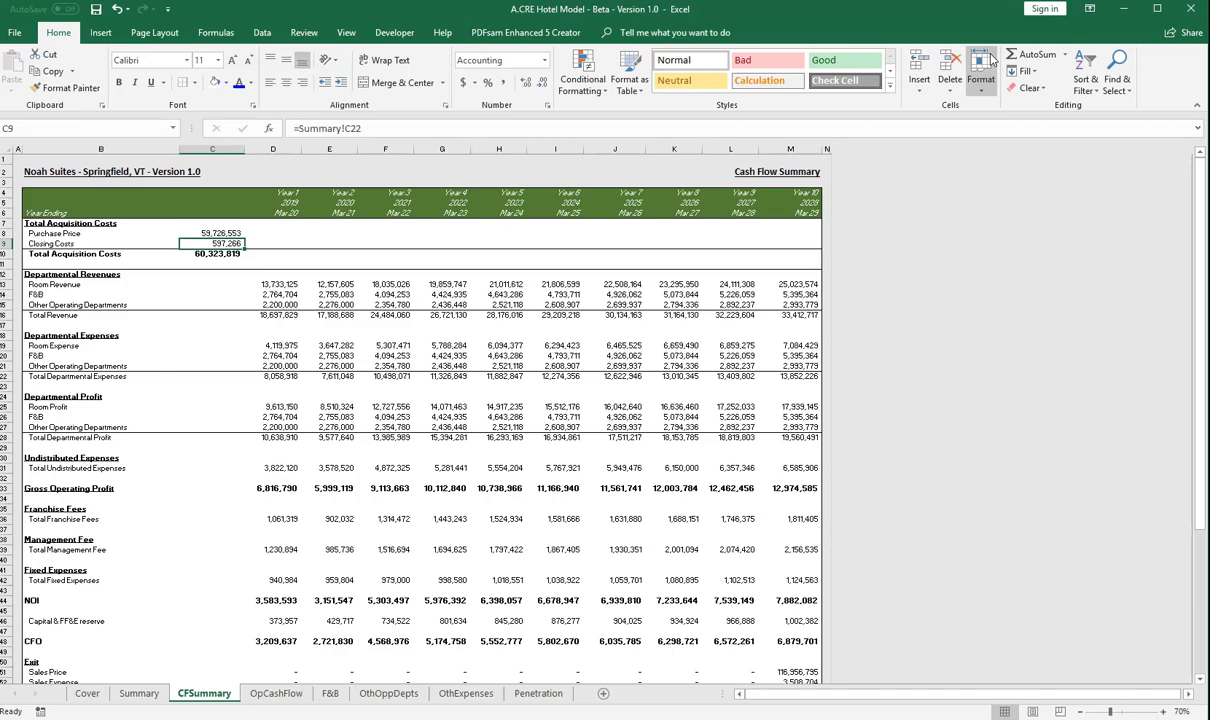
# Trace the closing costs to the acquisition cost inputs in C21:C22 of the Summary sheet, and return to CFSummary
pyautogui.hotkey('ctrl', 'pageup')
pyautogui.press('Down')
pyautogui.press('Down')
pyautogui.press('Down')
pyautogui.press('Down')
pyautogui.press('Down')
pyautogui.press('Down')
pyautogui.press('Down')
pyautogui.press('Down')
pyautogui.press('Down')
pyautogui.press('Down')
pyautogui.press('Down')
pyautogui.press('Down')
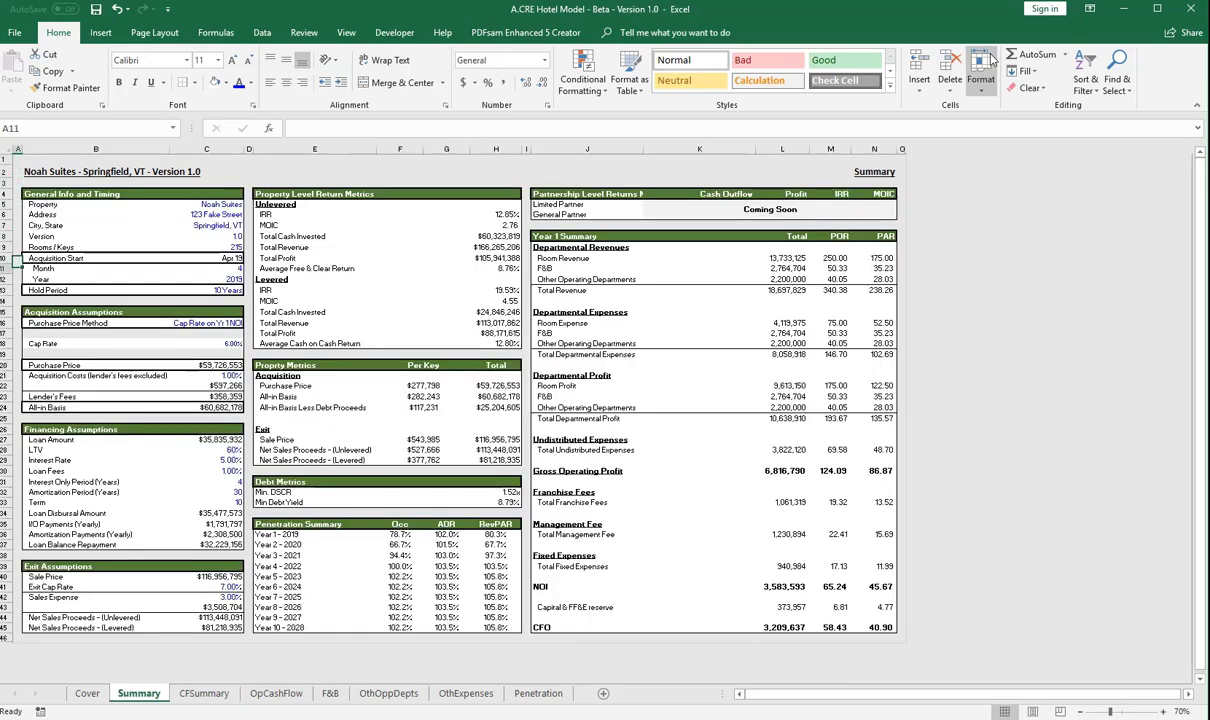
pyautogui.press('Right')
pyautogui.press('Right')
pyautogui.press('Down')
pyautogui.press('Down')
pyautogui.press('Down')
pyautogui.press('Down')
pyautogui.press('Down')
pyautogui.press('Down')
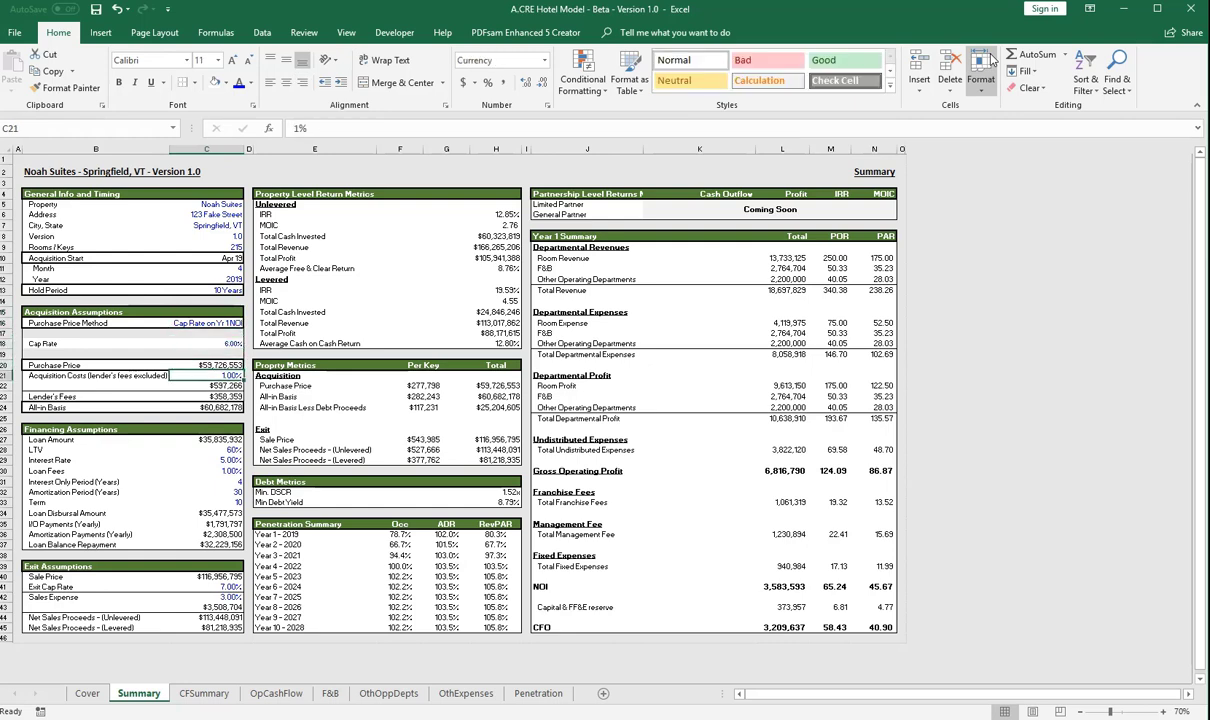
pyautogui.press('Down')
pyautogui.press('Up')
pyautogui.hotkey('ctrl', 'pagedown')
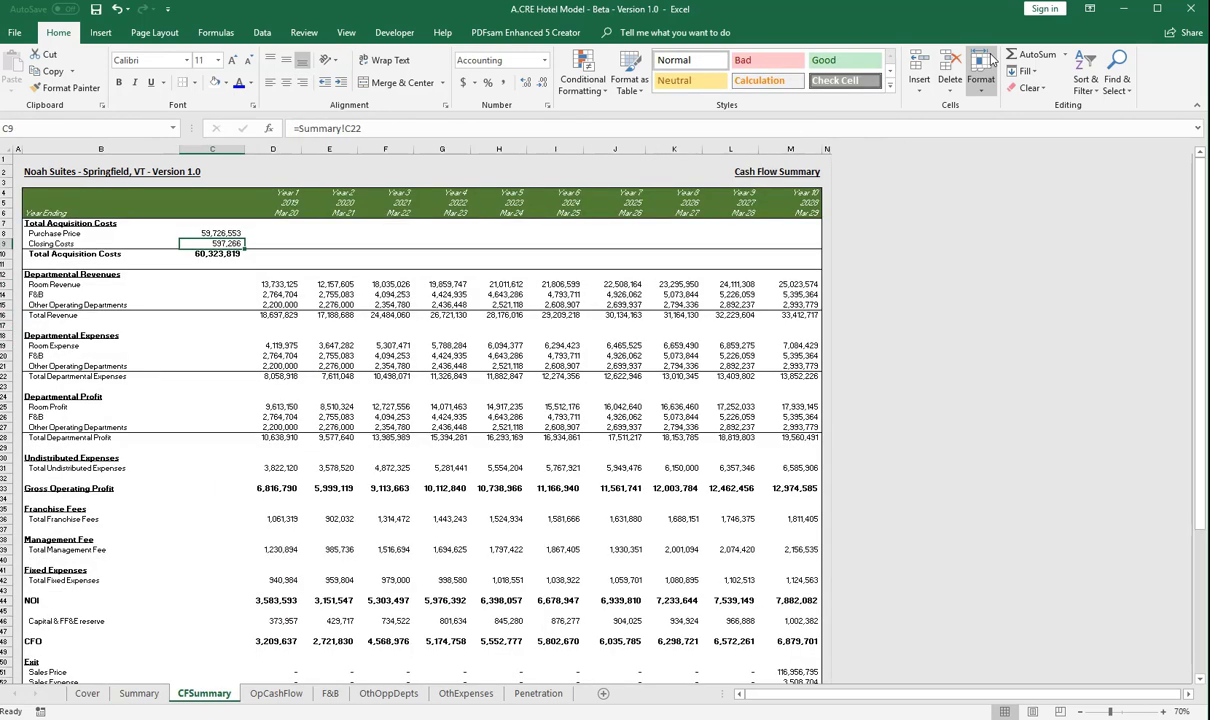
# Examine the INDEX/MATCH formulas in the Departmental Revenues rows, starting at D13 and moving across the yearly columns
pyautogui.press('Down')
pyautogui.press('Down')
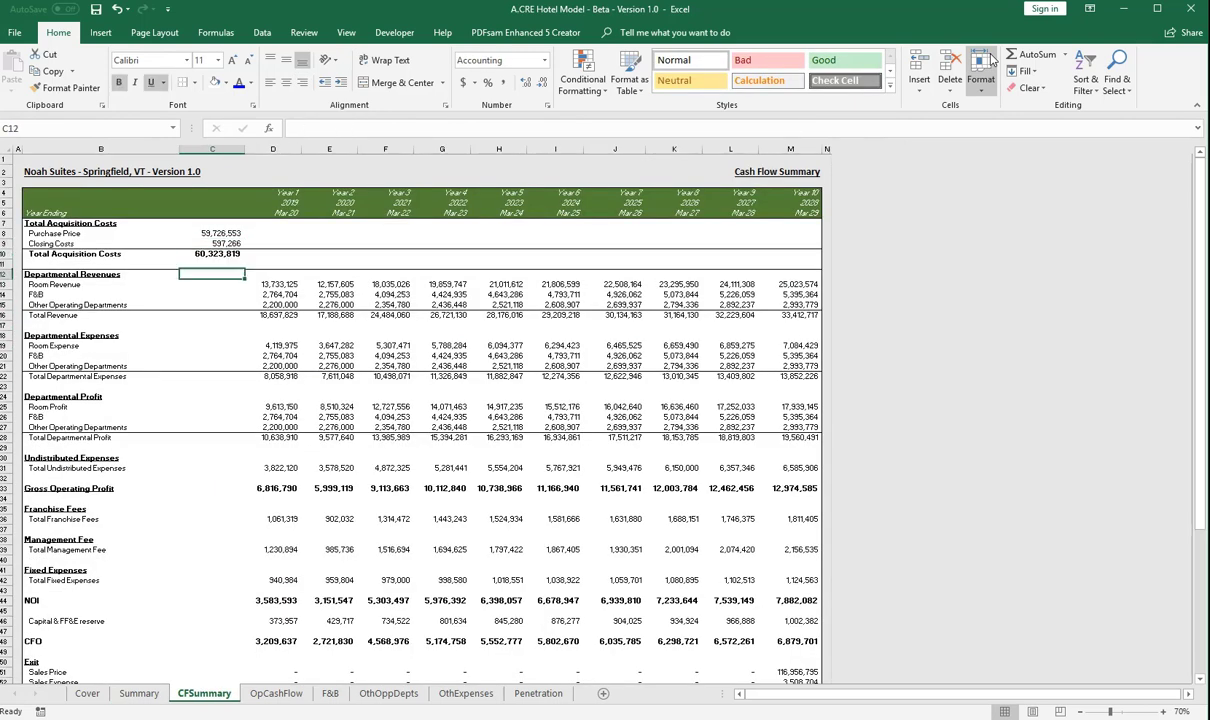
pyautogui.press('Down')
pyautogui.press('Down')
pyautogui.press('Right')
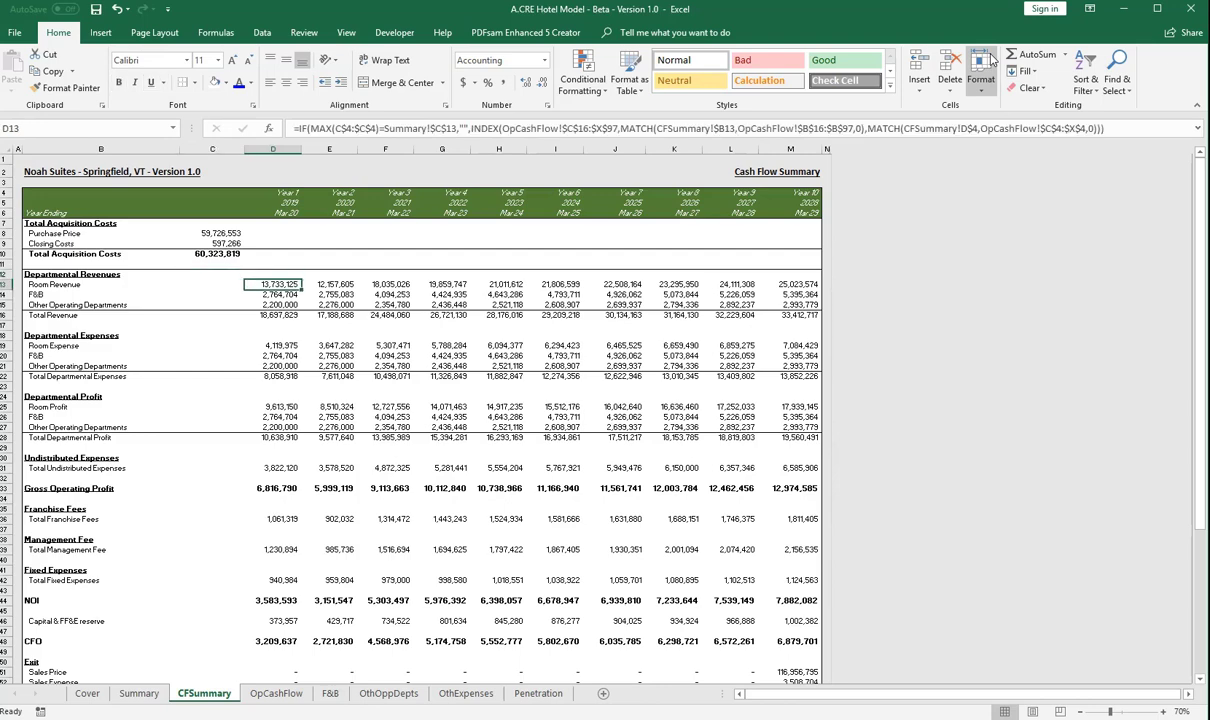
pyautogui.press('Down')
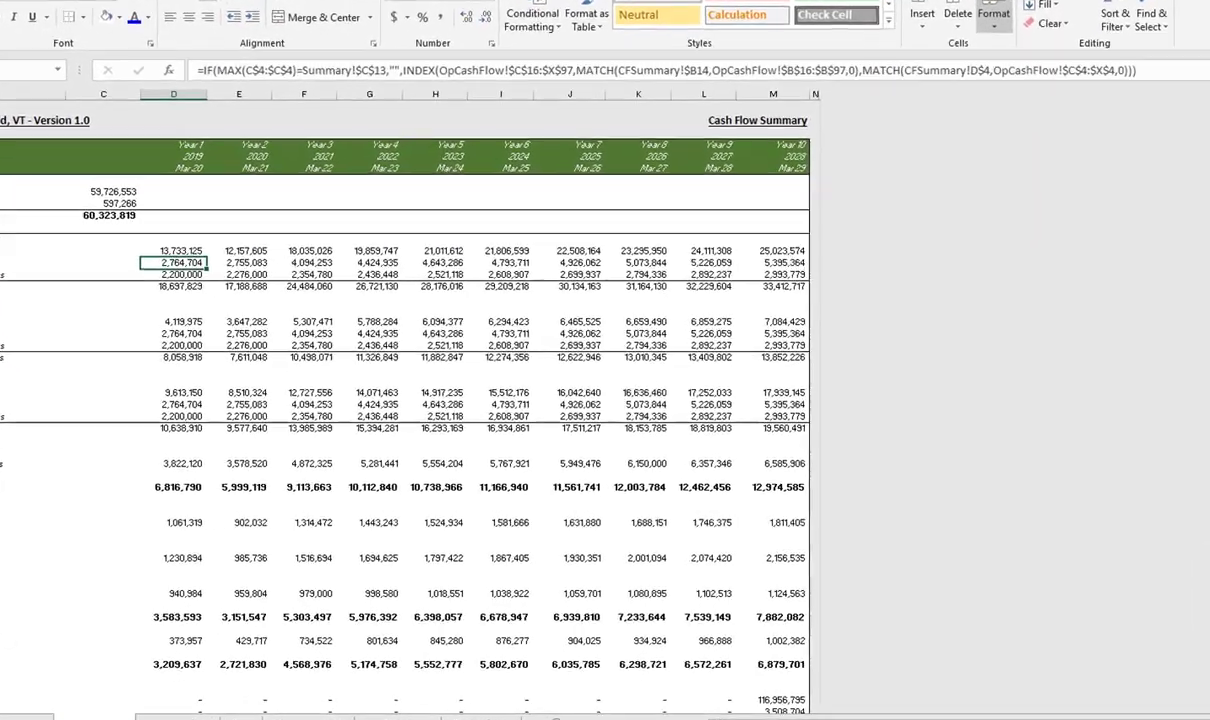
pyautogui.press('Down')
pyautogui.press('Up')
pyautogui.press('Up')
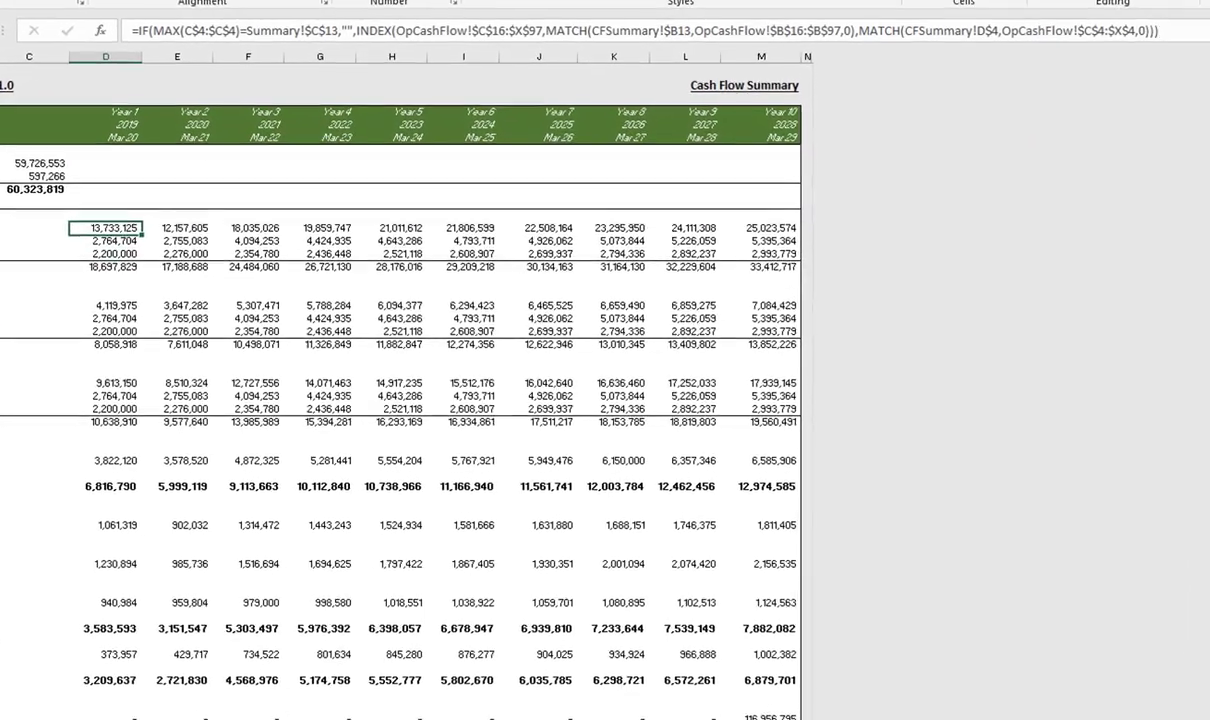
pyautogui.press('Down')
pyautogui.press('Down')
pyautogui.press('Down')
pyautogui.press('Up')
pyautogui.press('Up')
pyautogui.press('Right')
pyautogui.press('Right')
pyautogui.press('Right')
pyautogui.press('Right')
pyautogui.press('Right')
pyautogui.press('Right')
pyautogui.press('Right')
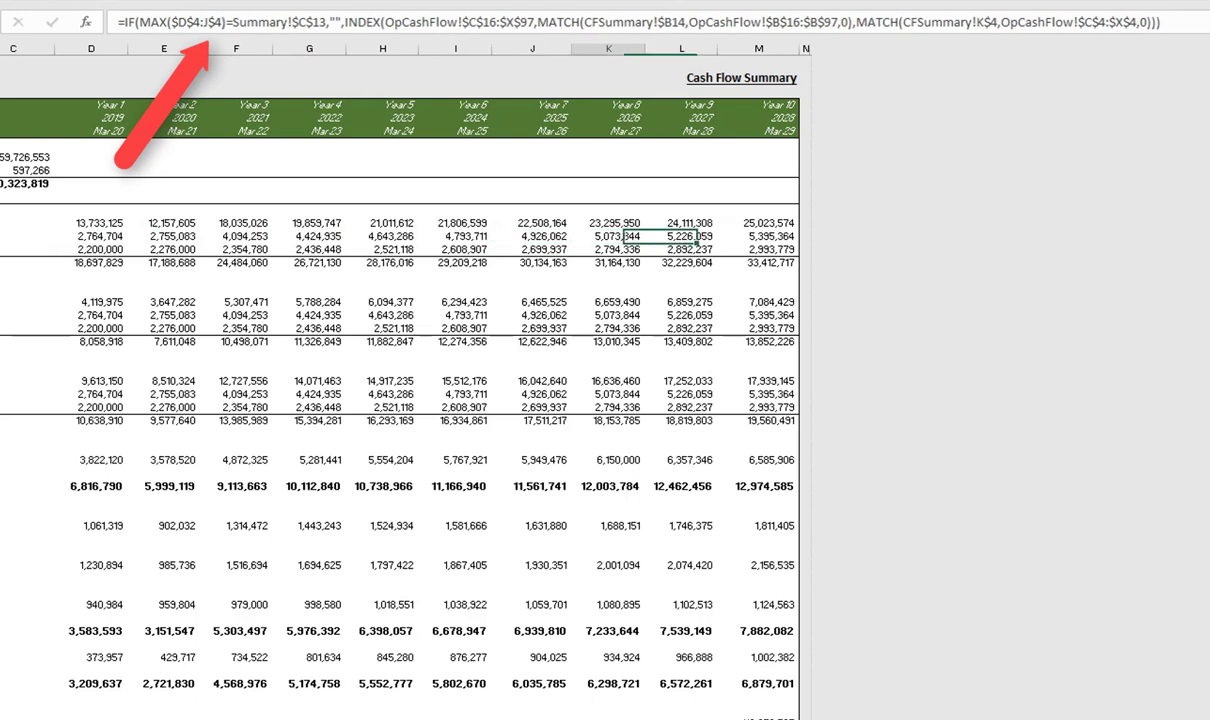
# Check the formulas down the cash flow lines and across the years, finishing on the Year 1 Capital & FF&E reserve in D46
pyautogui.press('Left')
pyautogui.press('Left')
pyautogui.press('Down')
pyautogui.press('Down')
pyautogui.press('Down')
pyautogui.press('Down')
pyautogui.press('Down')
pyautogui.press('Down')
pyautogui.press('Down')
pyautogui.press('Down')
pyautogui.press('Down')
pyautogui.press('Down')
pyautogui.press('Down')
pyautogui.press('Down')
pyautogui.press('Down')
pyautogui.press('Down')
pyautogui.press('Down')
pyautogui.press('Down')
pyautogui.press('Down')
pyautogui.press('Down')
pyautogui.press('Down')
pyautogui.press('Down')
pyautogui.press('Down')
pyautogui.press('Down')
pyautogui.press('Down')
pyautogui.press('Down')
pyautogui.press('Down')
pyautogui.press('Down')
pyautogui.press('Down')
pyautogui.press('Down')
pyautogui.press('Down')
pyautogui.press('Down')
pyautogui.press('Down')
pyautogui.press('Down')
pyautogui.press('Down')
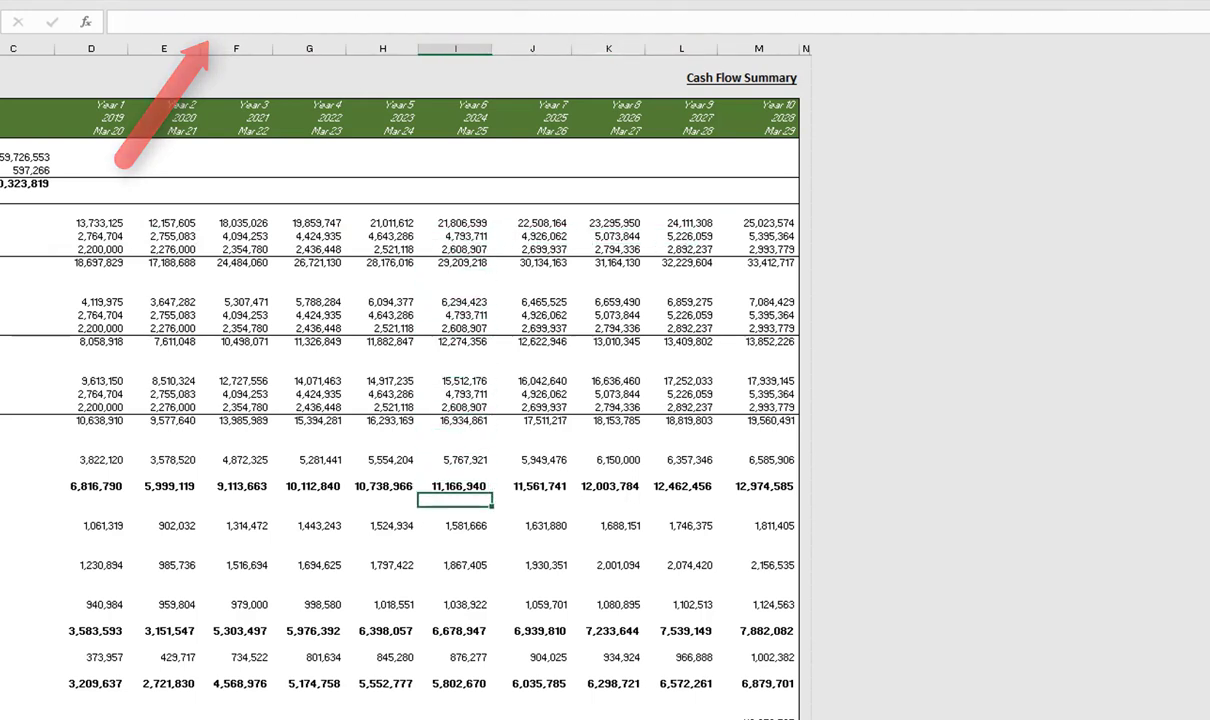
pyautogui.press('Left')
pyautogui.press('Left')
pyautogui.press('Left')
pyautogui.press('Left')
pyautogui.press('Right')
pyautogui.press('Right')
pyautogui.press('Right')
pyautogui.press('Right')
pyautogui.press('Right')
pyautogui.press('Right')
pyautogui.press('Right')
pyautogui.press('Up')
pyautogui.press('Up')
pyautogui.hotkey('ctrl', 'Left')
pyautogui.hotkey('ctrl', 'Left')
pyautogui.press('Right')
pyautogui.press('Right')
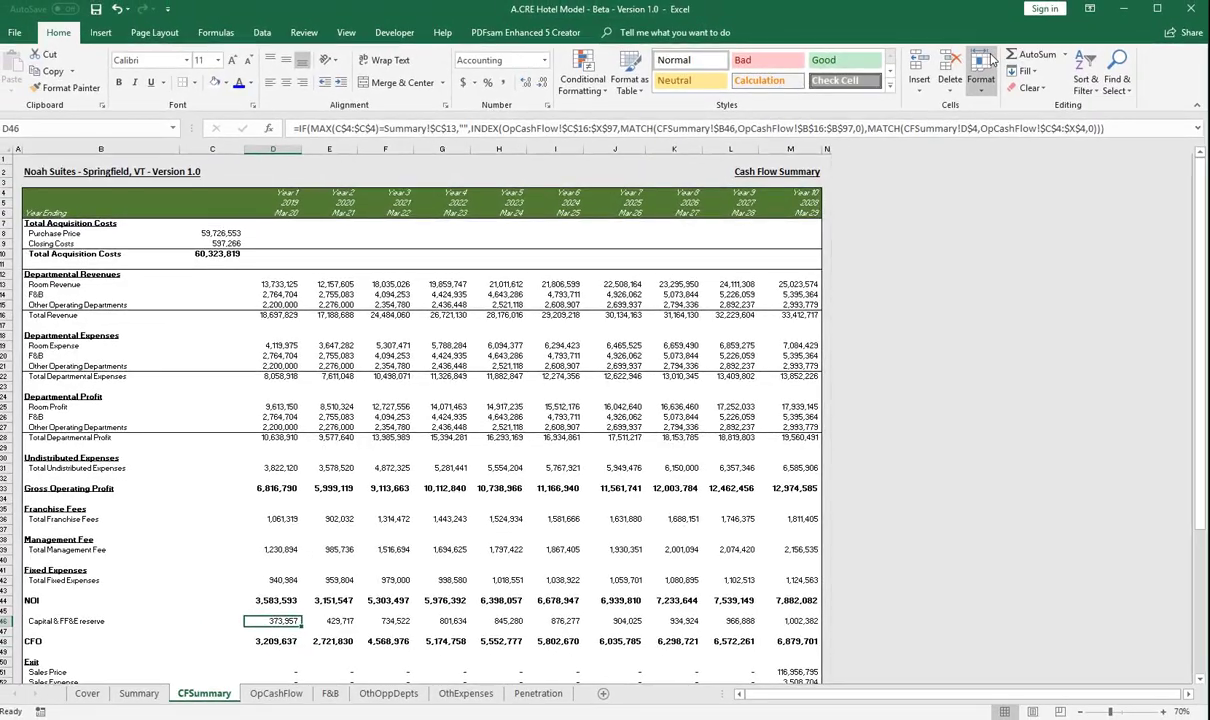
# On the OpCashFlow sheet, review the Year 1 header rows including ADR, down to the Room Revenue label in B16
pyautogui.hotkey('ctrl', 'pagedown')
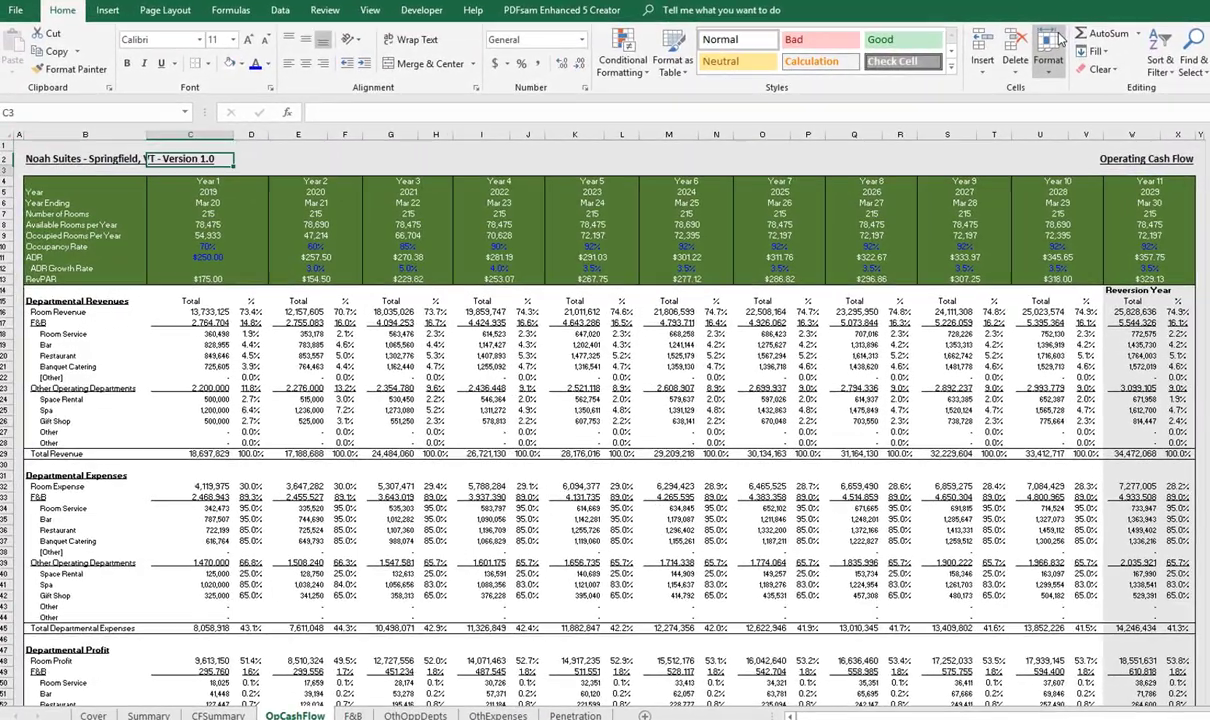
pyautogui.press('Down')
pyautogui.press('Down')
pyautogui.press('Down')
pyautogui.press('Down')
pyautogui.press('Down')
pyautogui.press('Down')
pyautogui.press('Down')
pyautogui.press('Down')
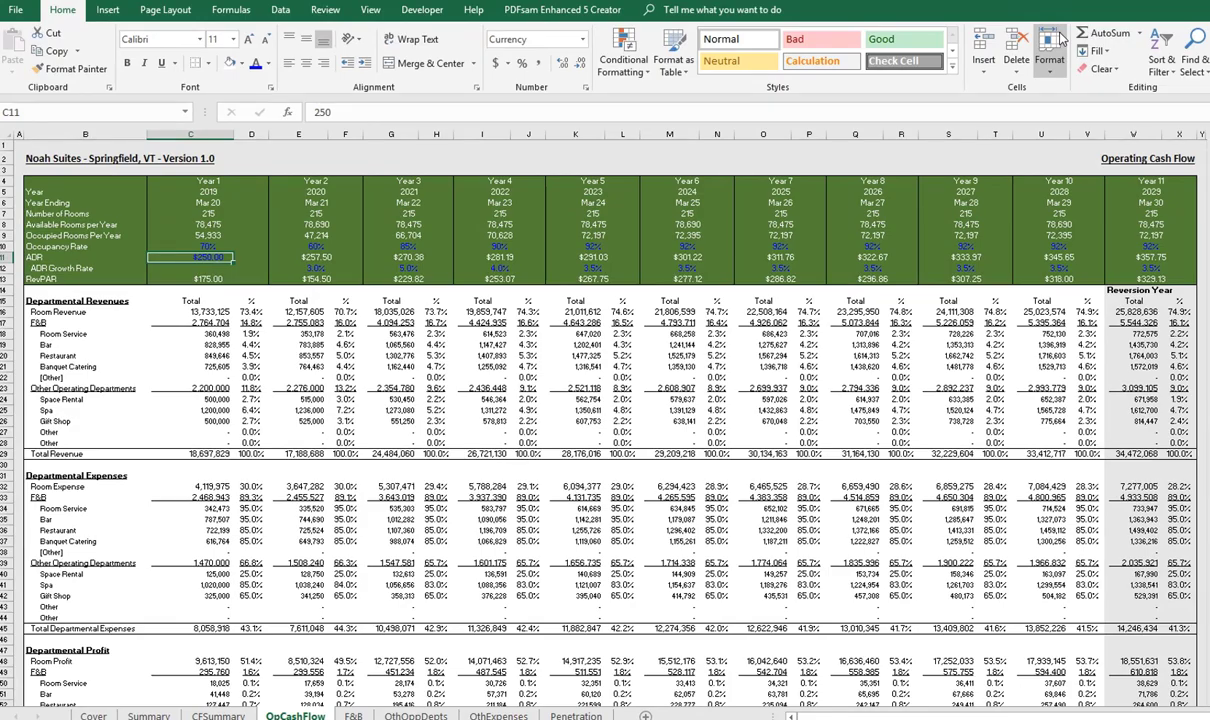
pyautogui.press('Down')
pyautogui.press('Down')
pyautogui.press('Down')
pyautogui.press('Down')
pyautogui.press('Left')
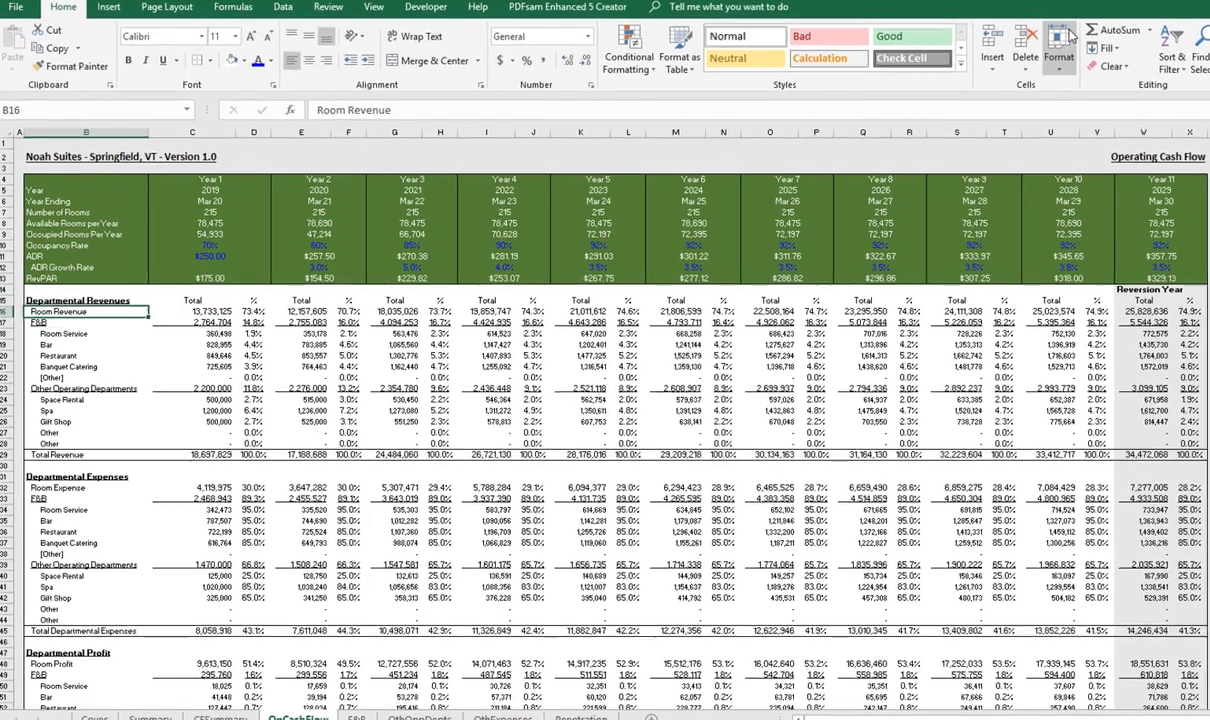
# Go through the Departmental Revenues line items on OpCashFlow down to Total Revenue, and return to the CFSummary sheet to compare
pyautogui.press('Up')
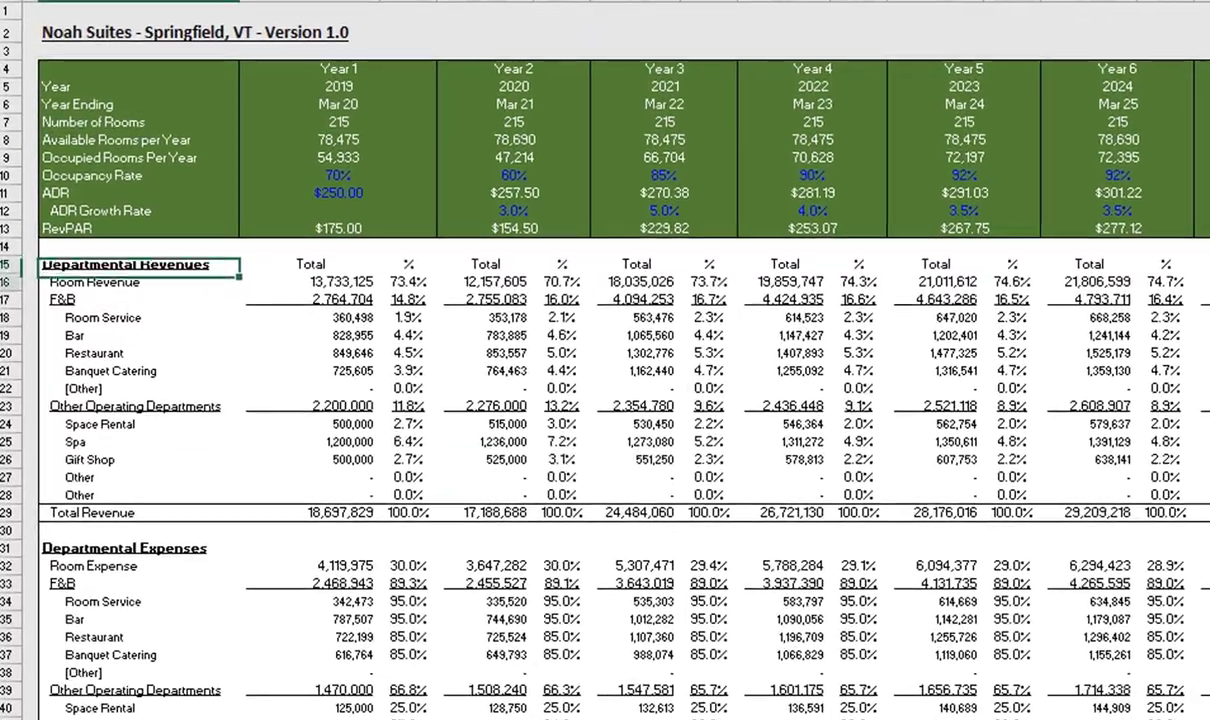
pyautogui.press('Down')
pyautogui.press('Down')
pyautogui.press('Down')
pyautogui.press('Down')
pyautogui.press('Down')
pyautogui.press('Down')
pyautogui.press('Down')
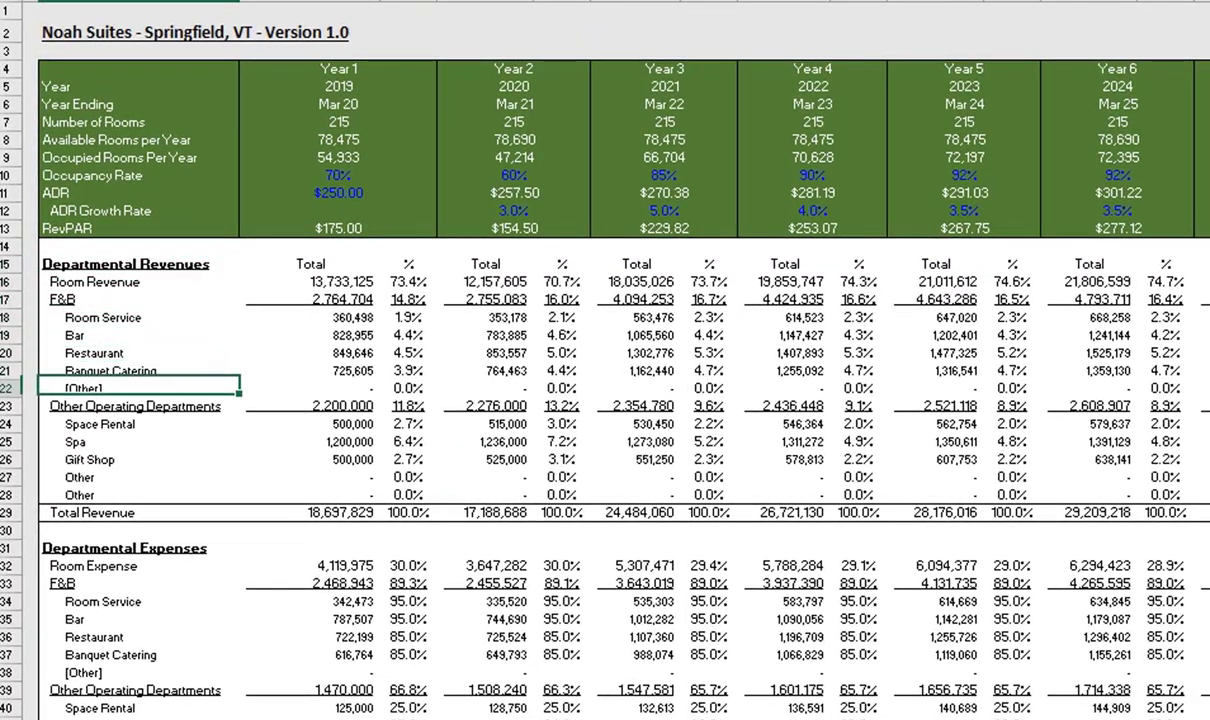
pyautogui.press('Down')
pyautogui.press('Down')
pyautogui.press('Down')
pyautogui.press('Down')
pyautogui.press('Down')
pyautogui.press('Up')
pyautogui.press('Up')
pyautogui.press('Up')
pyautogui.press('Down')
pyautogui.press('Down')
pyautogui.press('Down')
pyautogui.press('Down')
pyautogui.press('Down')
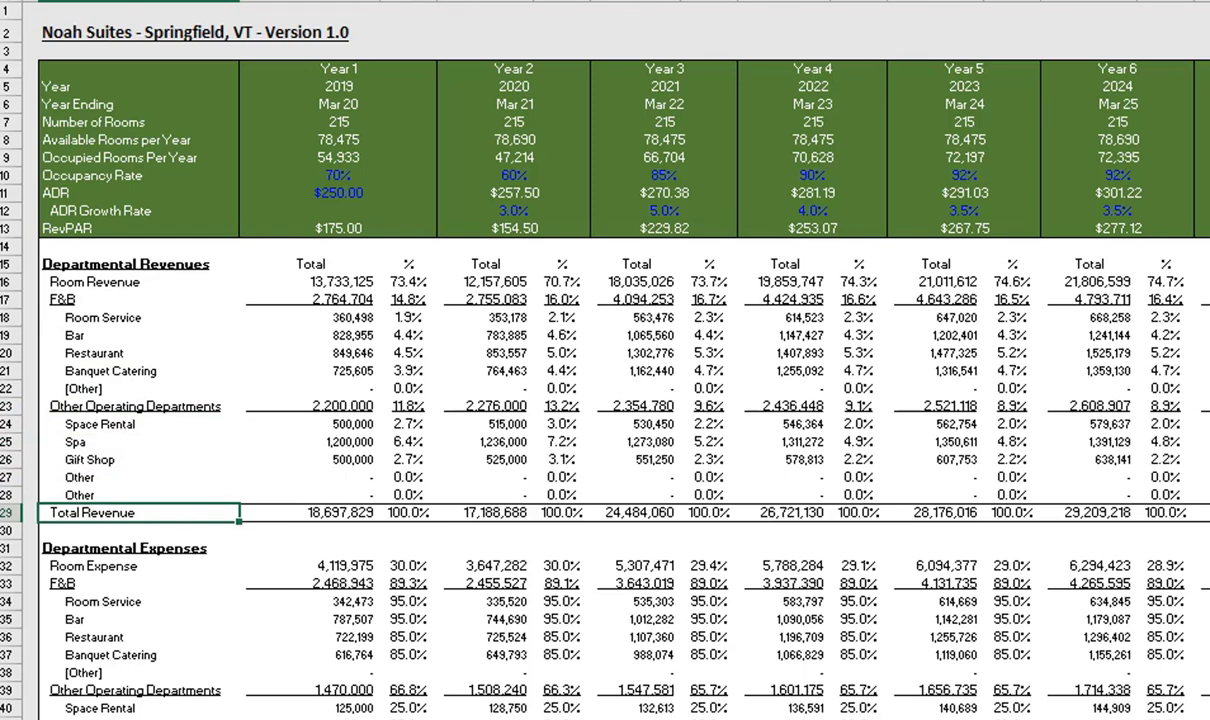
pyautogui.hotkey('ctrl', 'pagedown')
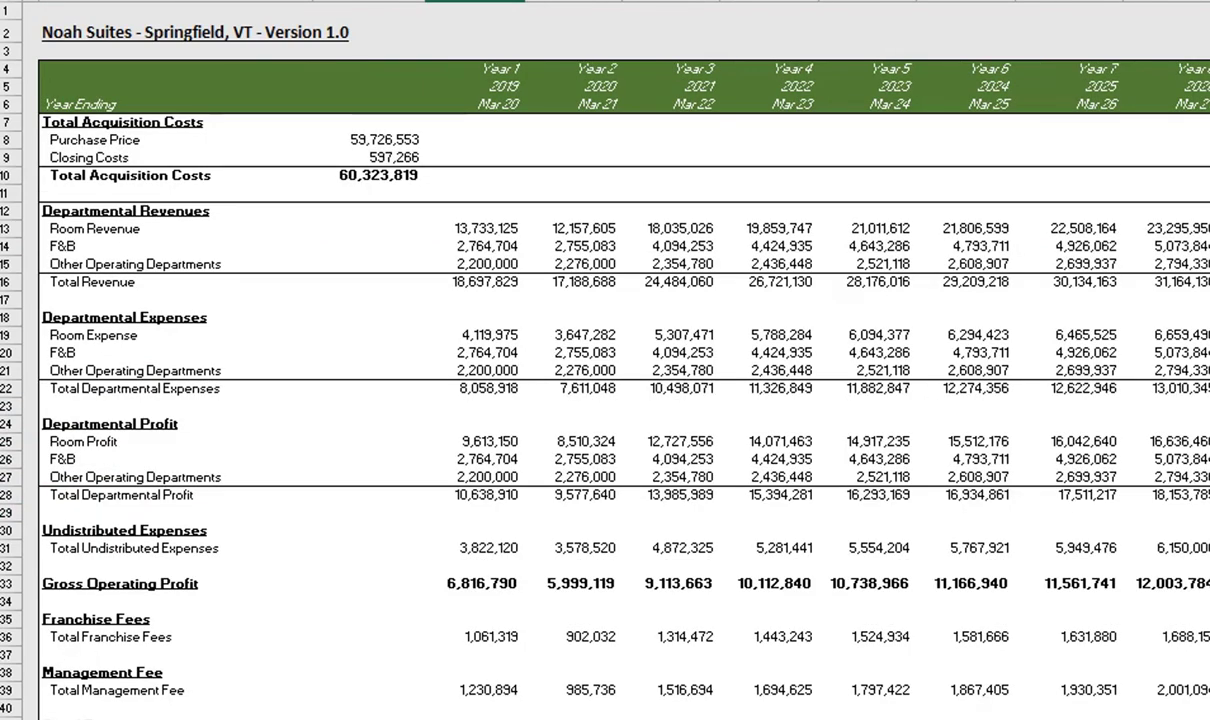
# Review the Departmental Revenues labels in column B, from the section heading in B12 down to Total Revenue
pyautogui.press('Up')
pyautogui.press('Up')
pyautogui.press('Up')
pyautogui.press('Up')
pyautogui.press('Up')
pyautogui.press('Up')
pyautogui.press('Up')
pyautogui.press('Up')
pyautogui.press('Up')
pyautogui.press('Up')
pyautogui.press('Up')
pyautogui.press('Up')
pyautogui.press('Up')
pyautogui.press('Up')
pyautogui.press('Up')
pyautogui.press('Up')
pyautogui.press('Up')
pyautogui.press('Up')
pyautogui.press('Up')
pyautogui.press('Up')
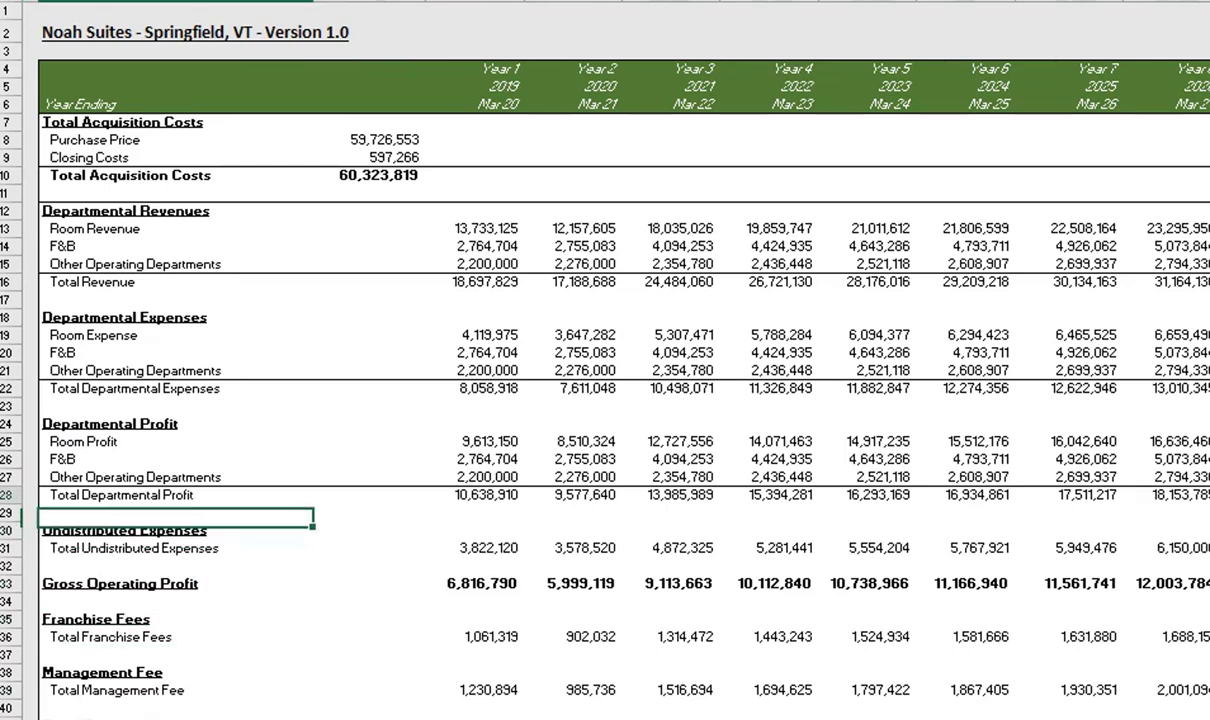
pyautogui.press('Up')
pyautogui.press('Up')
pyautogui.press('Up')
pyautogui.press('Up')
pyautogui.press('Up')
pyautogui.press('Up')
pyautogui.press('Up')
pyautogui.press('Up')
pyautogui.press('Down')
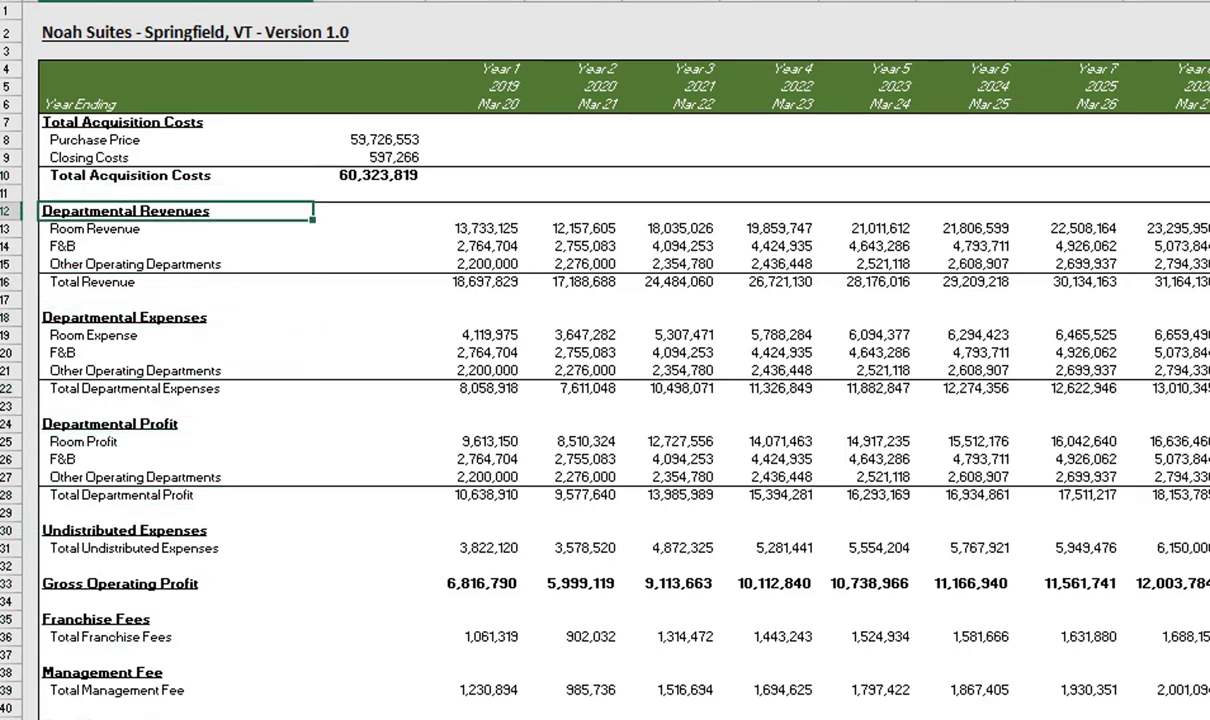
pyautogui.press('Down')
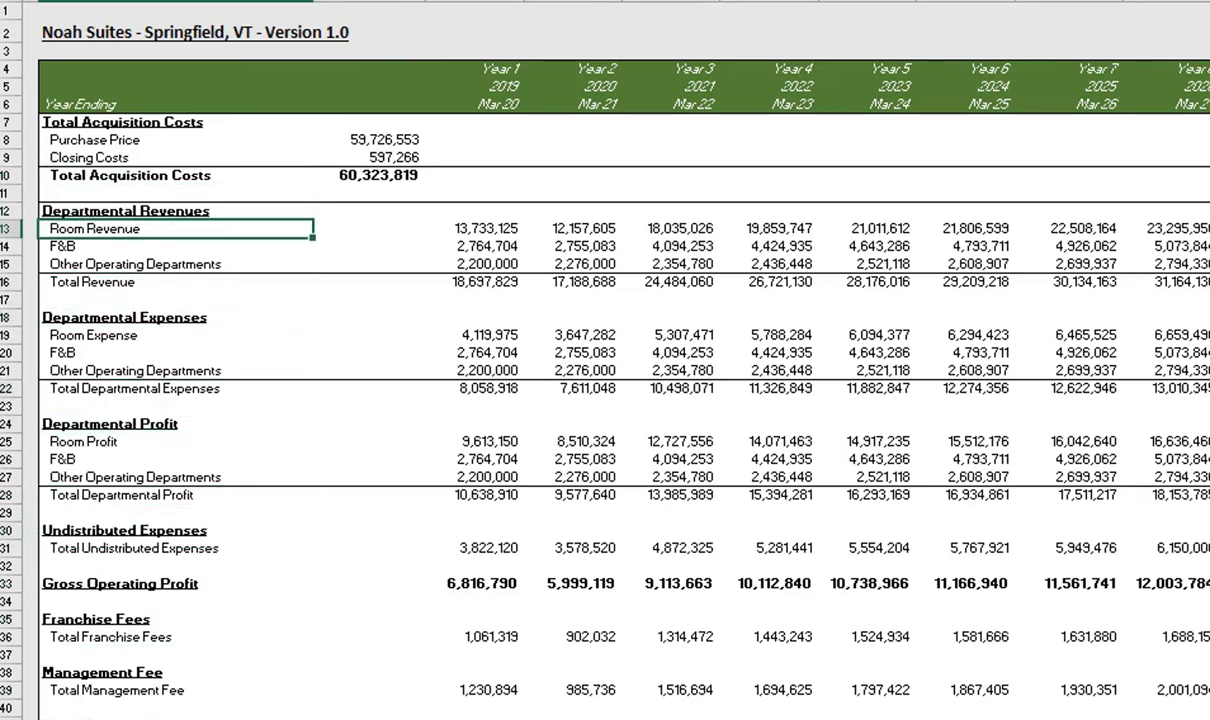
pyautogui.press('Down')
pyautogui.press('Down')
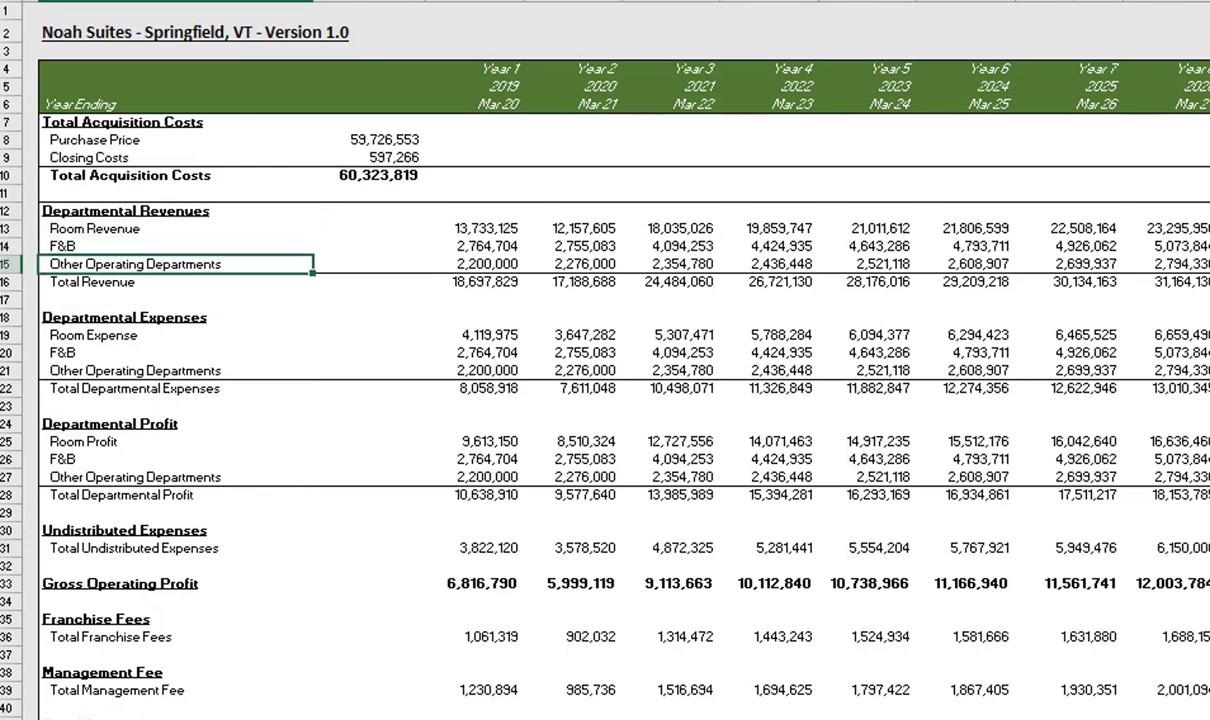
pyautogui.press('Down')
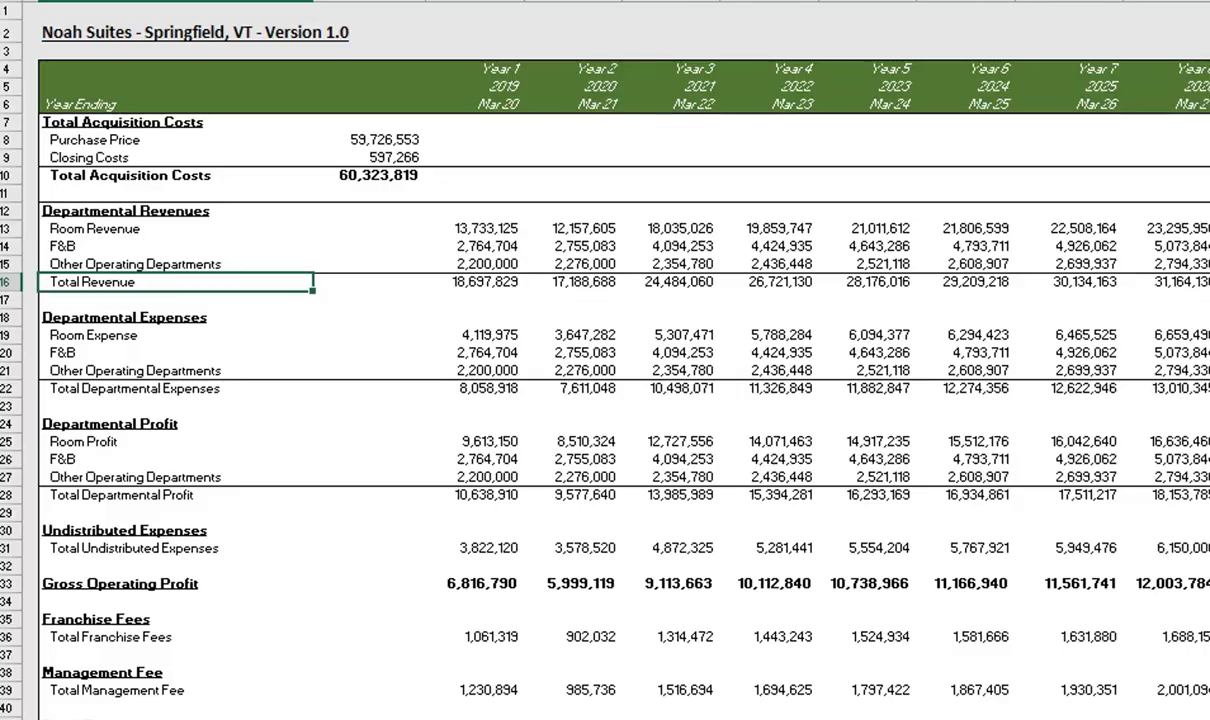
# Check how the Departmental Expenses and Departmental Profit labels link to OpCashFlow, down to Room Profit in B25
pyautogui.press('Down')
pyautogui.press('Down')
pyautogui.press('Down')
pyautogui.press('Down')
pyautogui.press('Down')
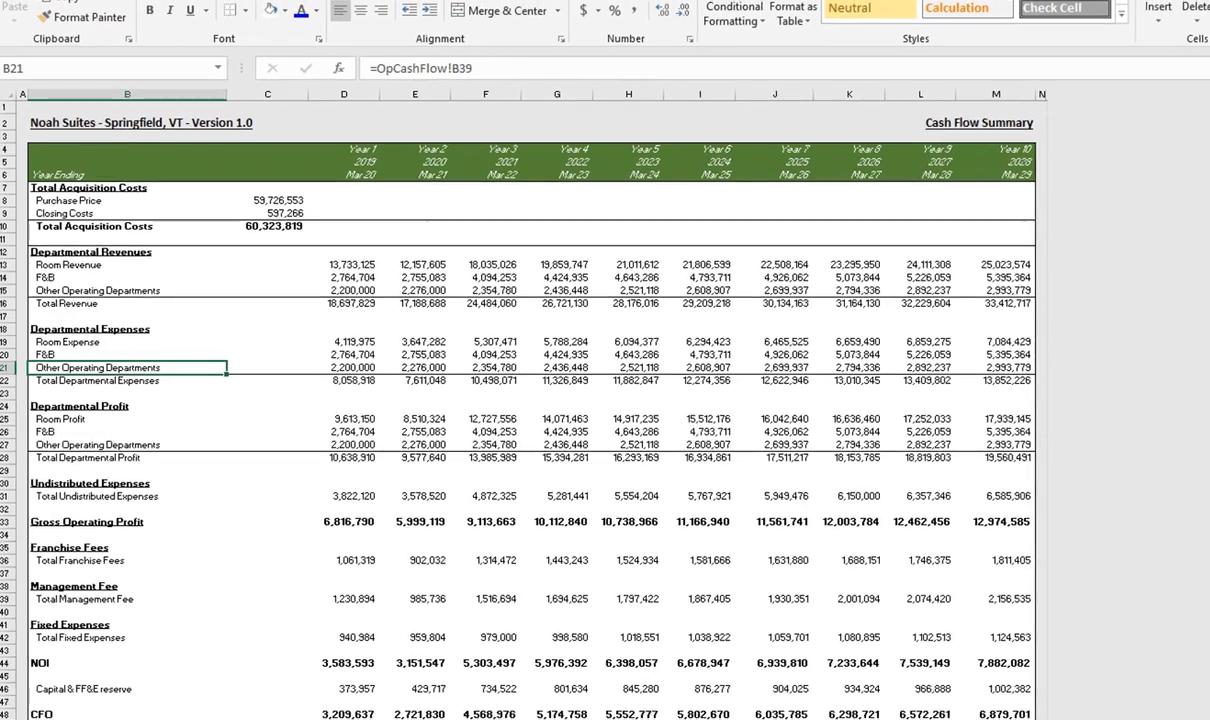
pyautogui.press('Down')
pyautogui.press('Down')
pyautogui.press('Down')
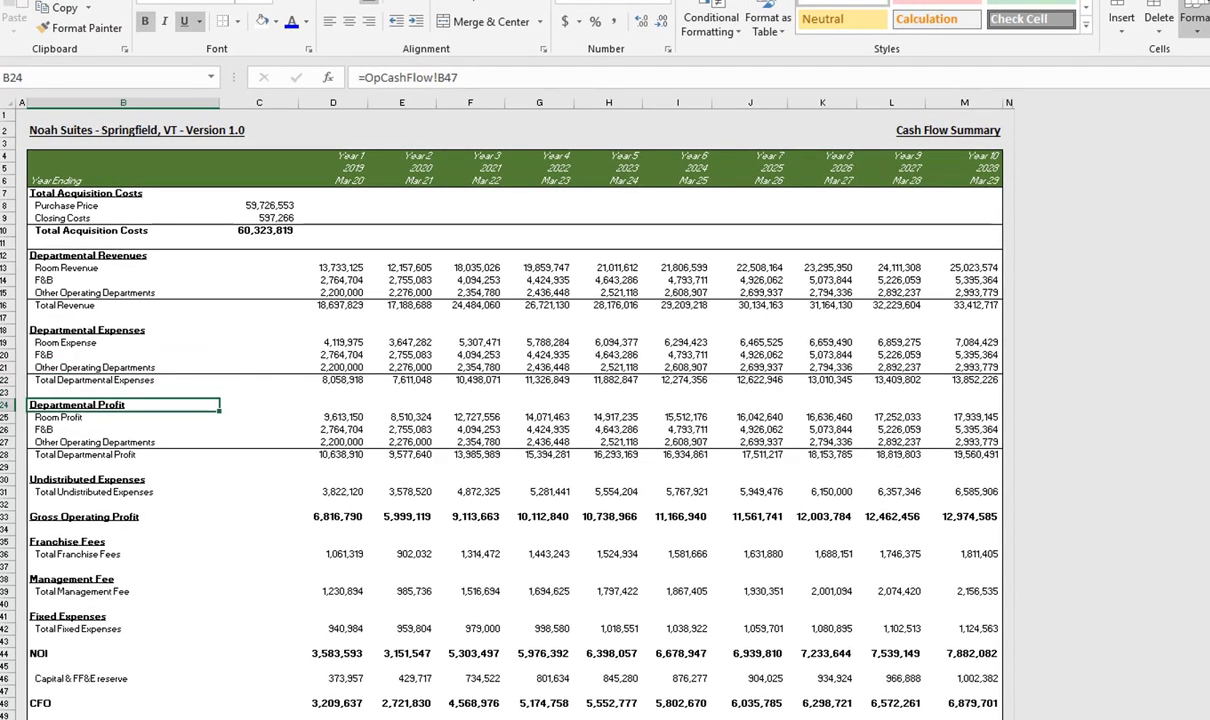
pyautogui.press('Down')
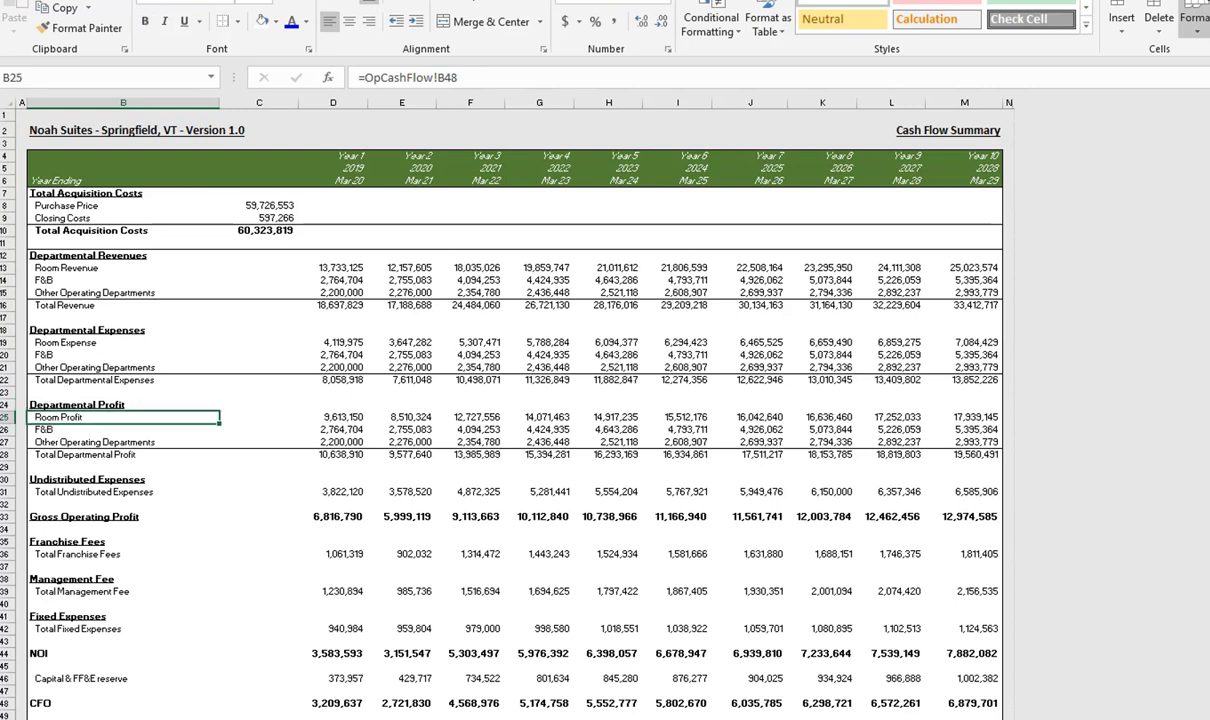
# Go through the labels from the remaining Departmental Profit lines through the fee sections, down to Fixed Expenses in B41
pyautogui.press('Down')
pyautogui.press('Down')
pyautogui.press('Down')
pyautogui.press('Down')
pyautogui.press('Down')
pyautogui.press('Down')
pyautogui.press('Down')
pyautogui.press('Down')
pyautogui.press('Down')
pyautogui.press('Down')
pyautogui.press('Down')
pyautogui.press('Down')
pyautogui.press('Down')
pyautogui.press('Down')
pyautogui.press('Down')
pyautogui.press('Down')
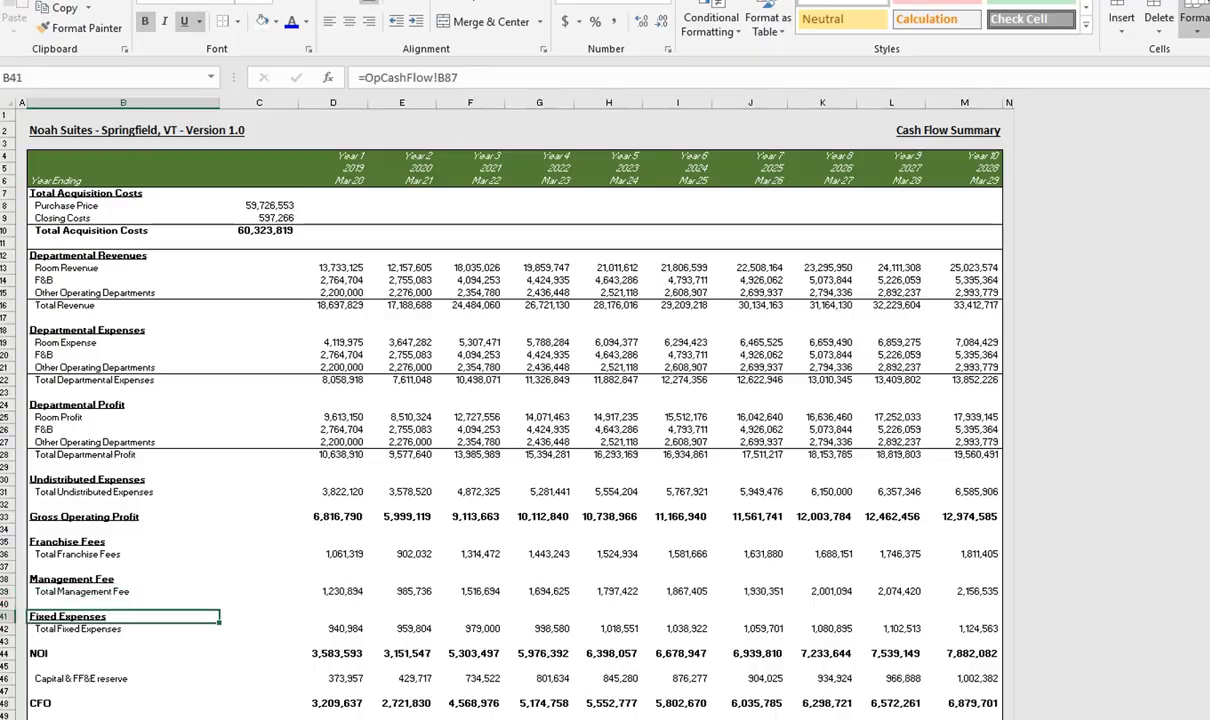
# Review the labels below Fixed Expenses, through NOI, Capital & FF&E reserve and CFO, down to Sales Expense in the Exit section
pyautogui.press('Down')
pyautogui.press('Down')
pyautogui.press('Down')
pyautogui.press('Down')
pyautogui.press('Down')
pyautogui.press('Down')
pyautogui.press('Down')
pyautogui.press('Down')
pyautogui.press('Down')
pyautogui.press('Down')
pyautogui.press('Down')
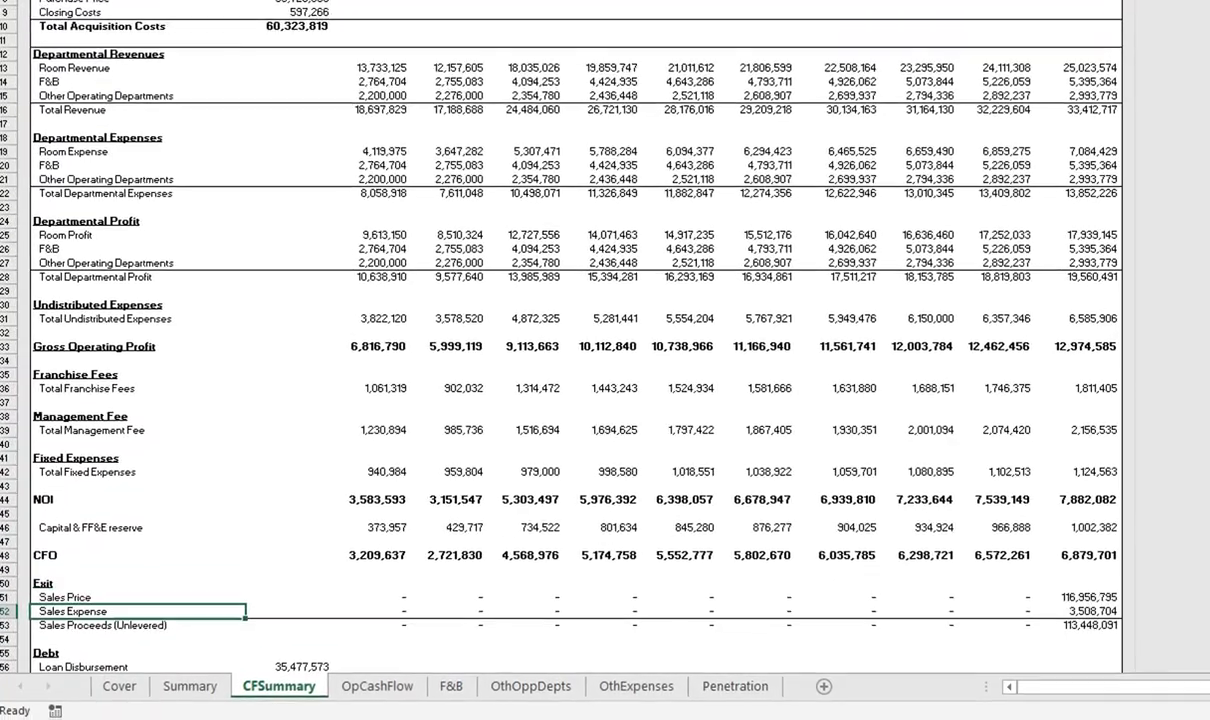
# Follow the Exit section's Sales Price row across the yearly columns to Year 10 in M51
pyautogui.press('Up')
pyautogui.press('Down')
pyautogui.press('Down')
pyautogui.press('Up')
pyautogui.press('Right')
pyautogui.press('Right')
pyautogui.press('Right')
pyautogui.press('Right')
pyautogui.press('Right')
pyautogui.press('Right')
pyautogui.press('Up')
pyautogui.press('Right')
pyautogui.press('Right')
pyautogui.press('Right')
pyautogui.press('Right')
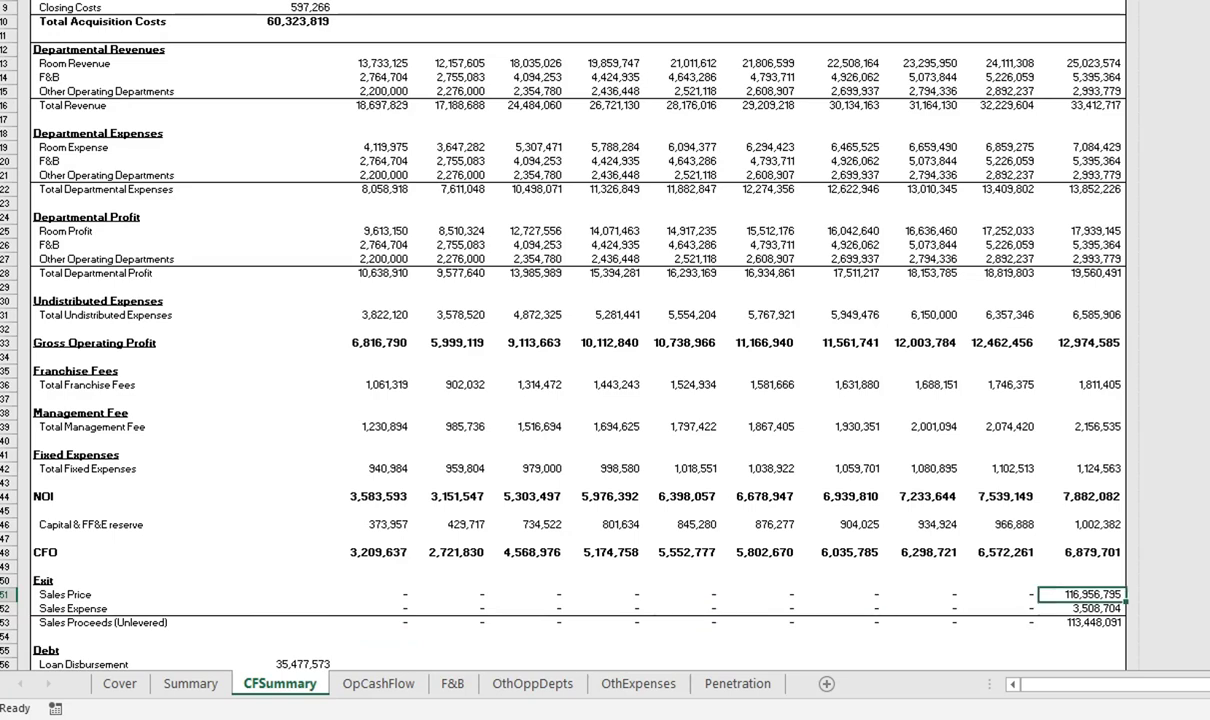
# Compare the Exit section's IF formulas across the years, checking Sales Price in D51 against M51
pyautogui.press('Down')
pyautogui.press('Down')
pyautogui.hotkey('ctrl', 'Left')
pyautogui.press('Right')
pyautogui.press('Right')
pyautogui.press('Right')
pyautogui.press('Right')
pyautogui.press('Right')
pyautogui.press('Right')
pyautogui.press('Right')
pyautogui.press('Right')
pyautogui.press('Right')
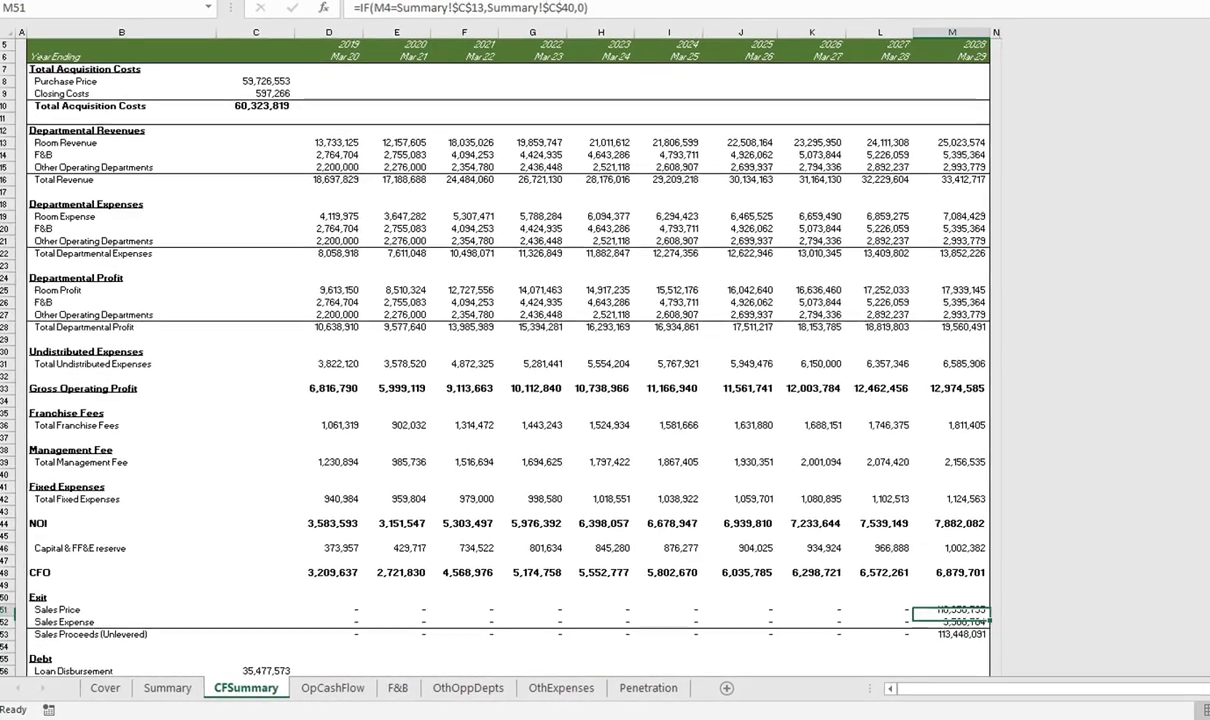
pyautogui.click(328, 609)
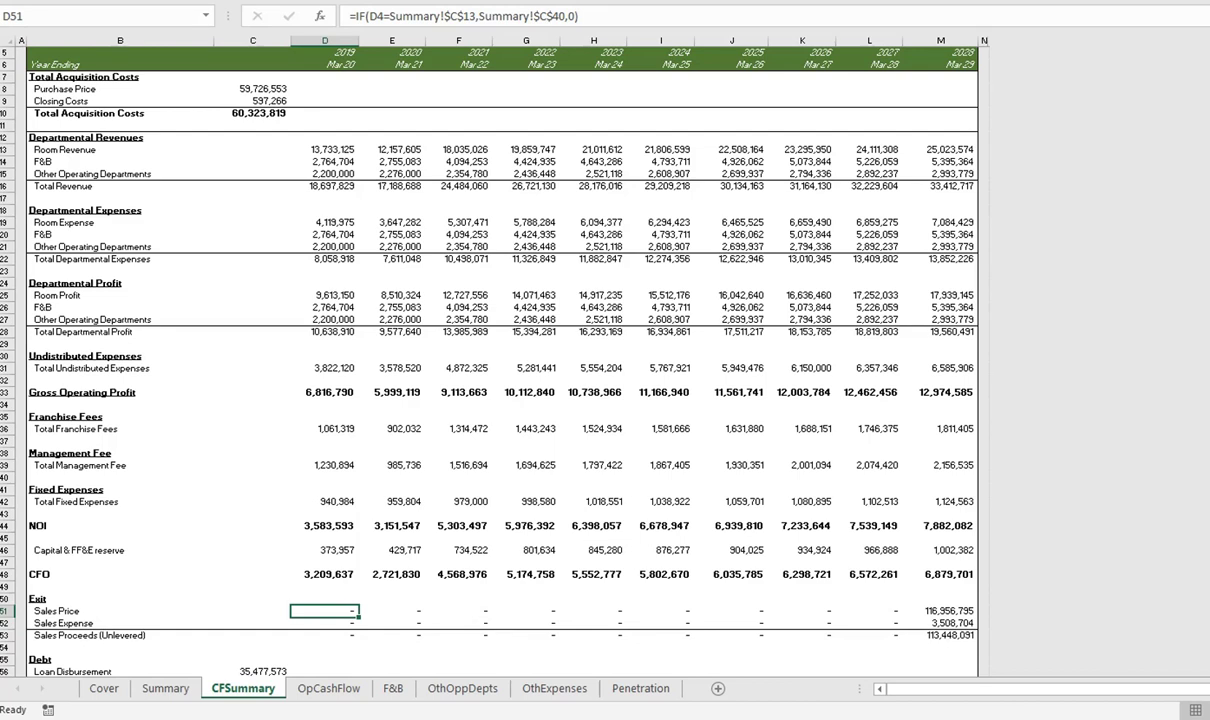
pyautogui.hotkey('ctrl', 'Right')
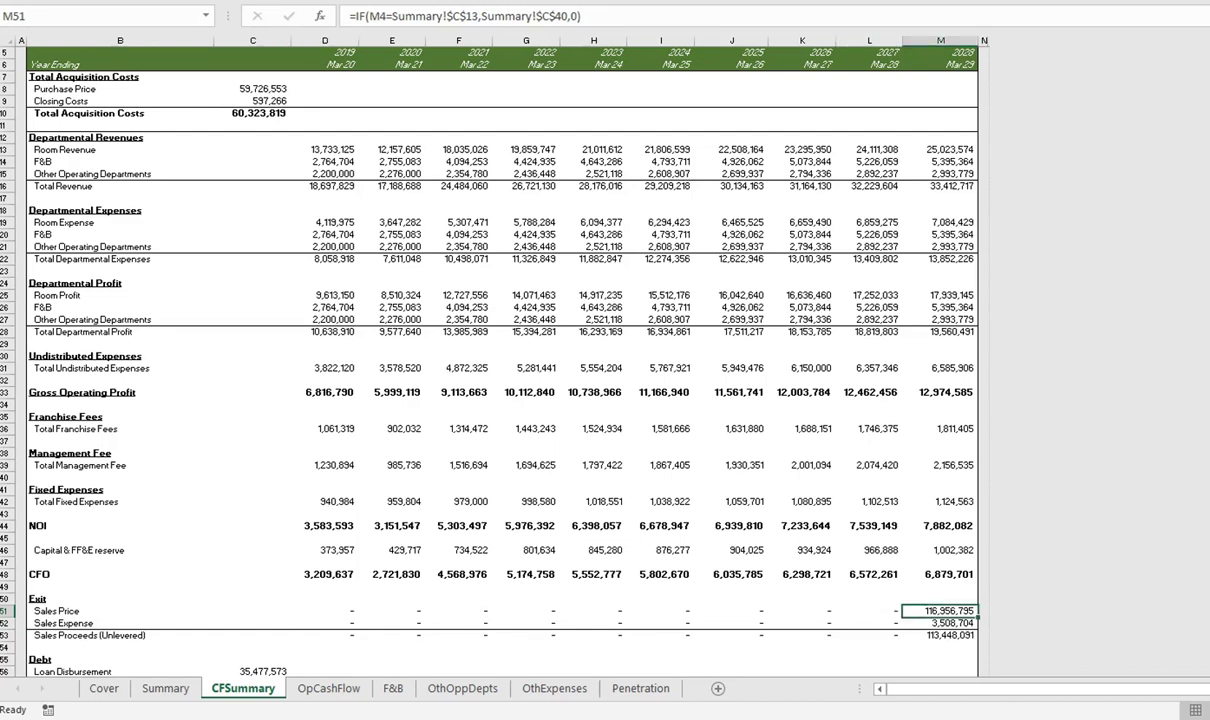
# On the Summary sheet, set the Hold Period in C13 to 5 years
pyautogui.hotkey('ctrl', 'pageup')
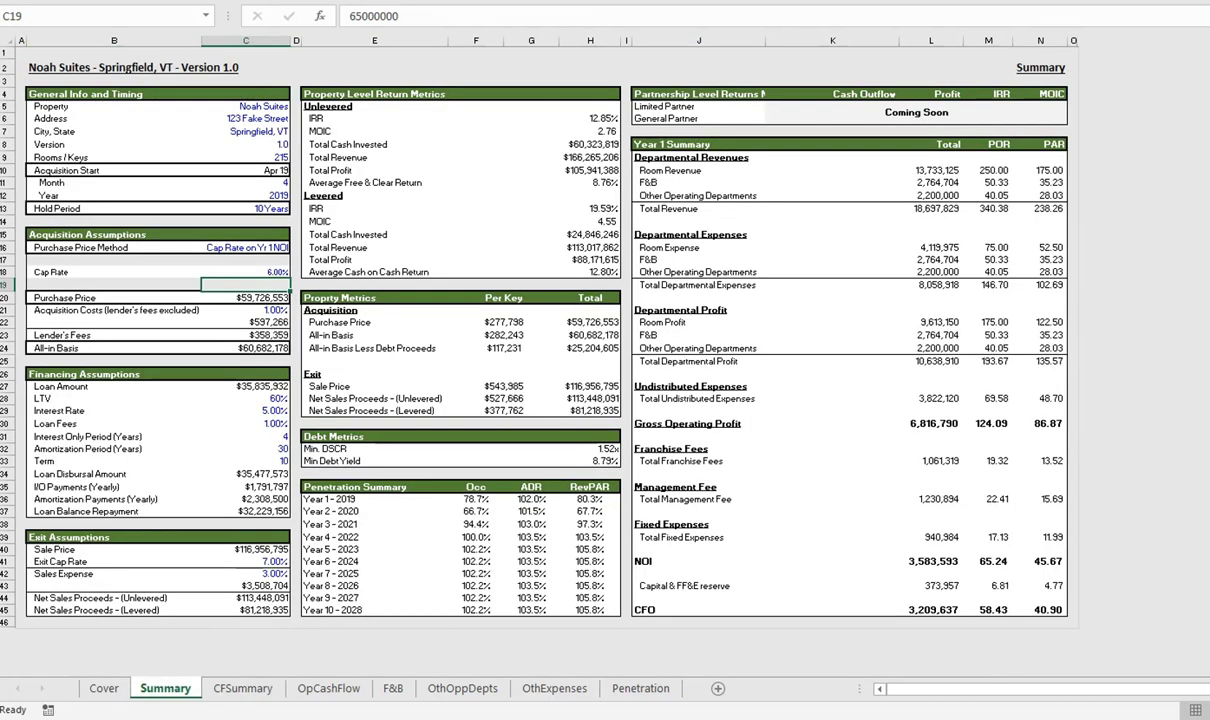
pyautogui.press('Left')
pyautogui.press('Up')
pyautogui.press('Up')
pyautogui.press('Up')
pyautogui.press('Up')
pyautogui.press('Up')
pyautogui.press('Up')
pyautogui.press('Right')
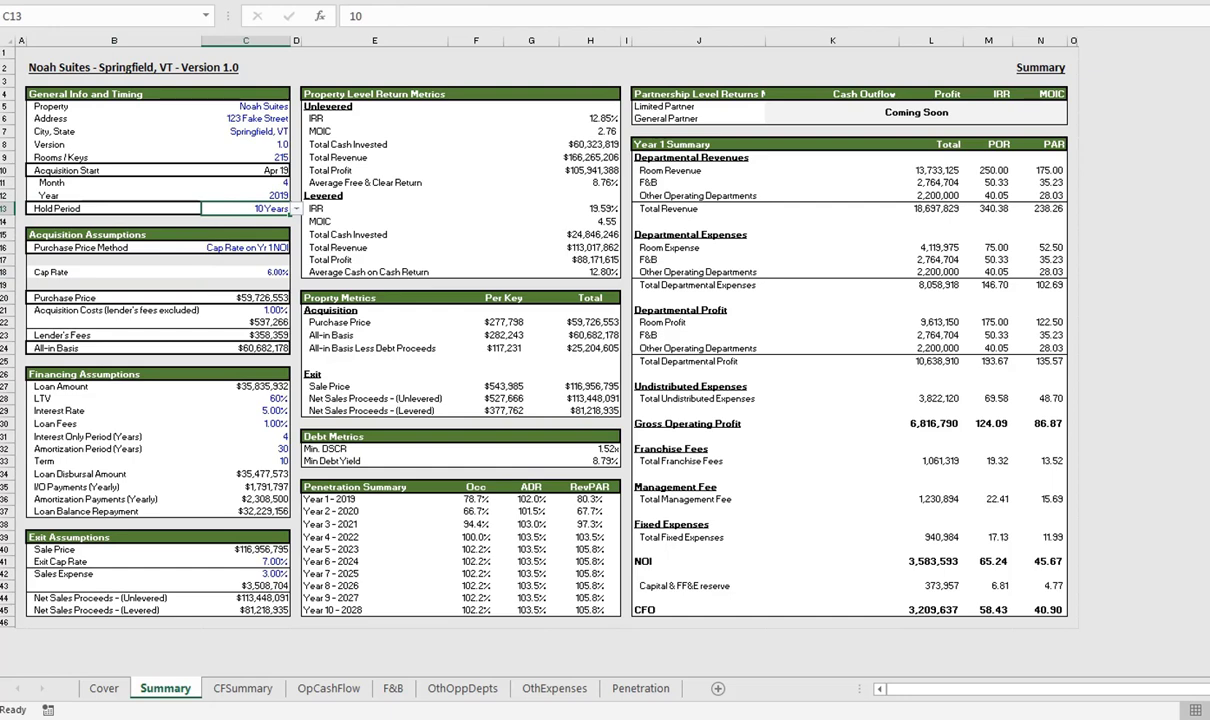
pyautogui.write('5')
pyautogui.press('Return')
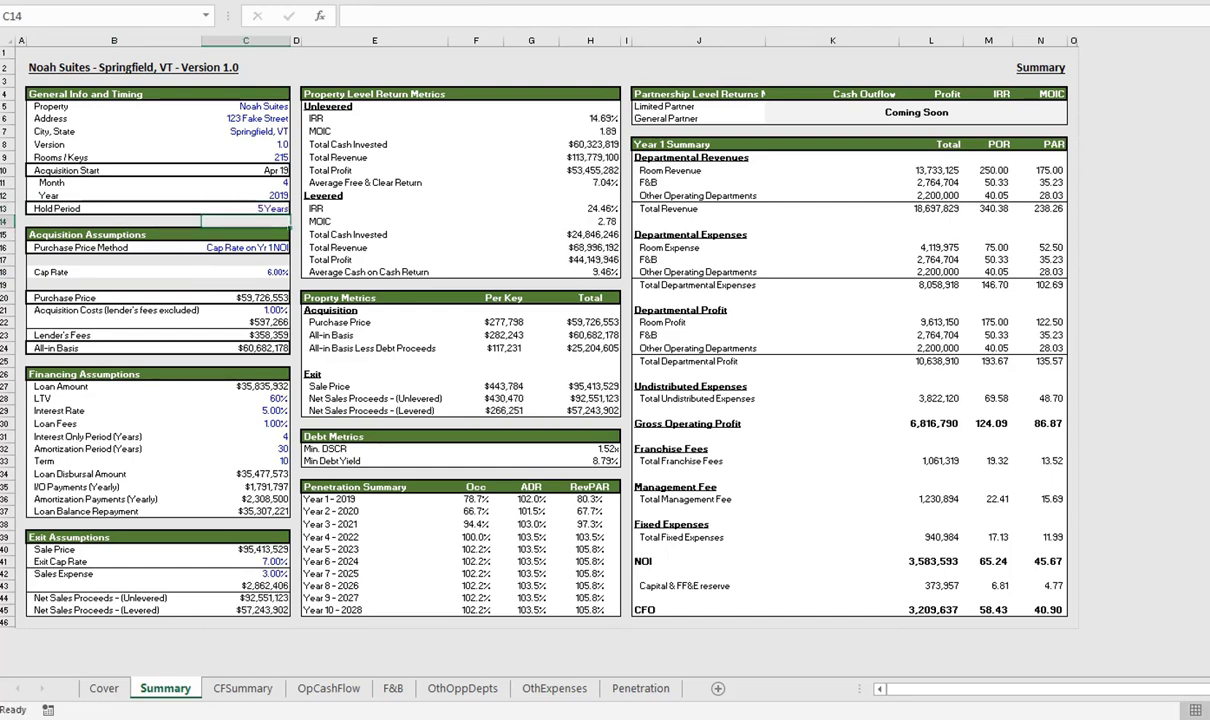
# Return to the CFSummary sheet and check the Year header formulas in row 4 across to M4
pyautogui.hotkey('ctrl', 'pagedown')
pyautogui.hotkey('ctrl', 'Left')
pyautogui.hotkey('ctrl', 'Left')
pyautogui.hotkey('ctrl', 'Left')
pyautogui.hotkey('ctrl', 'Home')
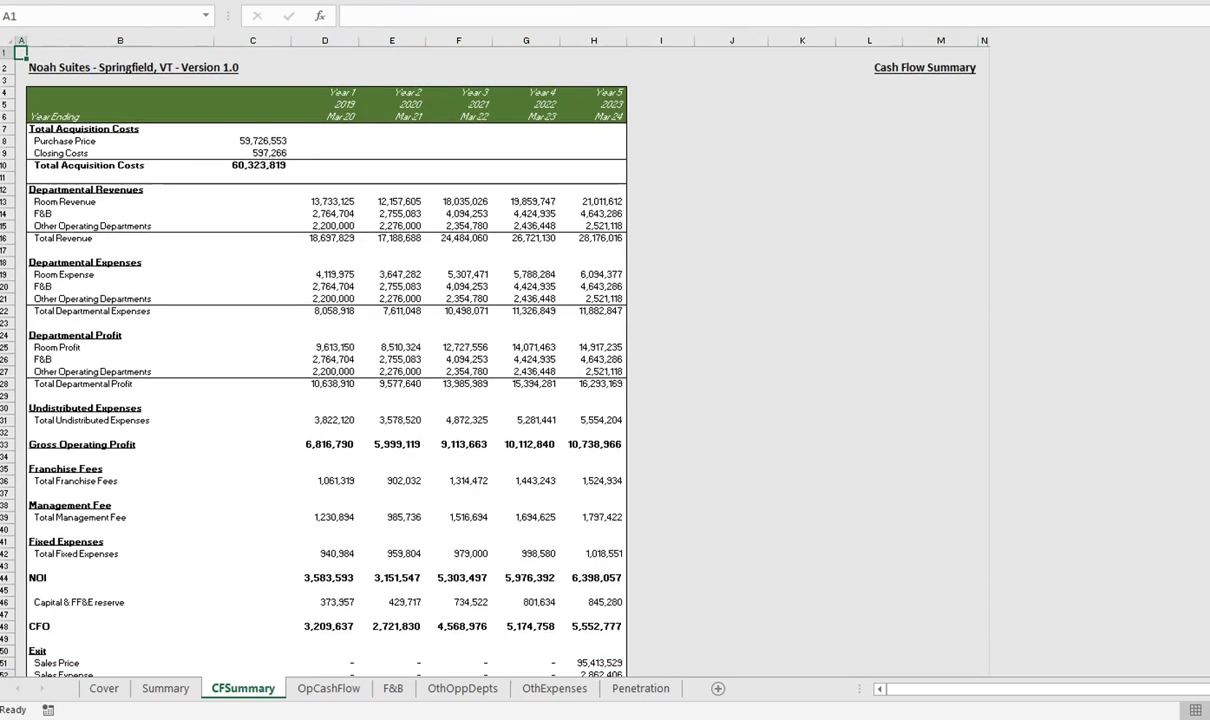
pyautogui.press('Right')
pyautogui.press('Down')
pyautogui.press('Down')
pyautogui.press('Down')
pyautogui.press('Right')
pyautogui.press('Right')
pyautogui.press('Right')
pyautogui.press('Right')
pyautogui.press('Right')
pyautogui.press('Right')
pyautogui.press('Right')
pyautogui.press('Right')
pyautogui.press('Right')
pyautogui.press('Right')
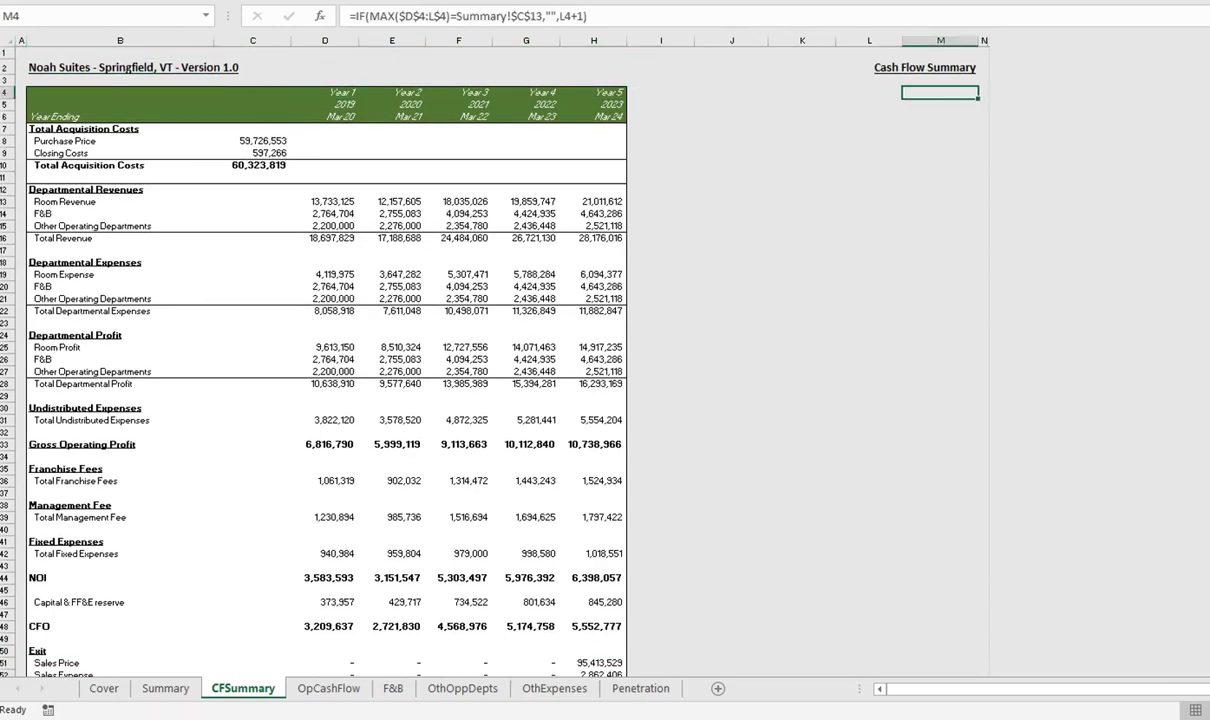
# Follow the Year 5 column from its header in H4 down through the operating rows to the Debt section
pyautogui.press('Left')
pyautogui.press('Left')
pyautogui.press('Left')
pyautogui.press('Left')
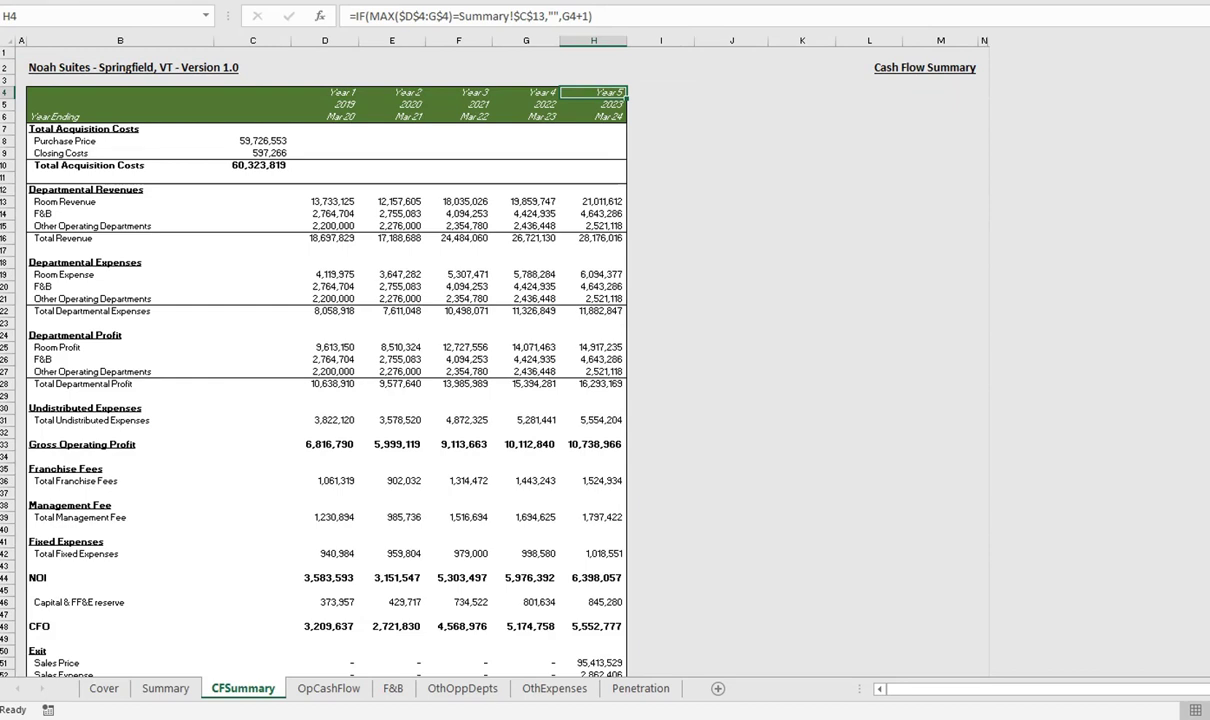
pyautogui.press('Down')
pyautogui.press('Down')
pyautogui.press('Down')
pyautogui.press('Down')
pyautogui.press('Down')
pyautogui.press('Down')
pyautogui.press('Down')
pyautogui.press('Down')
pyautogui.press('Down')
pyautogui.press('Down')
pyautogui.press('Down')
pyautogui.press('Down')
pyautogui.press('Down')
pyautogui.press('Down')
pyautogui.press('Down')
pyautogui.press('Down')
pyautogui.press('Down')
pyautogui.press('Down')
pyautogui.press('Down')
pyautogui.press('Down')
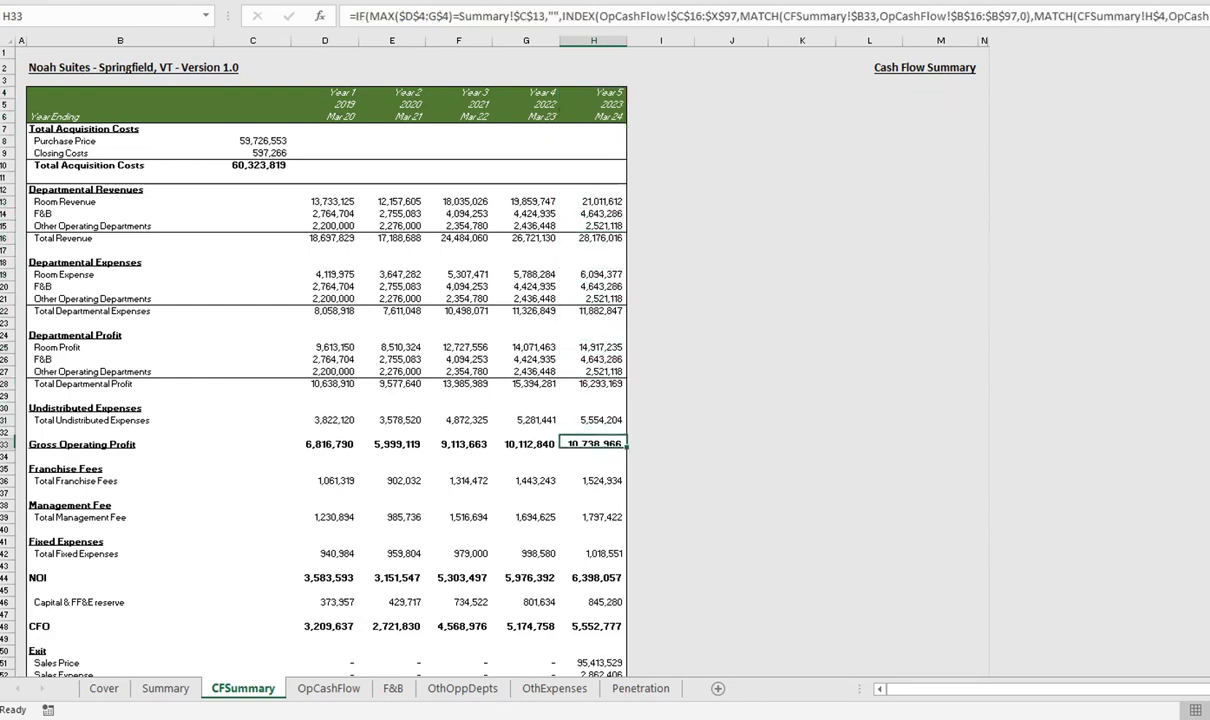
pyautogui.press('Down')
pyautogui.press('Down')
pyautogui.press('Down')
pyautogui.press('Down')
pyautogui.press('Down')
pyautogui.press('Down')
pyautogui.press('Down')
pyautogui.press('Down')
pyautogui.press('Down')
pyautogui.press('Down')
pyautogui.press('Down')
pyautogui.press('Down')
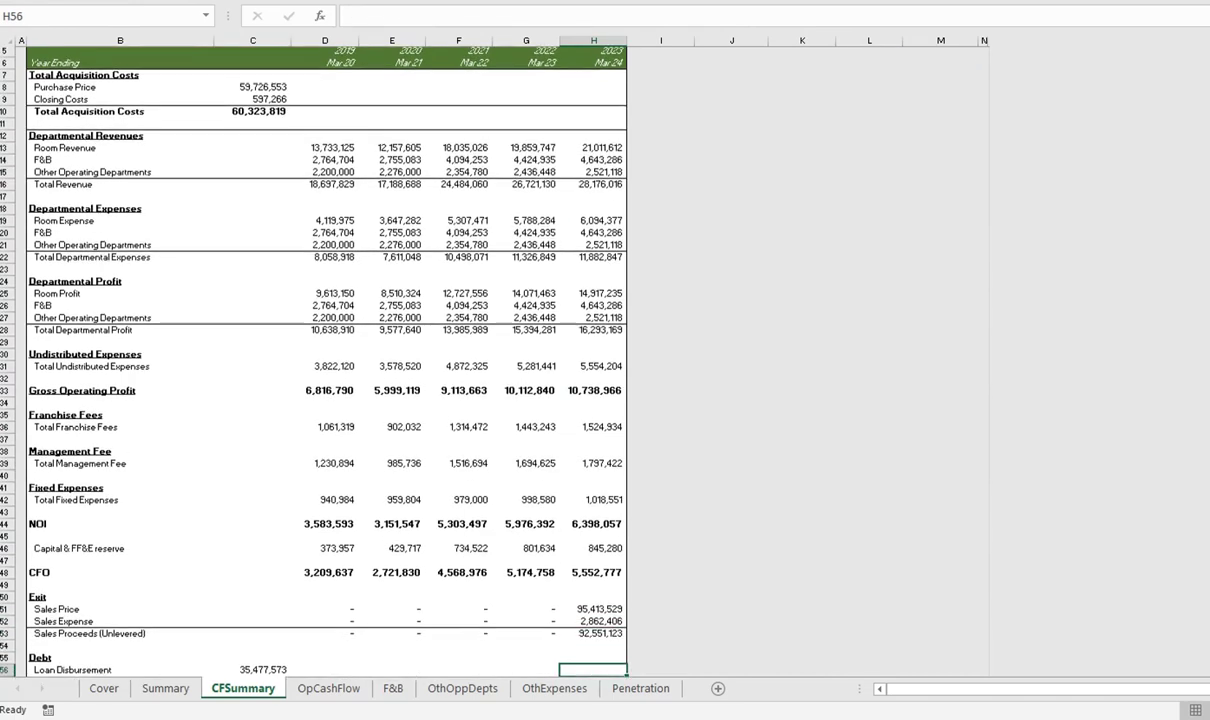
# Check the Exit section's Sales Proceeds (Unlevered) formula in H53 and its row label in B53
pyautogui.press('Up')
pyautogui.press('Up')
pyautogui.press('Up')
pyautogui.press('Down')
pyautogui.press('Down')
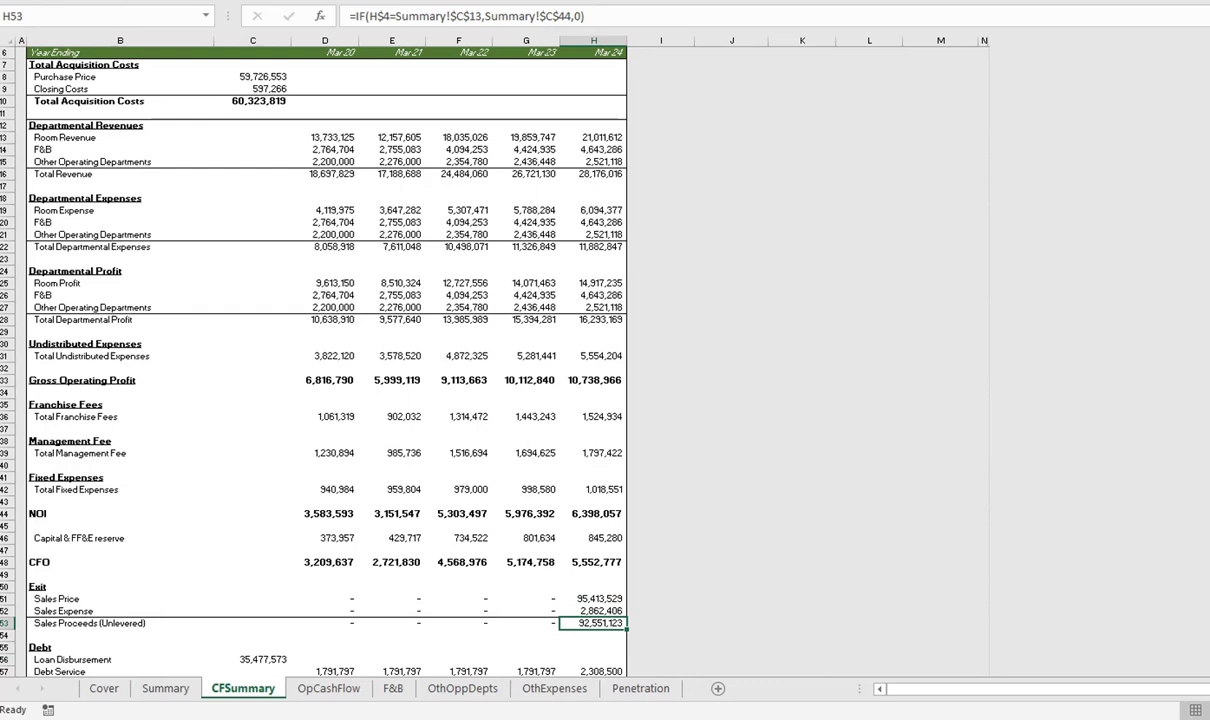
pyautogui.hotkey('ctrl', 'Left')
pyautogui.hotkey('ctrl', 'Left')
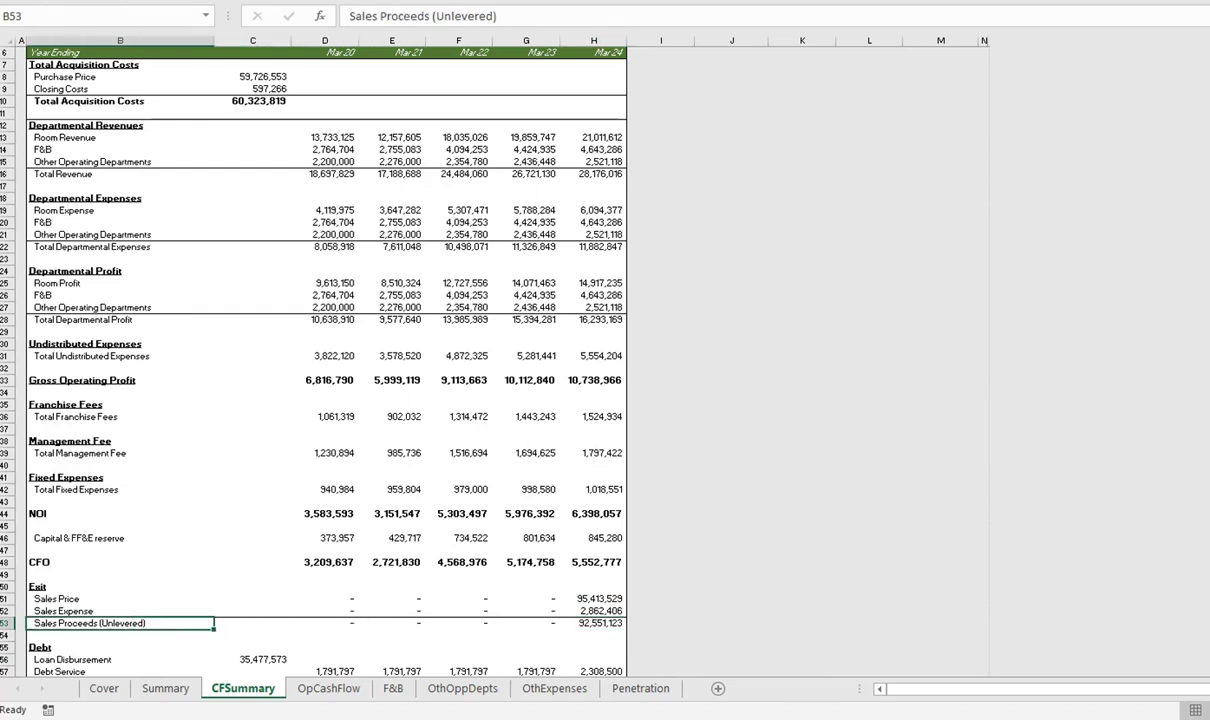
# Return to the start of the sheet and check the Year 5 header formula in H4
pyautogui.hotkey('ctrl', 'Home')
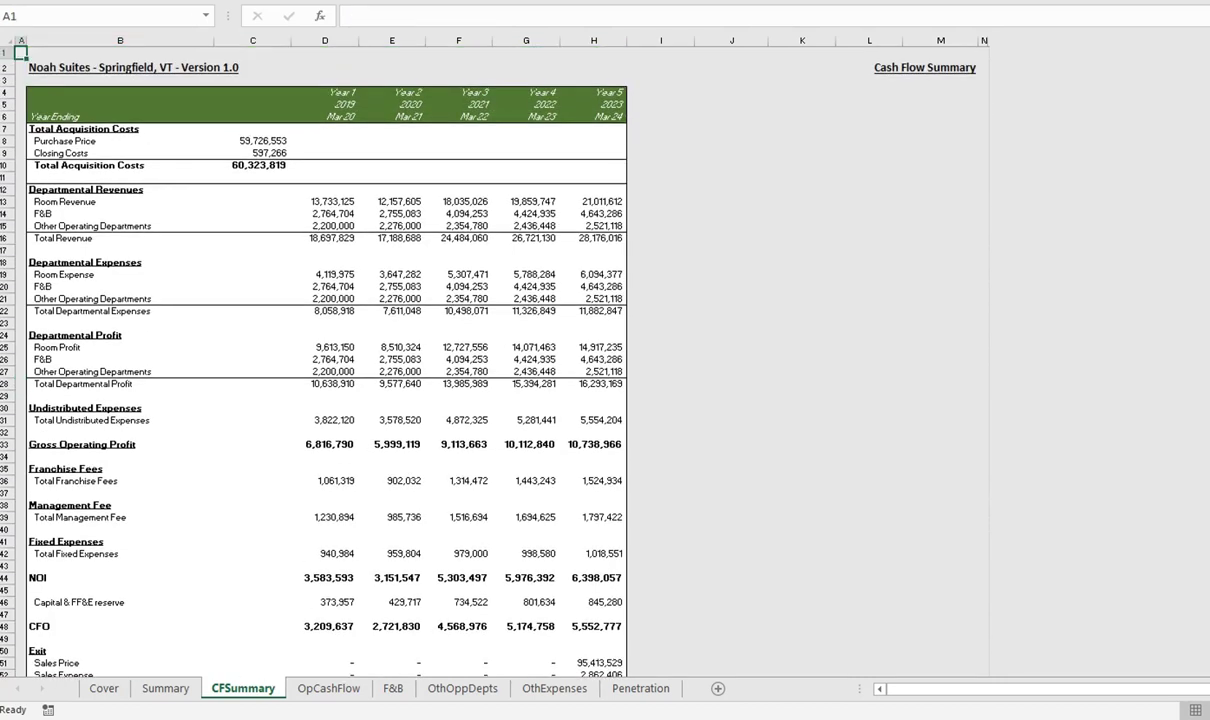
pyautogui.press('Down')
pyautogui.press('Down')
pyautogui.press('Right')
pyautogui.press('Down')
pyautogui.press('Right')
pyautogui.press('Right')
pyautogui.press('Right')
pyautogui.press('Right')
pyautogui.press('Right')
pyautogui.press('Right')
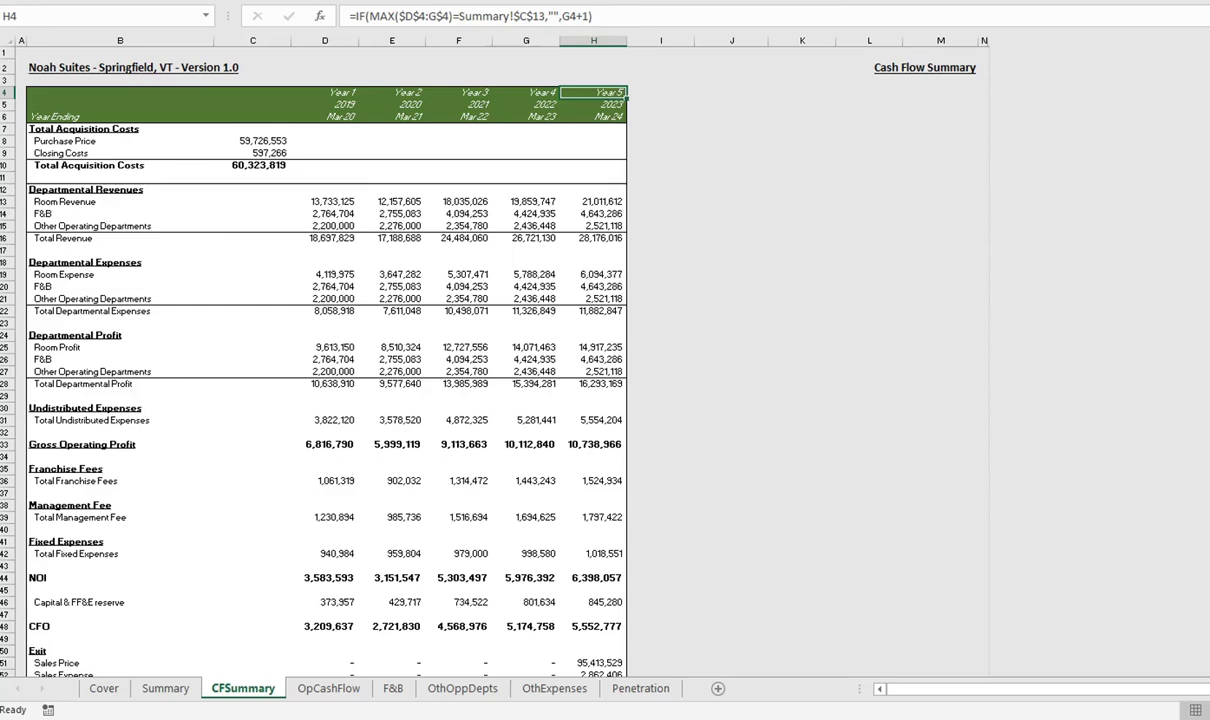
# Trace the Year 5 column's formulas from Total Revenue down to Unlevered Cash Flow in H60
pyautogui.press('Down')
pyautogui.press('Down')
pyautogui.press('Down')
pyautogui.press('Down')
pyautogui.press('Down')
pyautogui.press('Down')
pyautogui.press('Down')
pyautogui.press('Down')
pyautogui.press('Down')
pyautogui.press('Down')
pyautogui.press('Down')
pyautogui.press('Down')
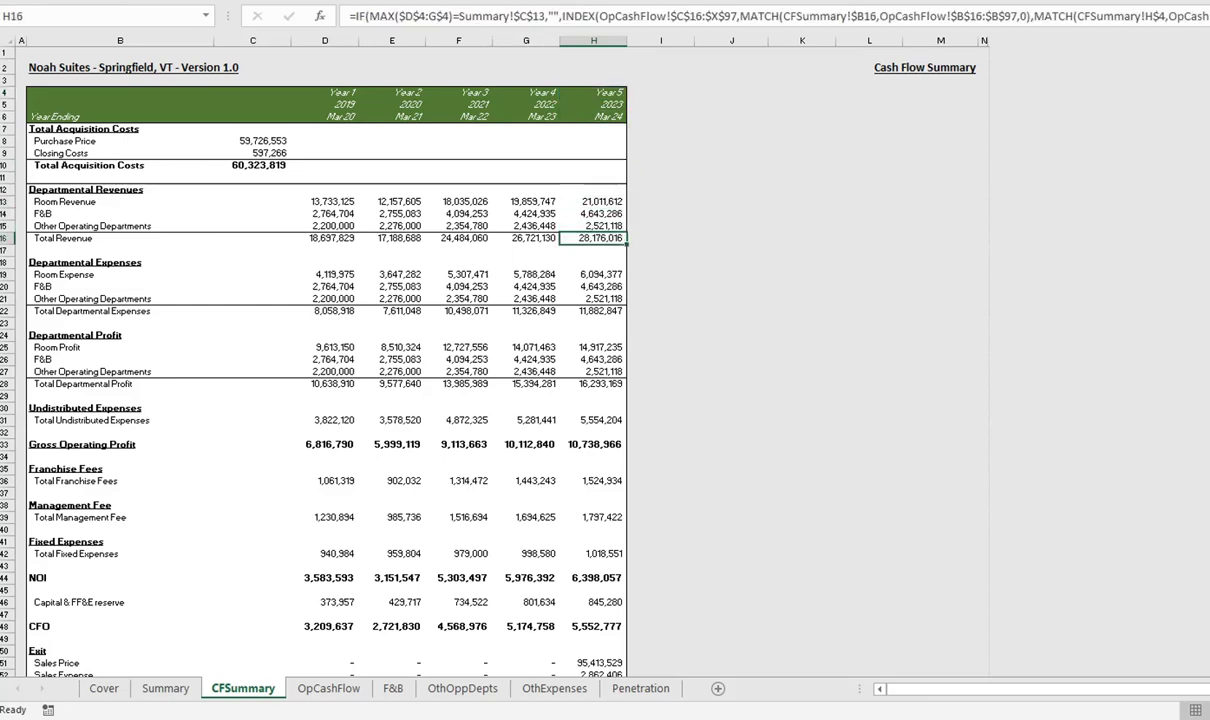
pyautogui.press('Down')
pyautogui.press('Down')
pyautogui.press('Down')
pyautogui.press('Down')
pyautogui.press('Down')
pyautogui.press('Down')
pyautogui.press('Down')
pyautogui.press('Down')
pyautogui.press('Down')
pyautogui.press('Down')
pyautogui.press('Down')
pyautogui.press('Down')
pyautogui.press('Down')
pyautogui.press('Down')
pyautogui.press('Down')
pyautogui.press('Down')
pyautogui.press('Down')
pyautogui.press('Down')
pyautogui.press('Down')
pyautogui.press('Down')
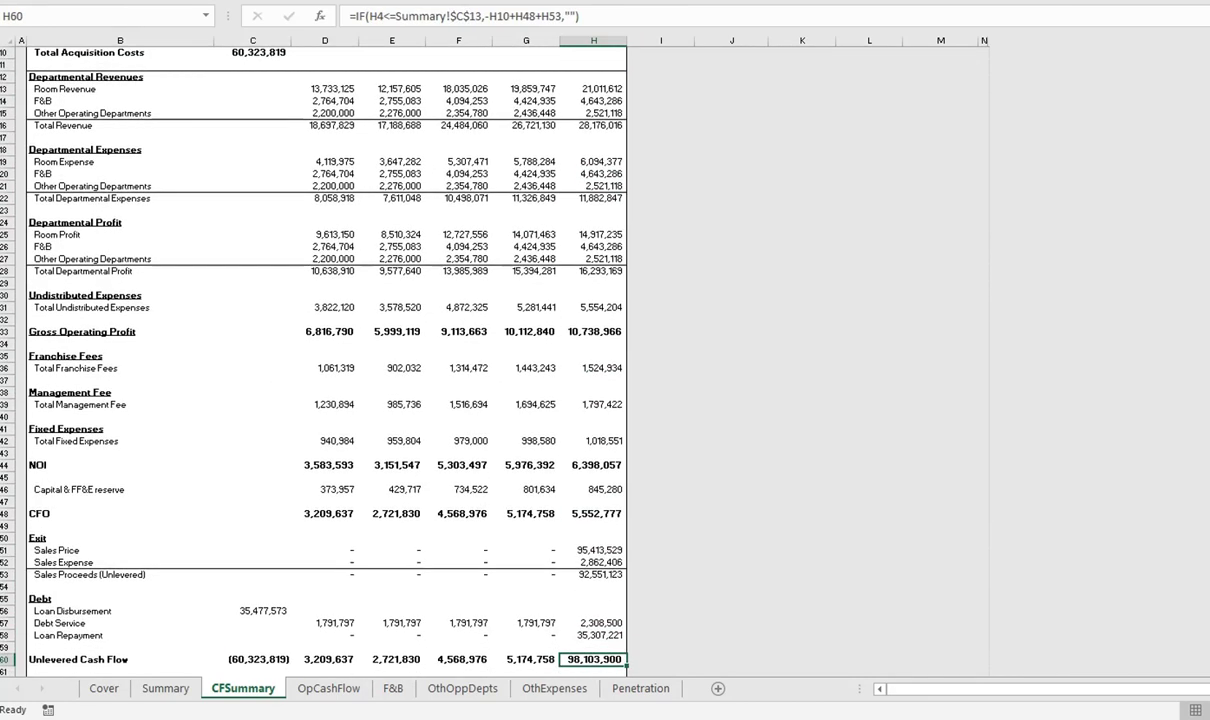
# Look over the cash flow and Return Metrics rows, ending on the Year 1 Debt Service formula in D57
pyautogui.press('Left')
pyautogui.press('Left')
pyautogui.press('Down')
pyautogui.press('Down')
pyautogui.press('Down')
pyautogui.press('Down')
pyautogui.press('Down')
pyautogui.press('Down')
pyautogui.press('Up')
pyautogui.press('Up')
pyautogui.press('Up')
pyautogui.press('Up')
pyautogui.press('Up')
pyautogui.press('Up')
pyautogui.press('Up')
pyautogui.press('Up')
pyautogui.press('Up')
pyautogui.press('Left')
pyautogui.press('Left')
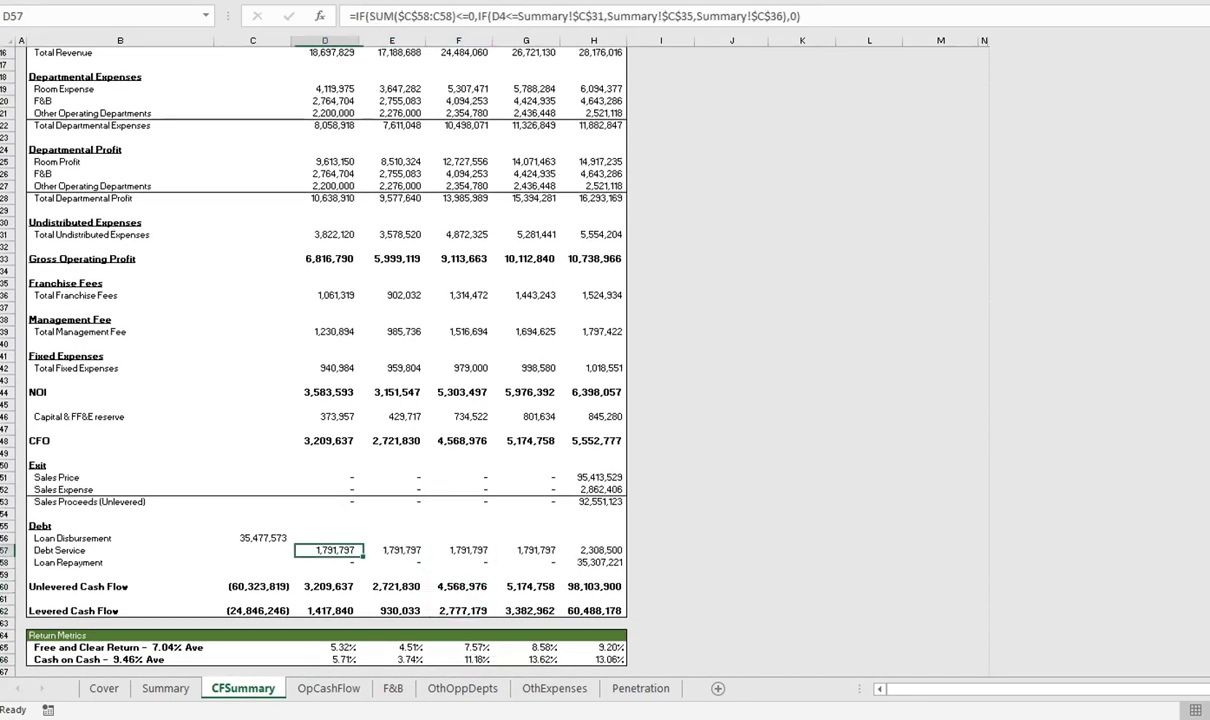
# Compare the Loan Disbursement link in C56 with the Year 1 Debt Service formula in D57
pyautogui.press('Left')
pyautogui.press('Up')
pyautogui.press('Home')
pyautogui.press('Right')
pyautogui.press('Right')
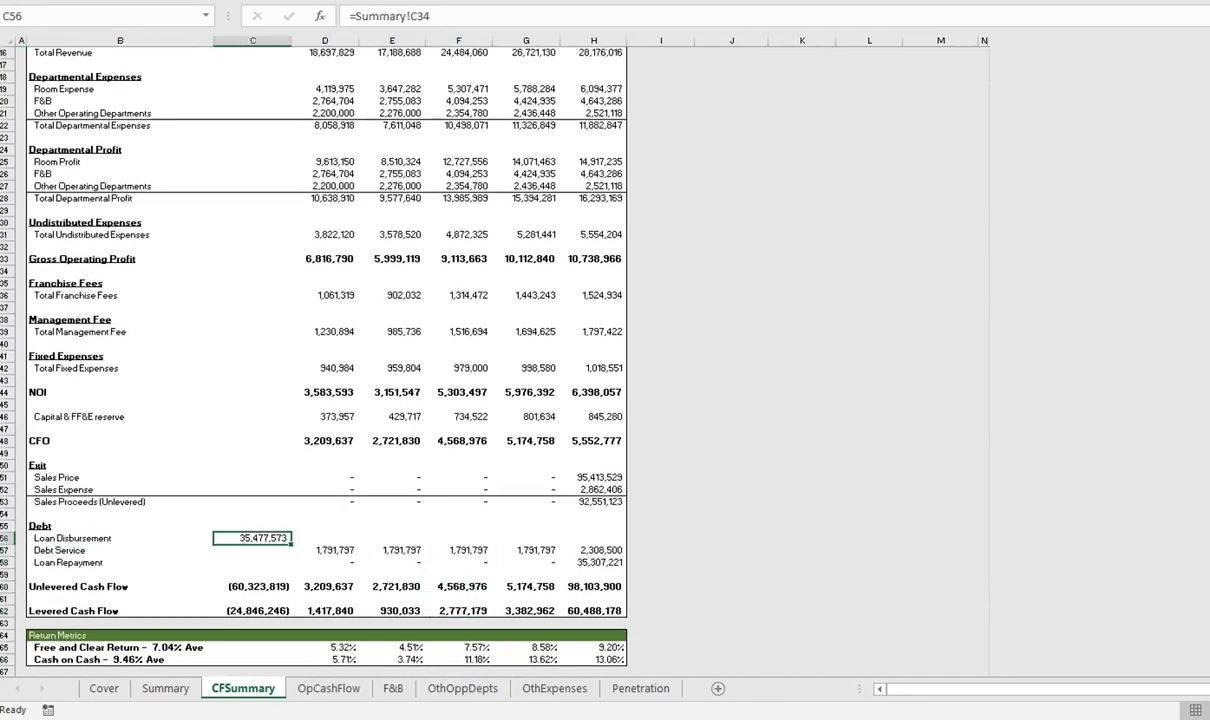
pyautogui.press('Down')
pyautogui.press('Right')
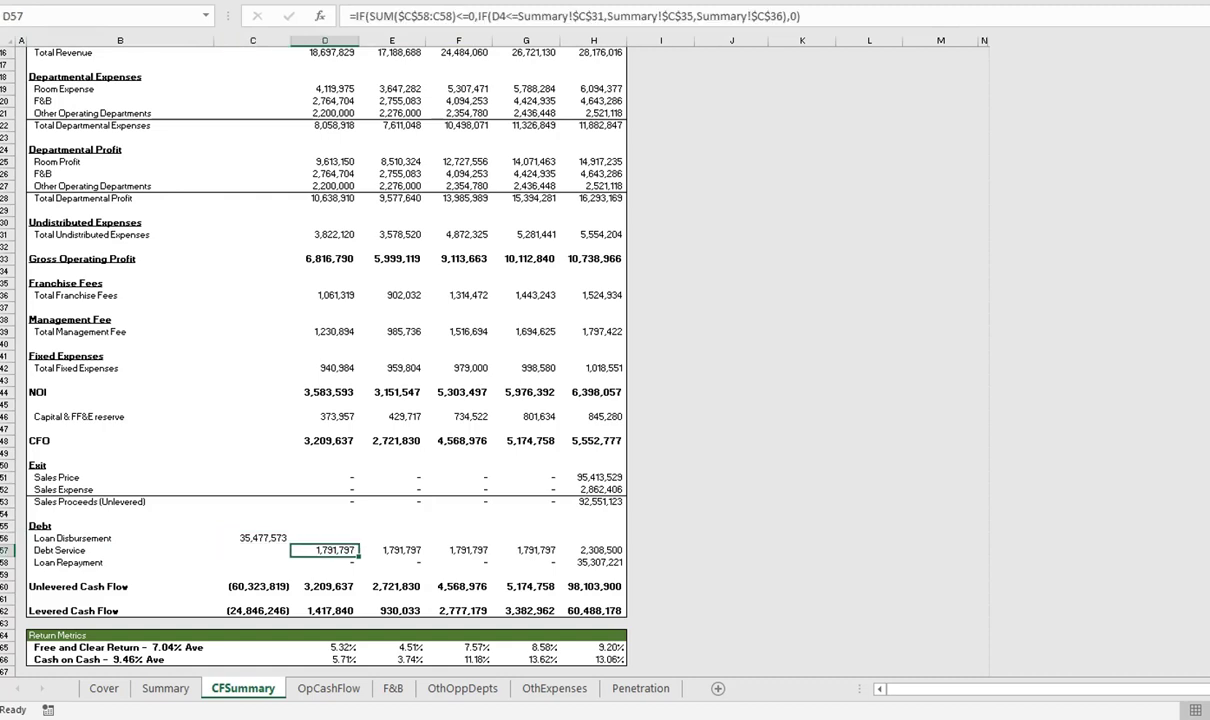
pyautogui.press('Left')
pyautogui.press('Up')
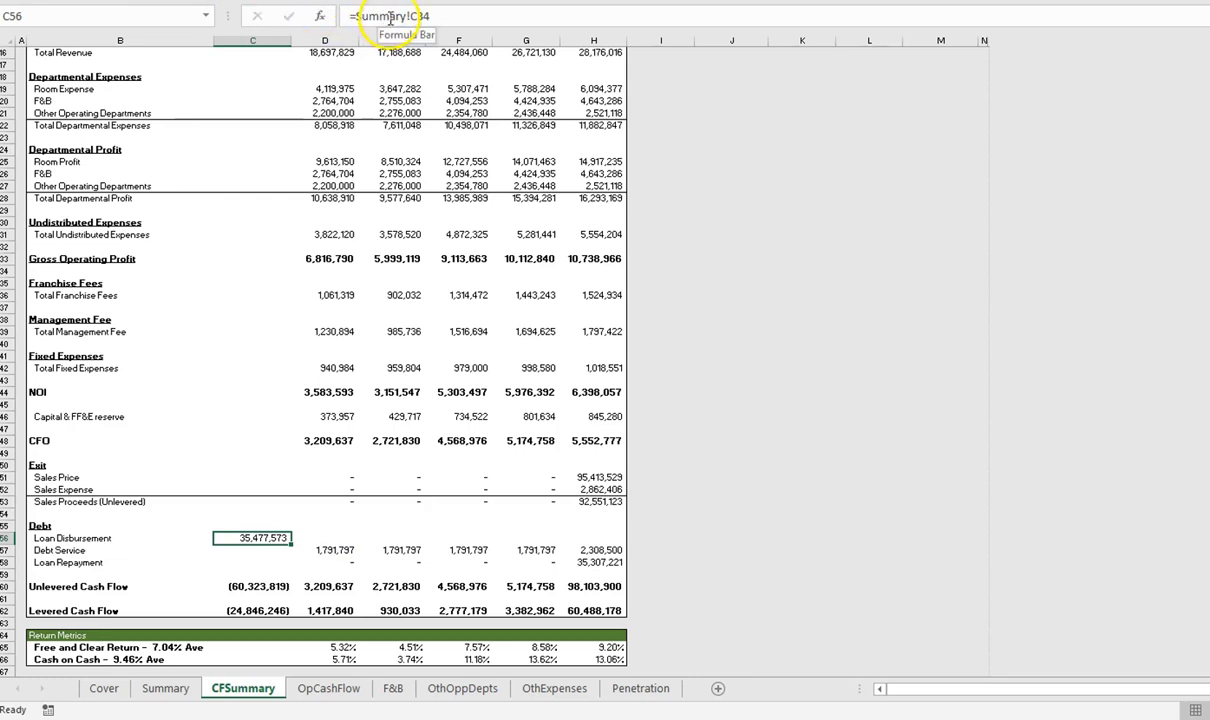
pyautogui.click(330, 548)
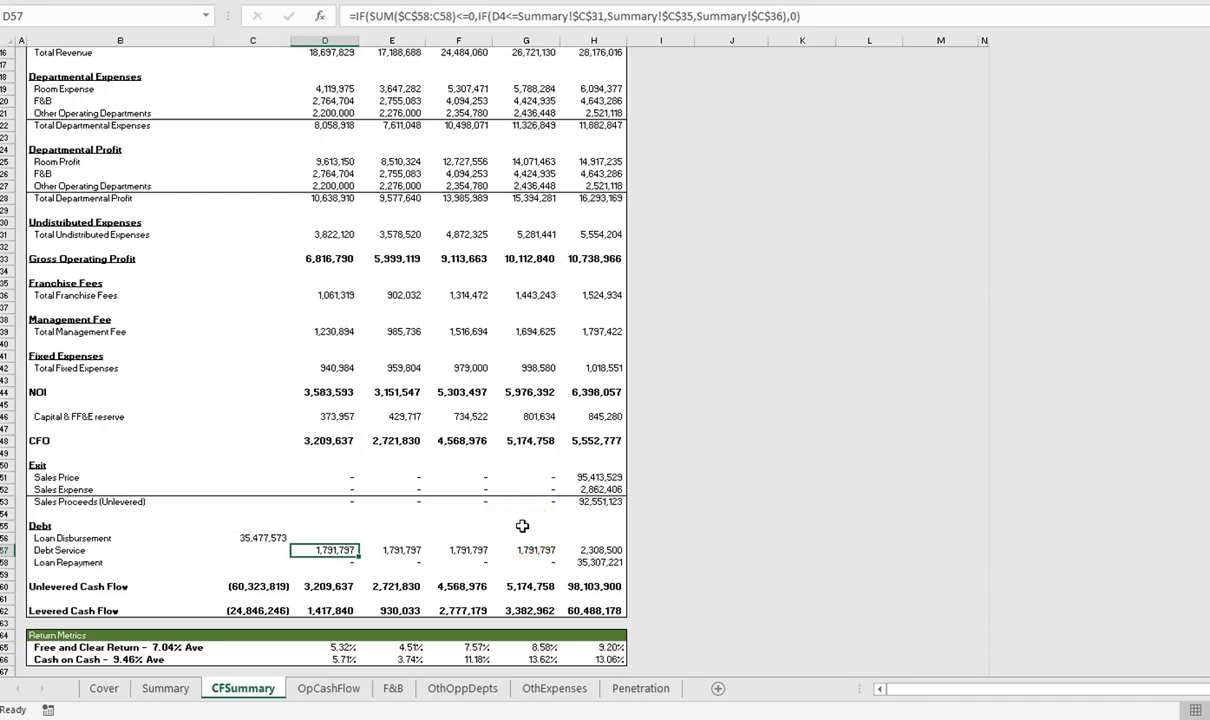
# Compare the Debt Service formulas across the yearly columns in row 57, from Year 1 to Year 5 in H57
pyautogui.press('Right')
pyautogui.press('Right')
pyautogui.press('Right')
pyautogui.press('Right')
pyautogui.press('Left')
pyautogui.press('Left')
pyautogui.press('Left')
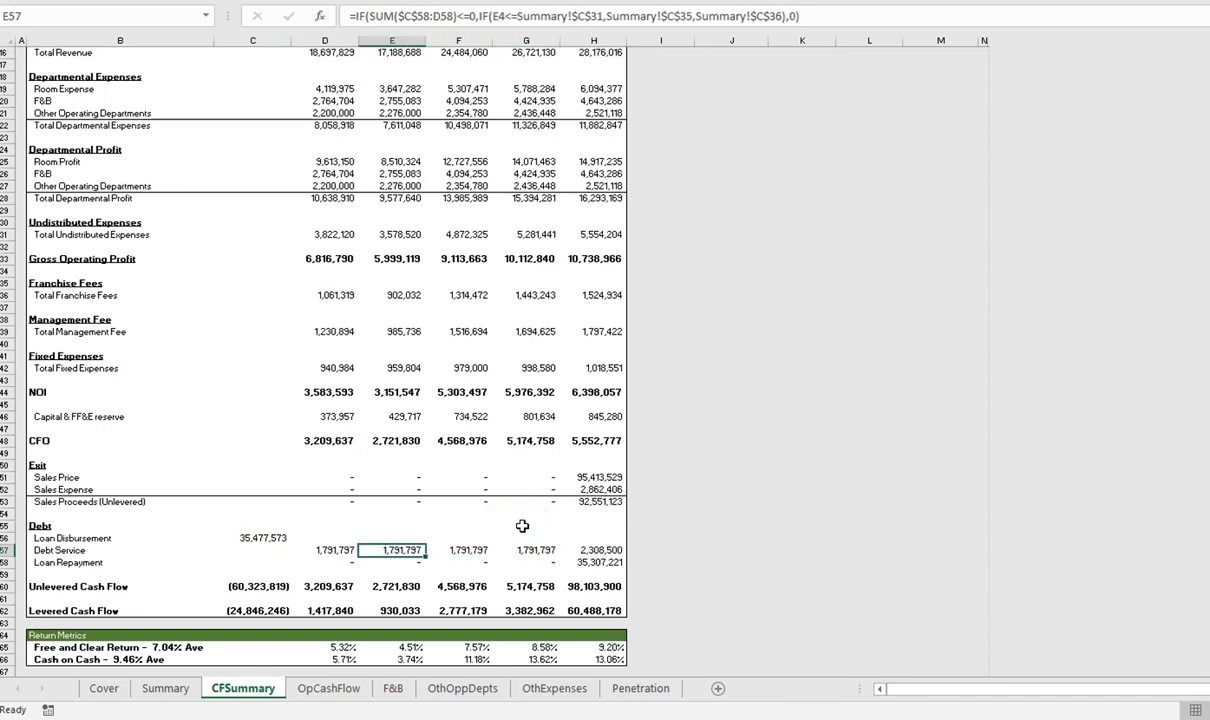
pyautogui.press('Right')
pyautogui.press('Right')
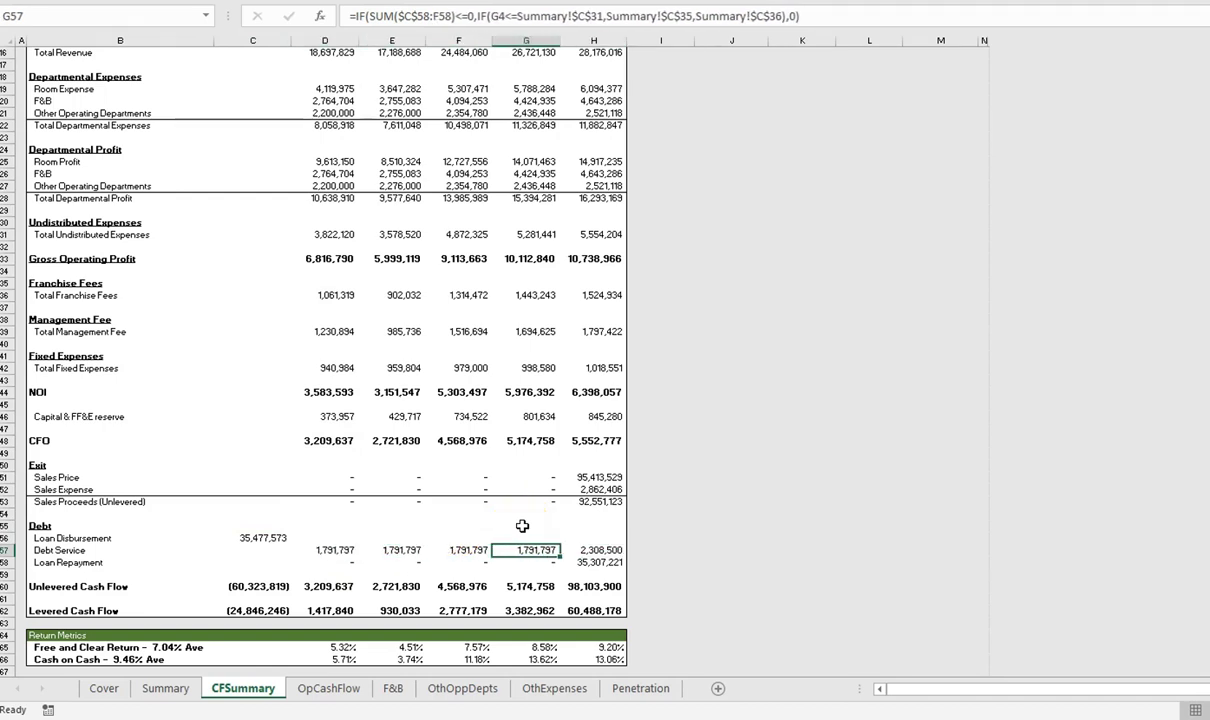
pyautogui.press('Left')
pyautogui.press('Left')
pyautogui.press('Left')
pyautogui.press('Right')
pyautogui.press('Right')
pyautogui.press('Right')
pyautogui.press('Right')
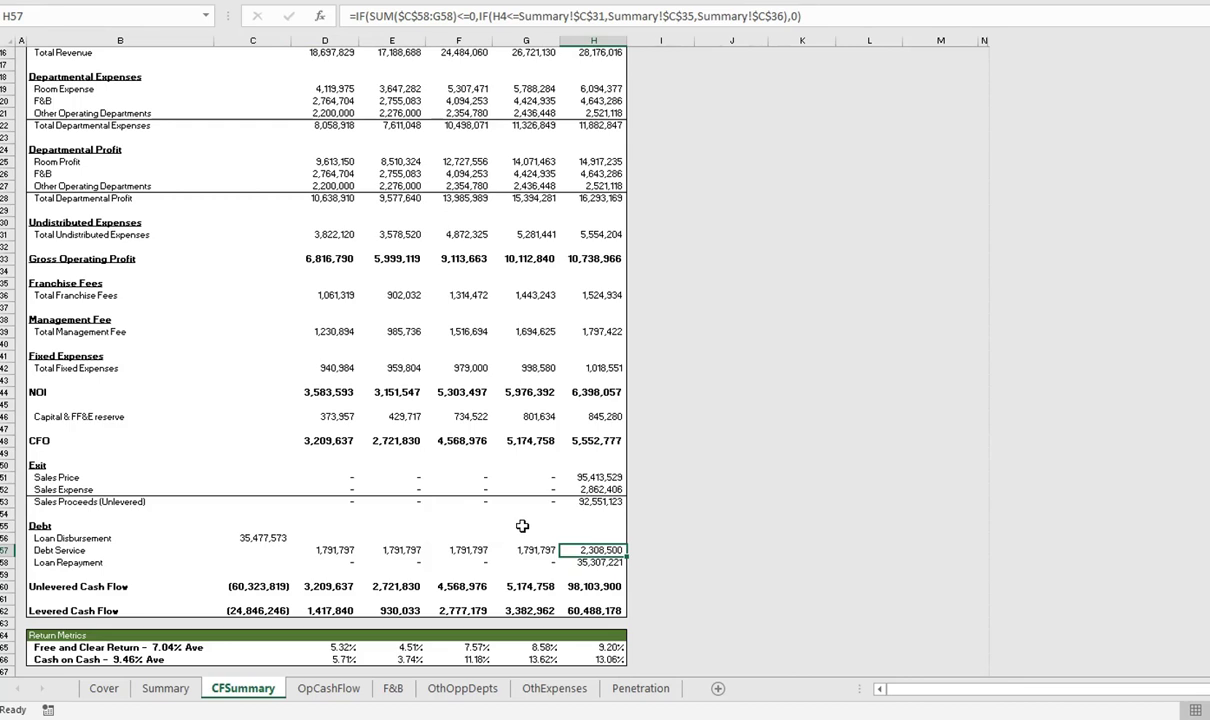
# On the Summary sheet, find the Interest Only Period (Years) input in C31 under Financing Assumptions
pyautogui.hotkey('ctrl', 'pageup')
pyautogui.press('Down')
pyautogui.press('Down')
pyautogui.hotkey('ctrl', 'Down')
pyautogui.hotkey('ctrl', 'Down')
pyautogui.hotkey('ctrl', 'Down')
pyautogui.hotkey('ctrl', 'Down')
pyautogui.hotkey('ctrl', 'Down')
pyautogui.press('Up')
pyautogui.press('Up')
pyautogui.press('Up')
pyautogui.press('Up')
pyautogui.press('Up')
pyautogui.press('Up')
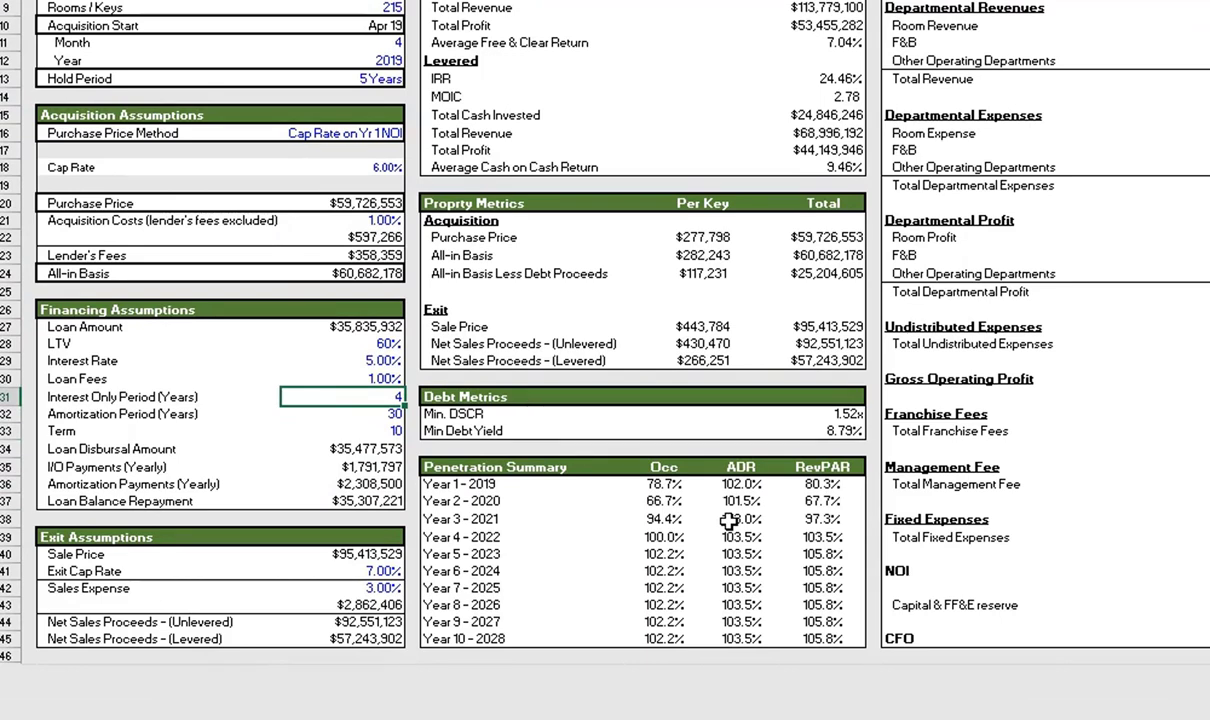
# On the CFSummary sheet, review the early years of Debt Service and the Year 1 Loan Repayment in D58
pyautogui.hotkey('ctrl', 'pagedown')
pyautogui.press('Left')
pyautogui.press('Left')
pyautogui.press('Left')
pyautogui.press('Left')
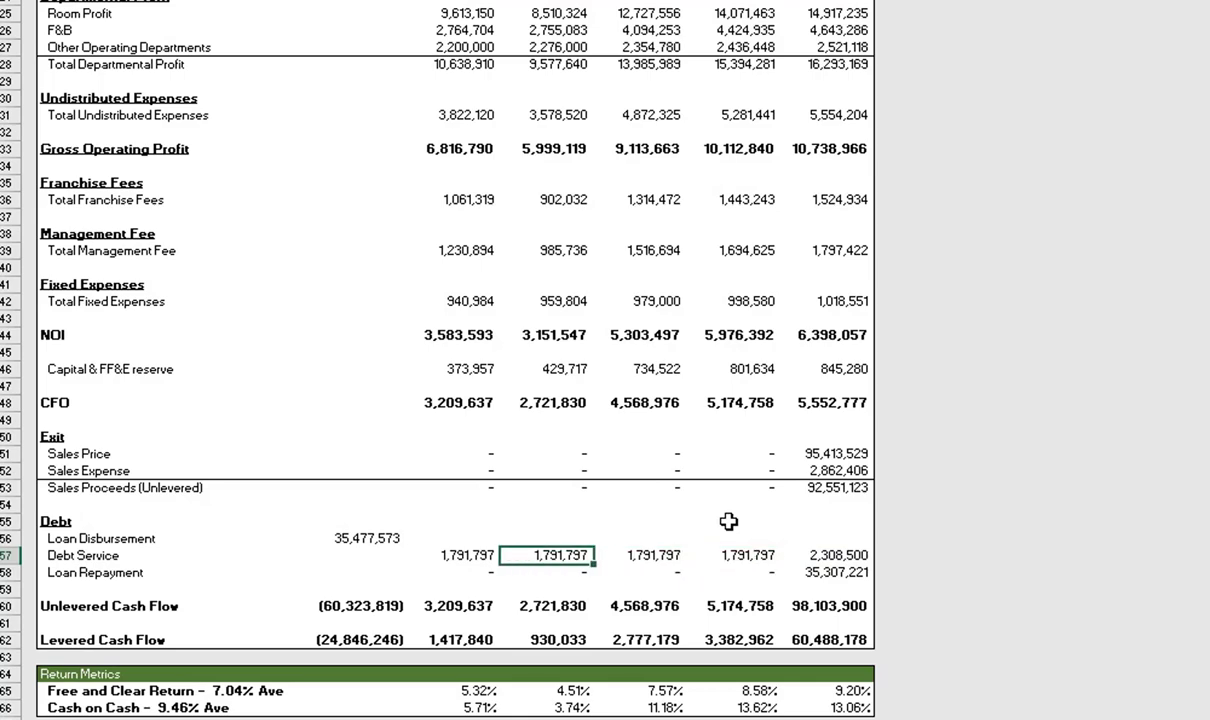
pyautogui.press('Down')
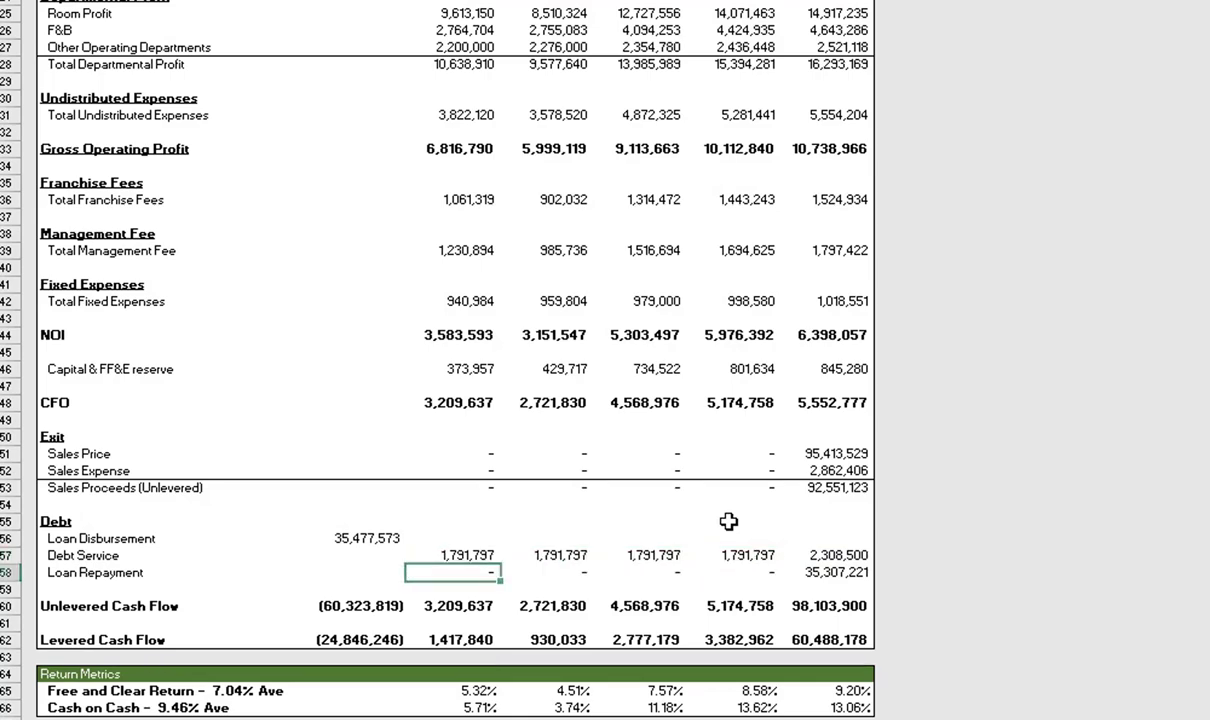
# On the Summary sheet, set the Interest Only Period (Years) in C31 to 2
pyautogui.hotkey('ctrl', 'pageup')
pyautogui.press('Right')
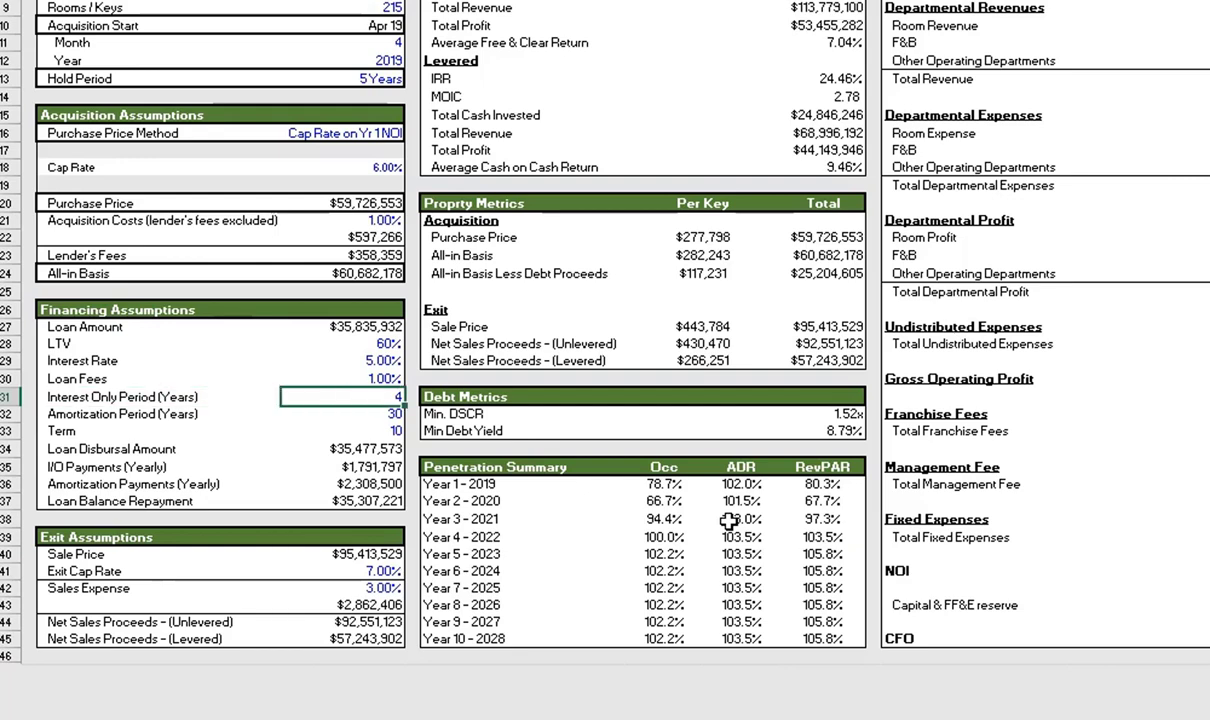
pyautogui.write('2')
pyautogui.press('Return')
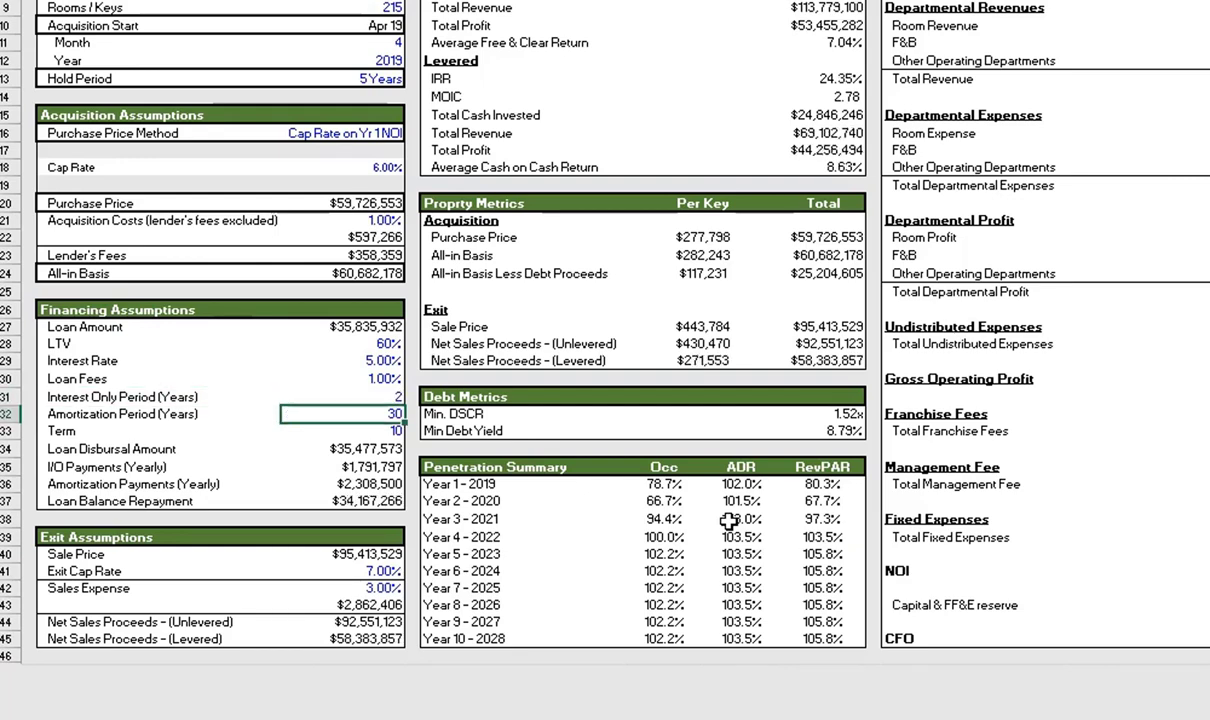
# On the CFSummary sheet, compare Debt Service across the yearly columns in row 57 under the 2-year interest-only period
pyautogui.hotkey('ctrl', 'pagedown')
pyautogui.press('Up')
pyautogui.press('Right')
pyautogui.press('Right')
pyautogui.press('Left')
pyautogui.press('Left')
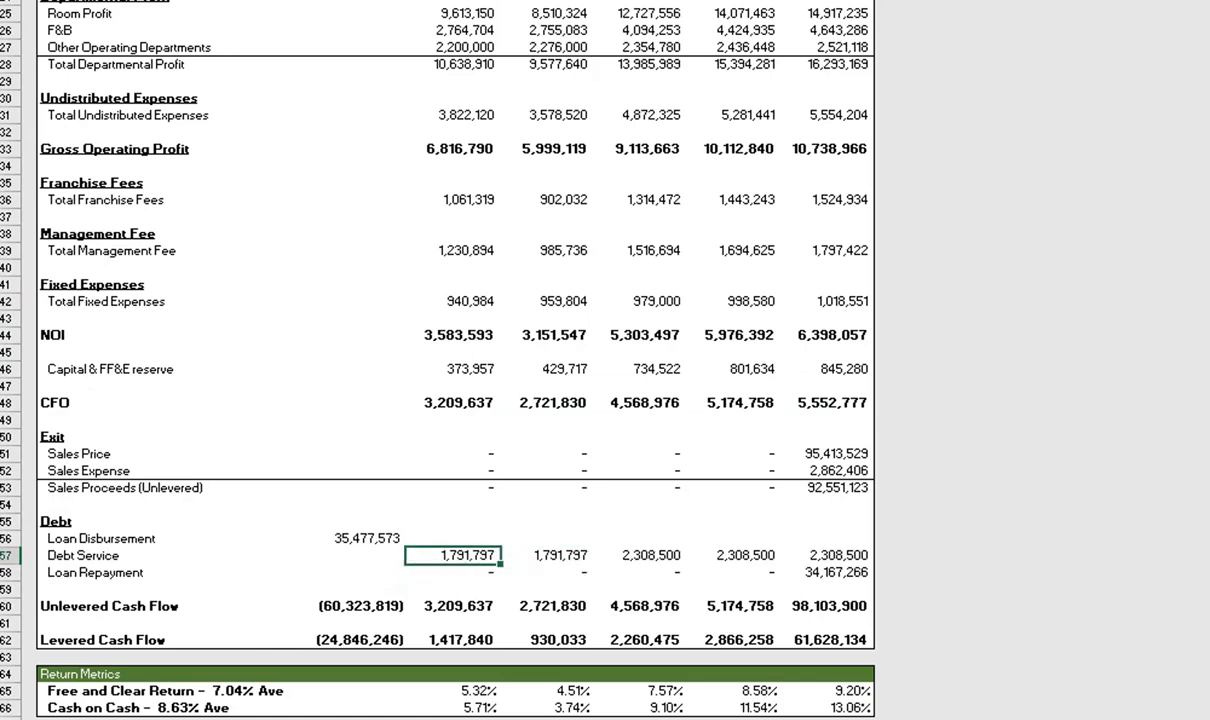
pyautogui.press('Right')
pyautogui.press('Right')
pyautogui.press('Left')
pyautogui.press('Left')
pyautogui.press('Right')
pyautogui.press('Right')
pyautogui.press('Right')
pyautogui.press('Right')
pyautogui.press('Left')
pyautogui.press('Left')
pyautogui.press('Left')
pyautogui.press('Right')
# Review the Loan Repayment row 58 from Year 5 in H58 back to Year 1 in D58
pyautogui.press('Down')
pyautogui.click(1159, 572)
pyautogui.press('Left')
pyautogui.press('Left')
pyautogui.press('Left')
pyautogui.press('Left')
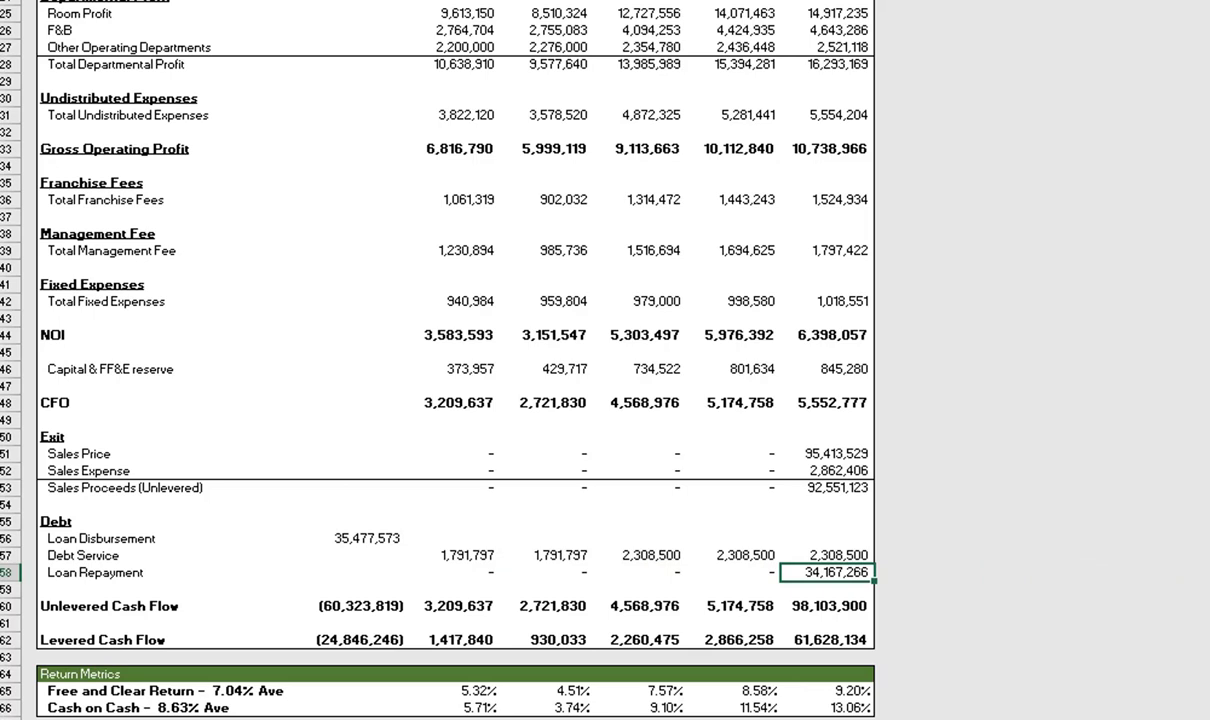
pyautogui.hotkey('ctrl', 'Left')
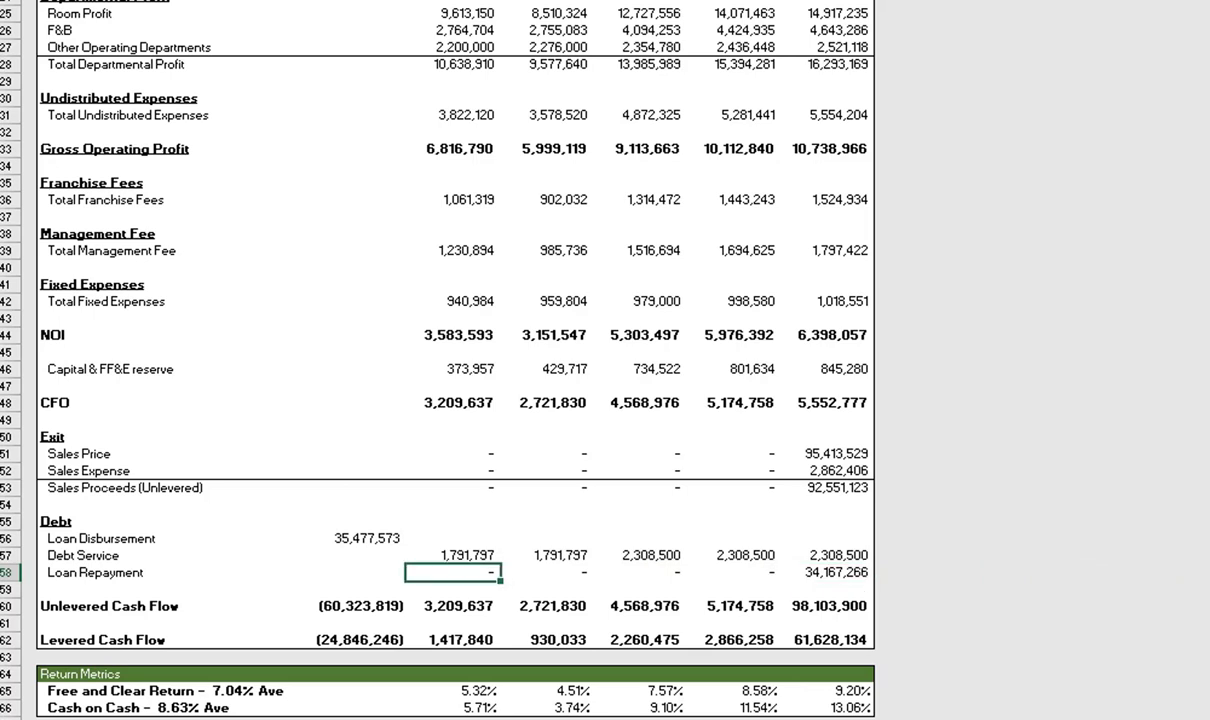
# Examine the initial Unlevered Cash Flow formula in C60
pyautogui.press('Left')
pyautogui.press('Left')
pyautogui.press('Left')
pyautogui.press('Down')
pyautogui.press('Down')
pyautogui.press('Right')
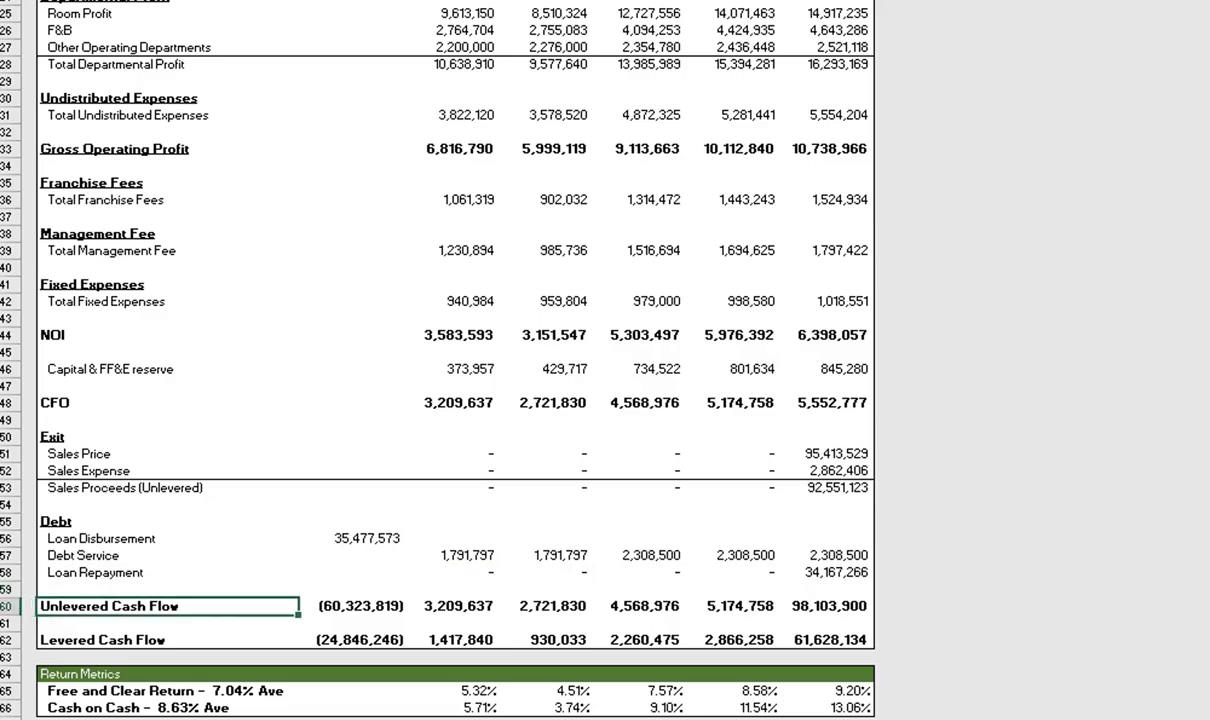
pyautogui.press('Right')
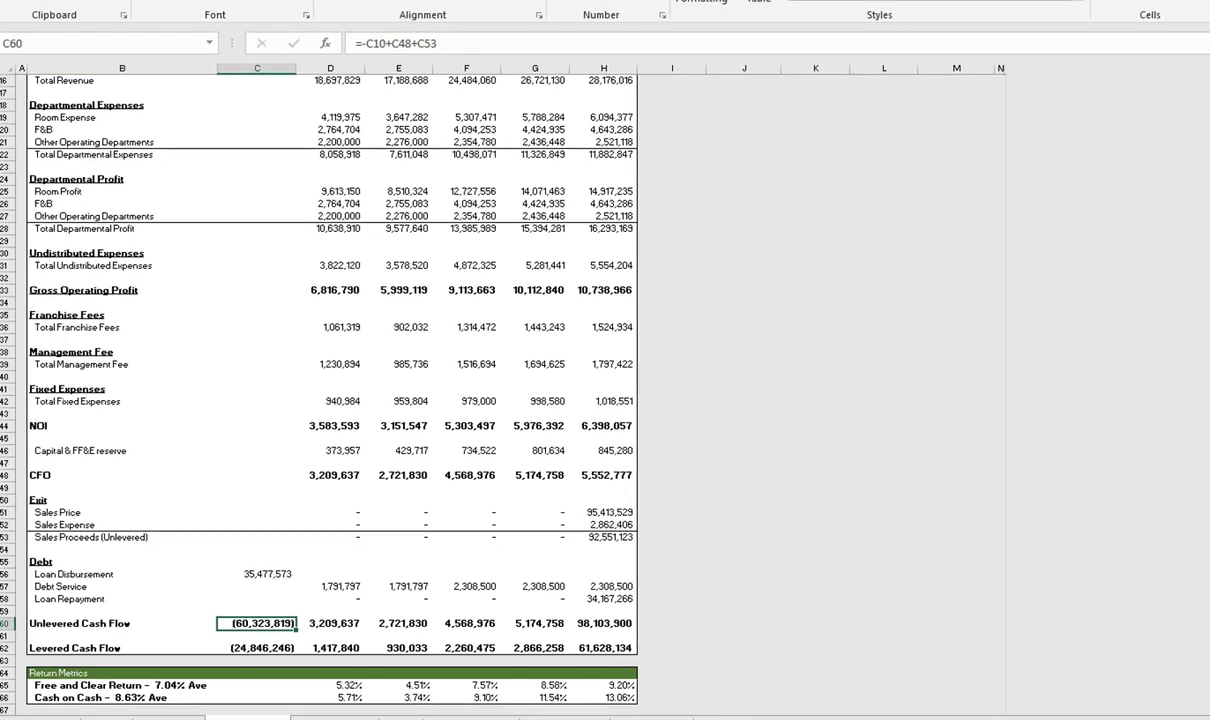
# Trace the cells referenced by the Year 1 Unlevered Cash Flow formula in D60, including acquisition costs, CFO and sales proceeds
pyautogui.press('Right')
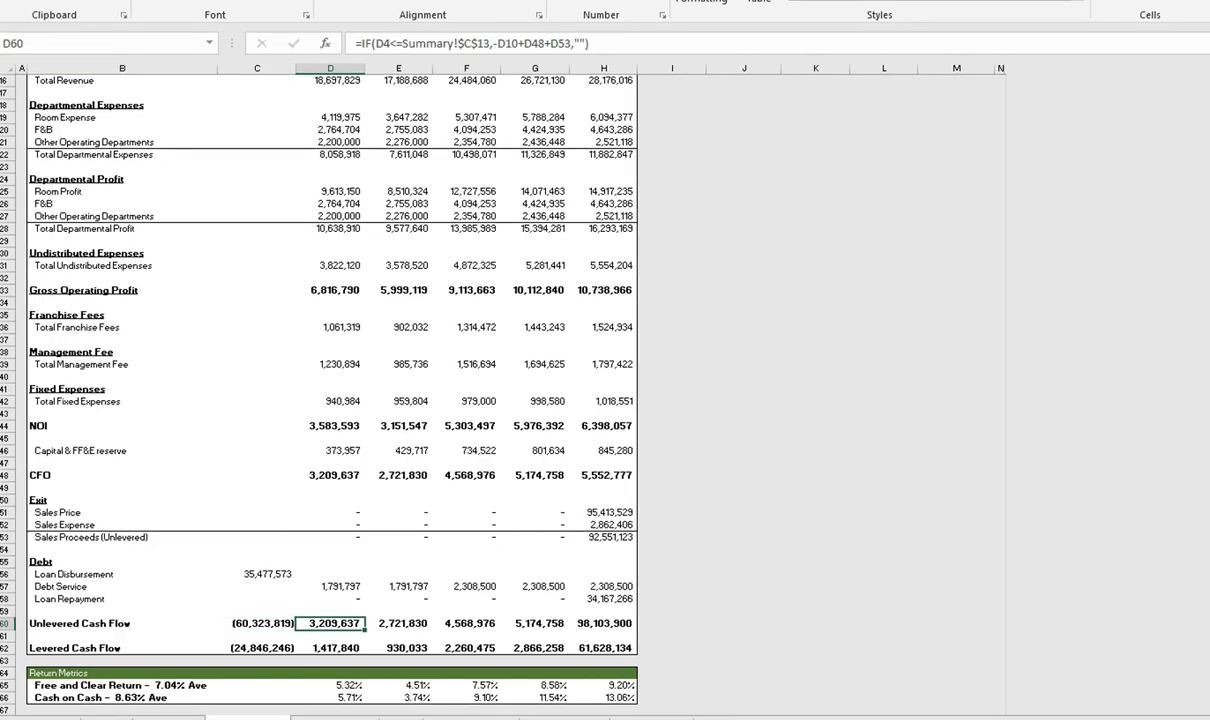
pyautogui.press('F2')
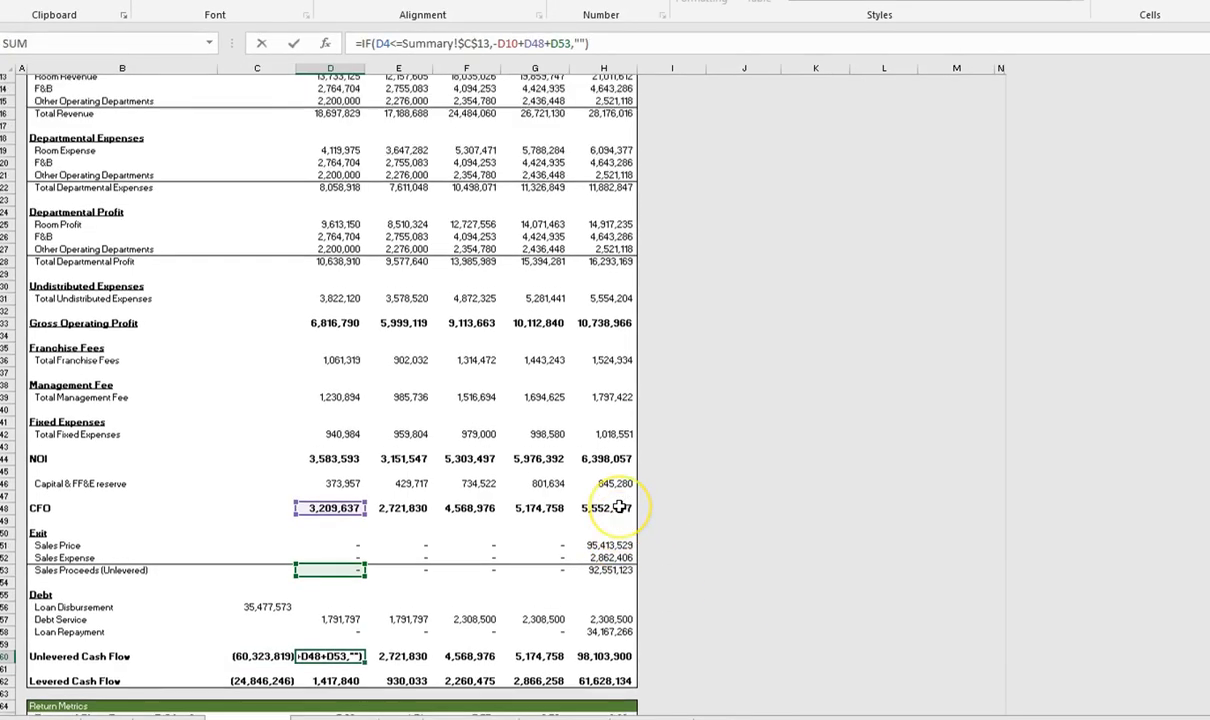
pyautogui.scroll(4, 620, 505)
pyautogui.scroll(-3, 618, 508)
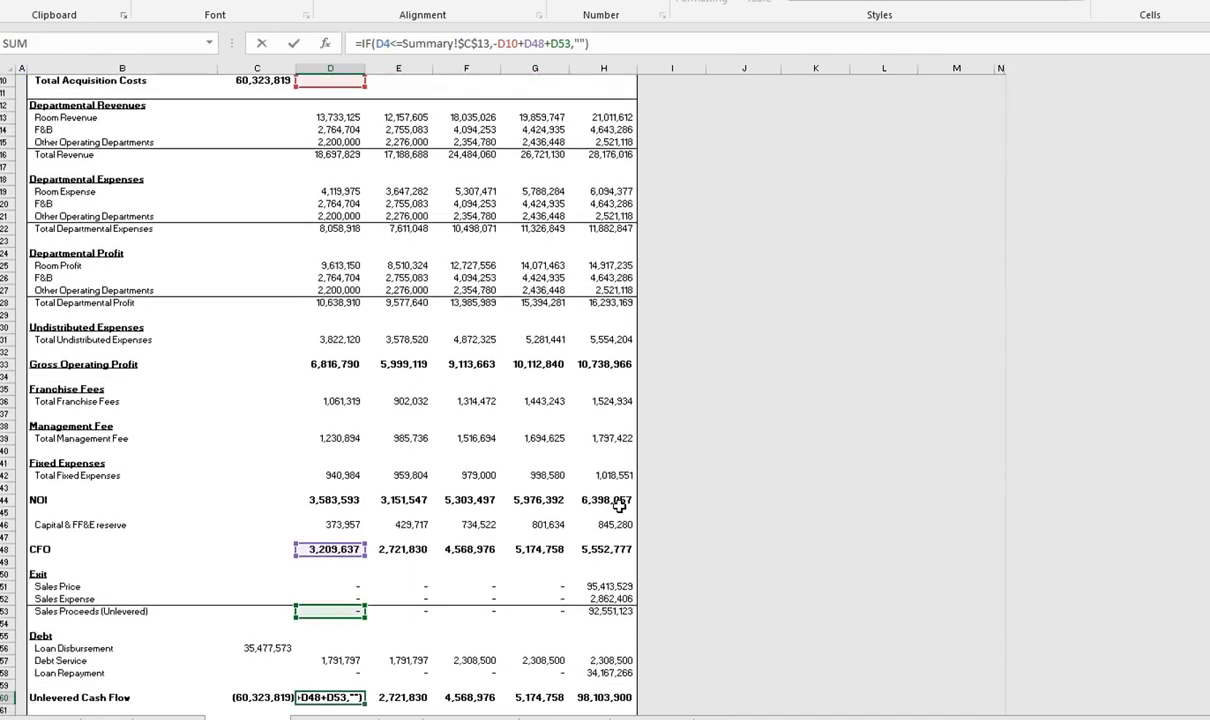
pyautogui.scroll(-2, 613, 512)
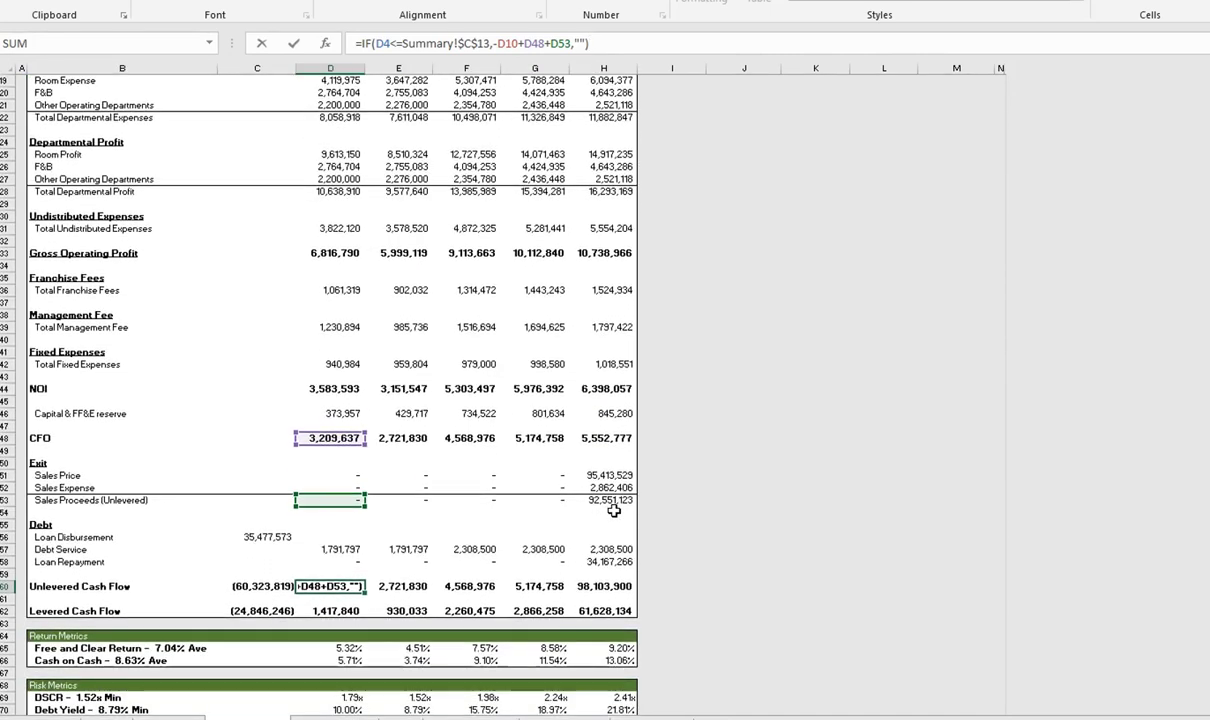
pyautogui.press('Return')
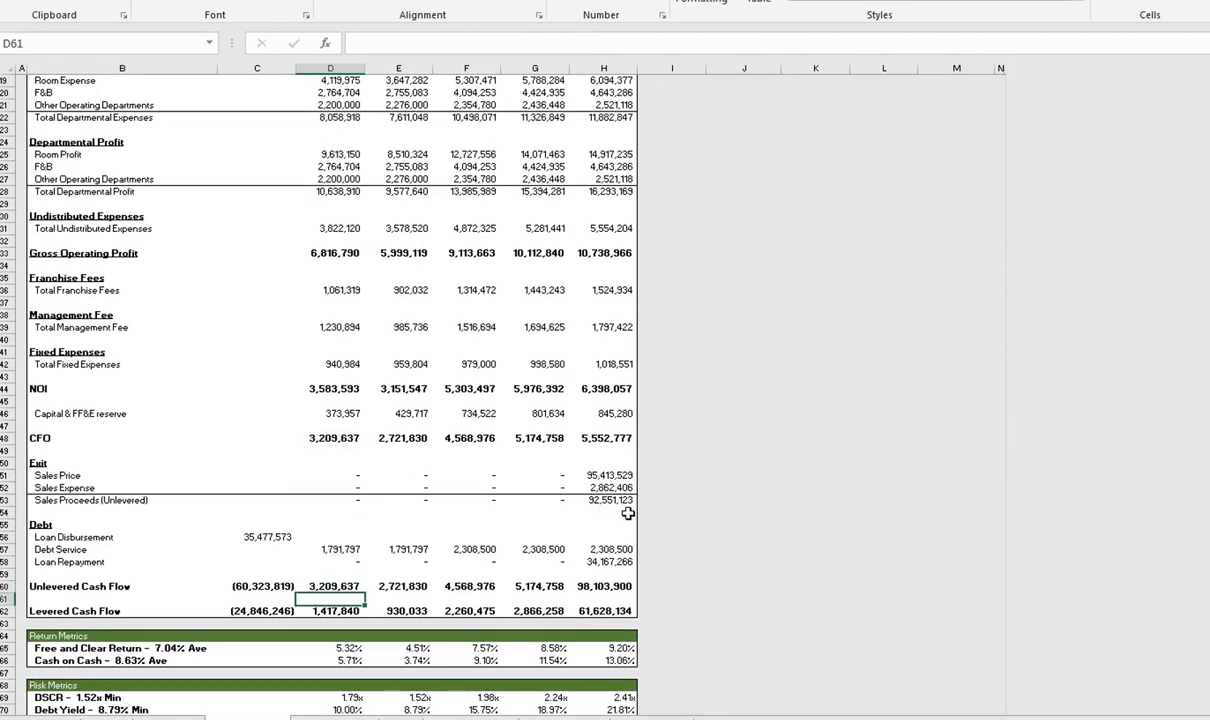
# Trace the Year 1 Levered Cash Flow formula in D62 and check the same row's formulas through Year 4 in G62
pyautogui.press('Down')
pyautogui.press('F2')
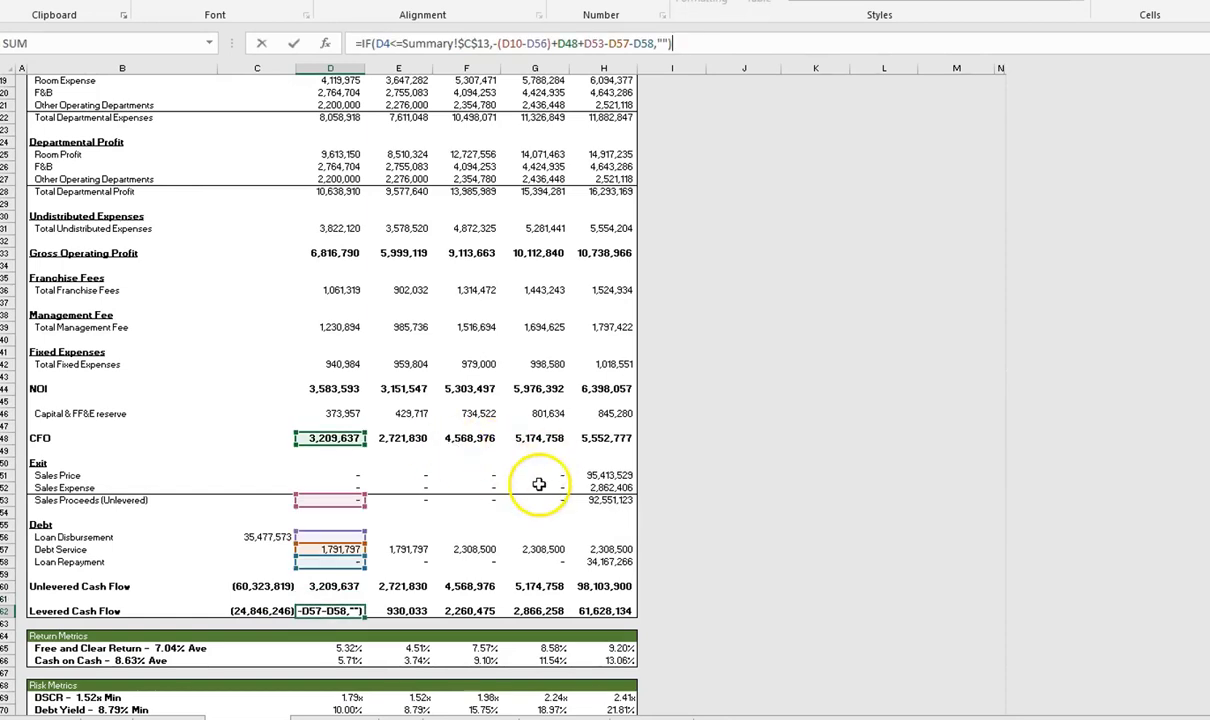
pyautogui.scroll(1, 540, 486)
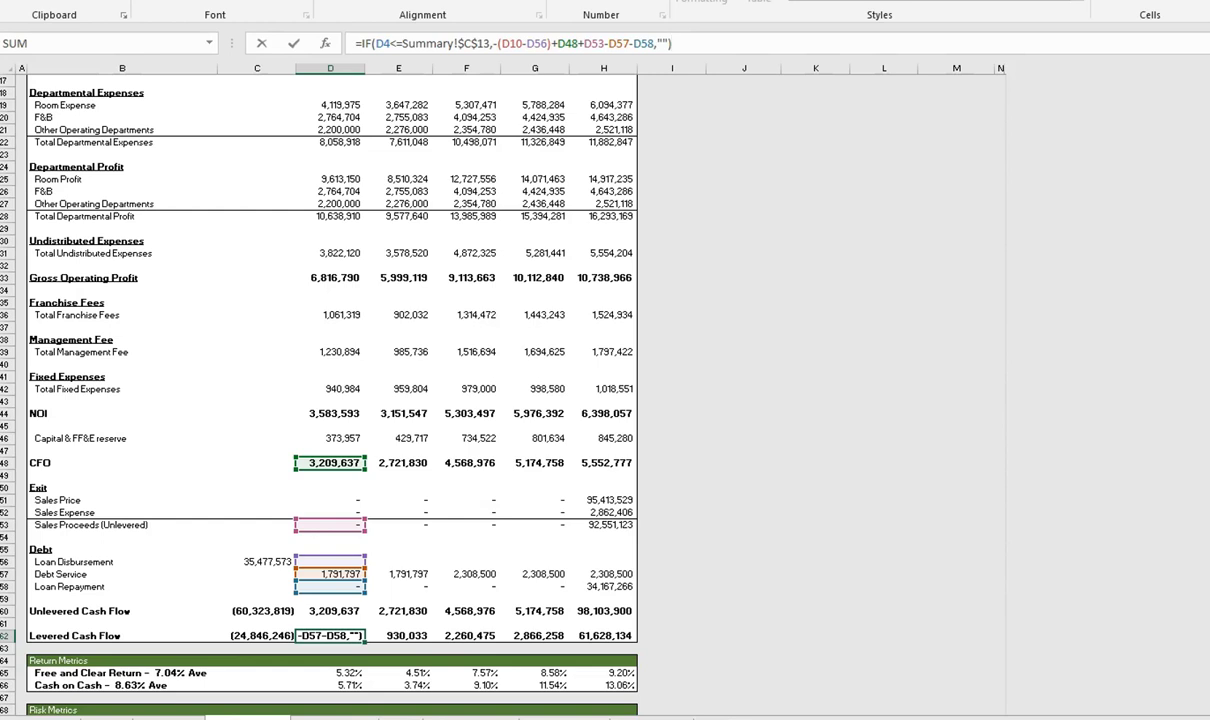
pyautogui.press('Escape')
pyautogui.press('Right')
pyautogui.press('Right')
pyautogui.press('Right')
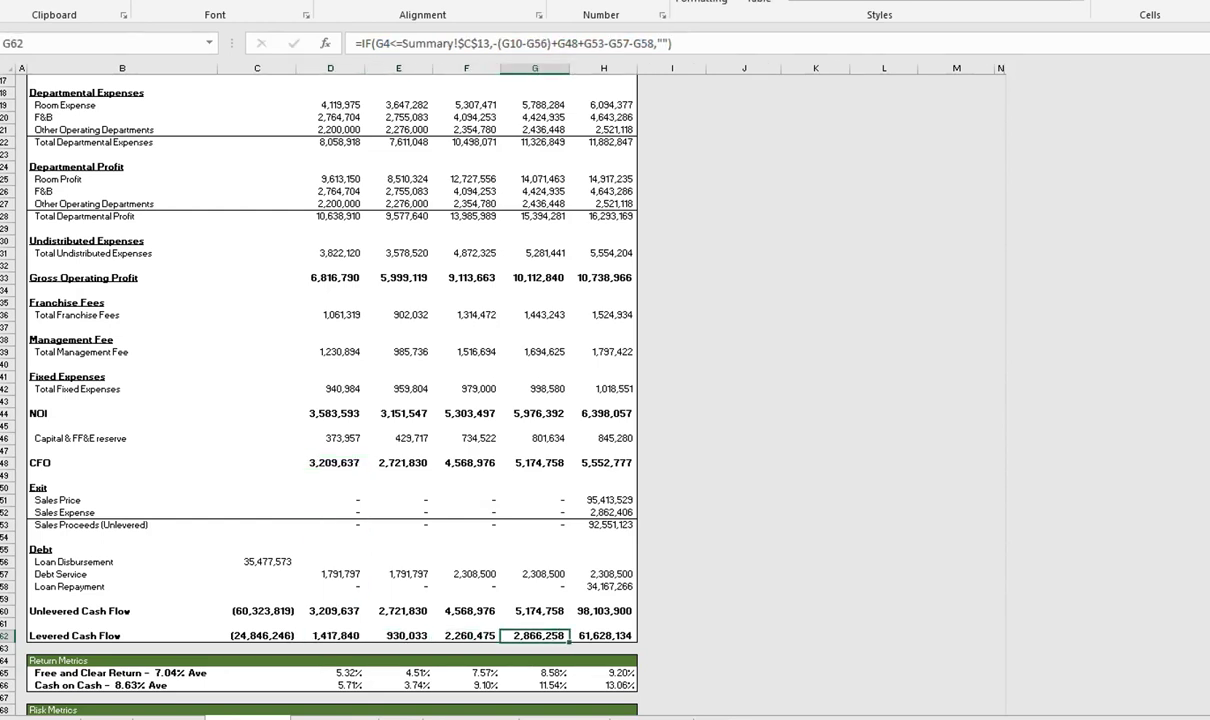
pyautogui.hotkey('ctrl', 'Left')
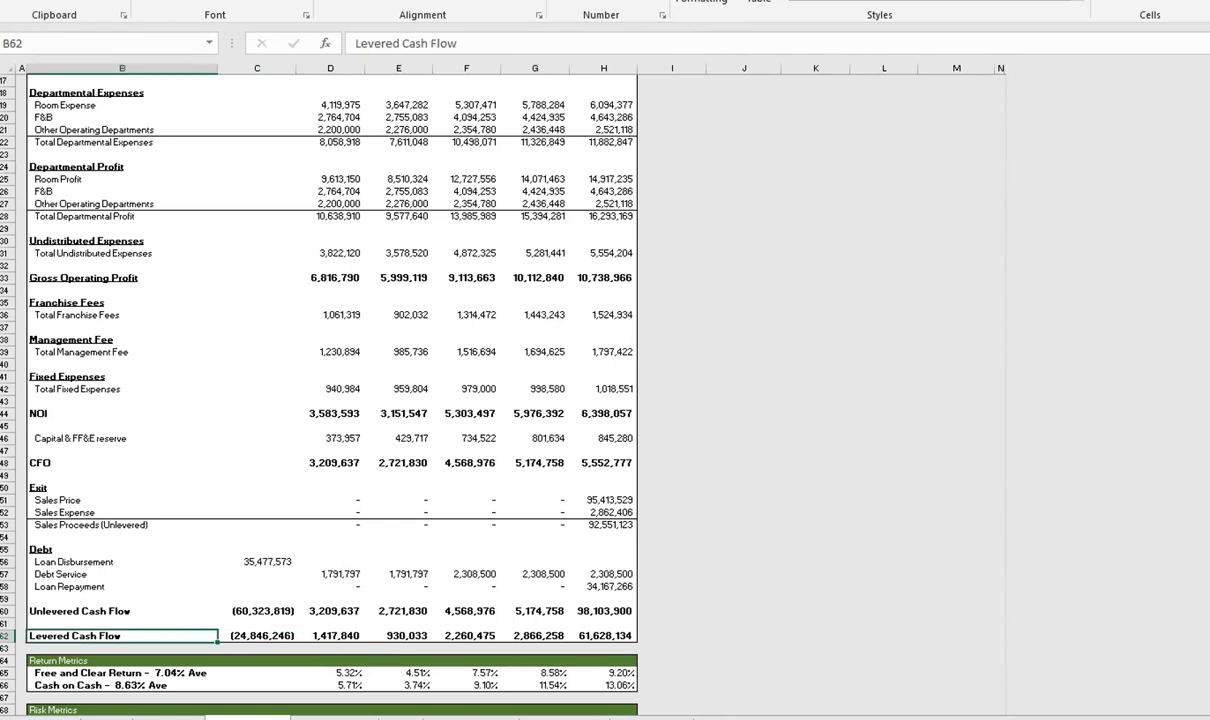
# Look over the Return Metrics and Risk Metrics sections below the cash flows, down to the Debt Yield label in B70
pyautogui.press('Down')
pyautogui.press('Down')
pyautogui.press('Down')
pyautogui.press('Down')
pyautogui.press('Down')
pyautogui.press('Down')
pyautogui.press('Down')
pyautogui.press('Down')
pyautogui.press('Down')
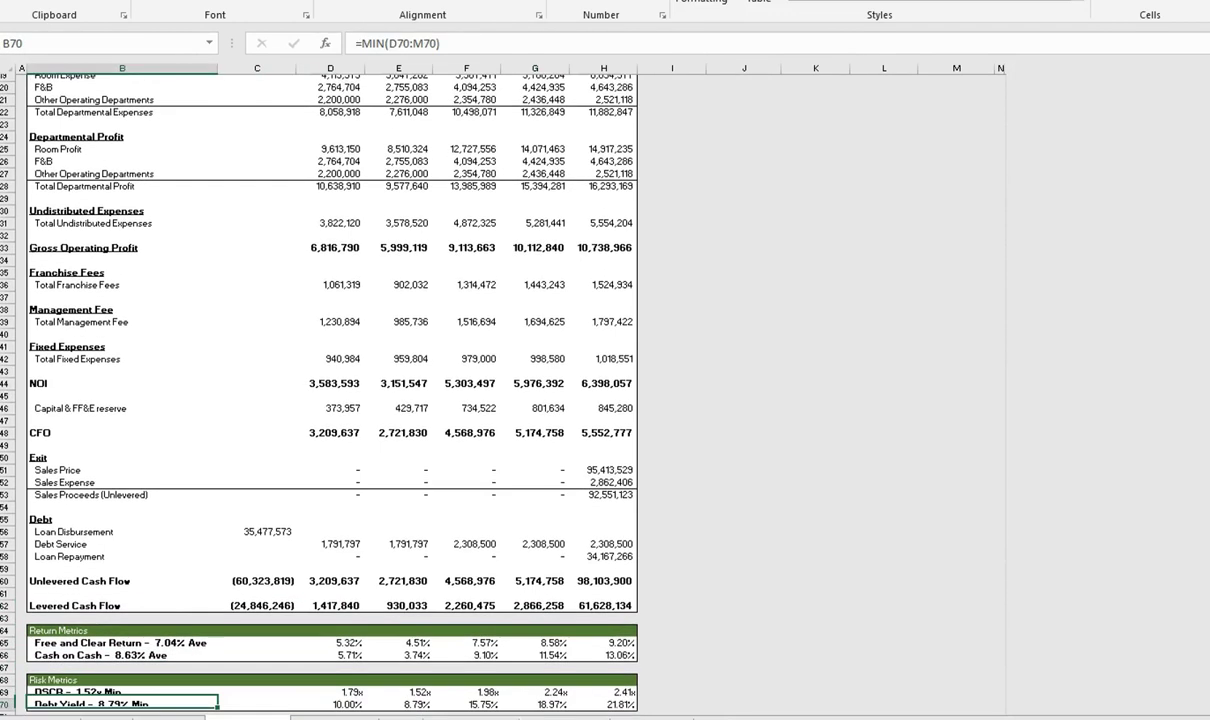
pyautogui.press('Up')
pyautogui.press('Up')
pyautogui.press('Up')
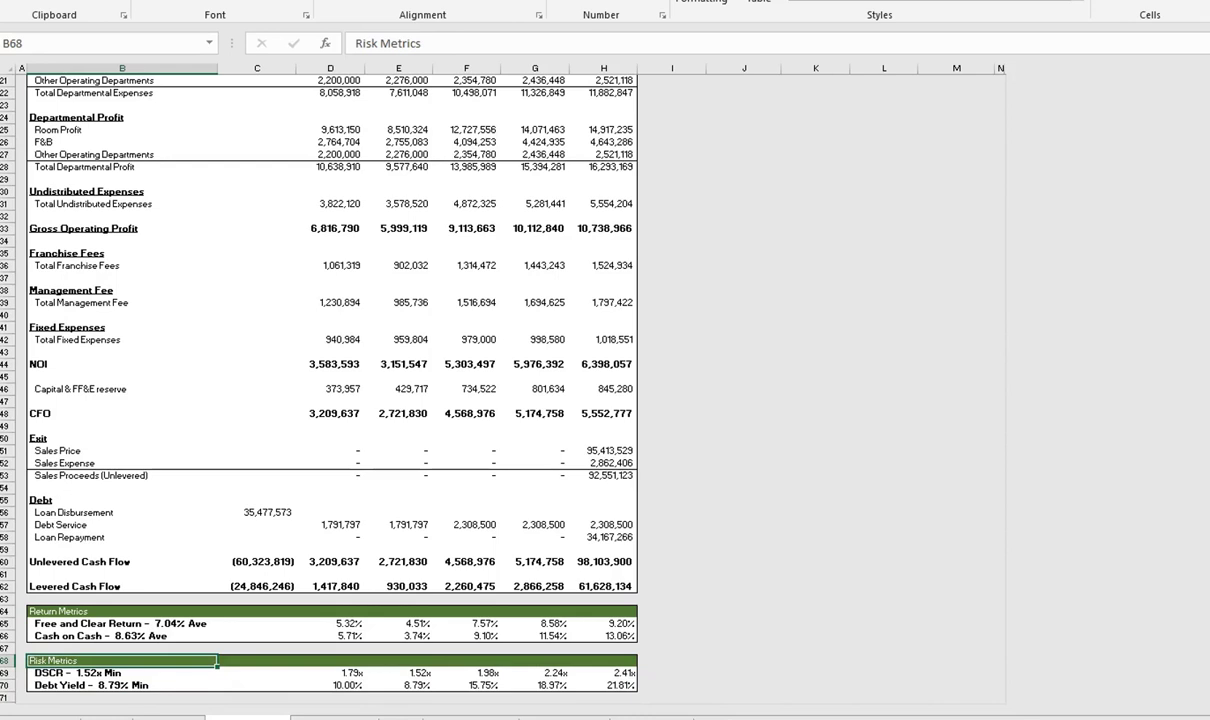
# Compare the Free and Clear Return formulas across row 65 and return to Year 1 in D65
pyautogui.press('Up')
pyautogui.press('Up')
pyautogui.press('Up')
pyautogui.press('Right')
pyautogui.press('Right')
pyautogui.press('Right')
pyautogui.press('Right')
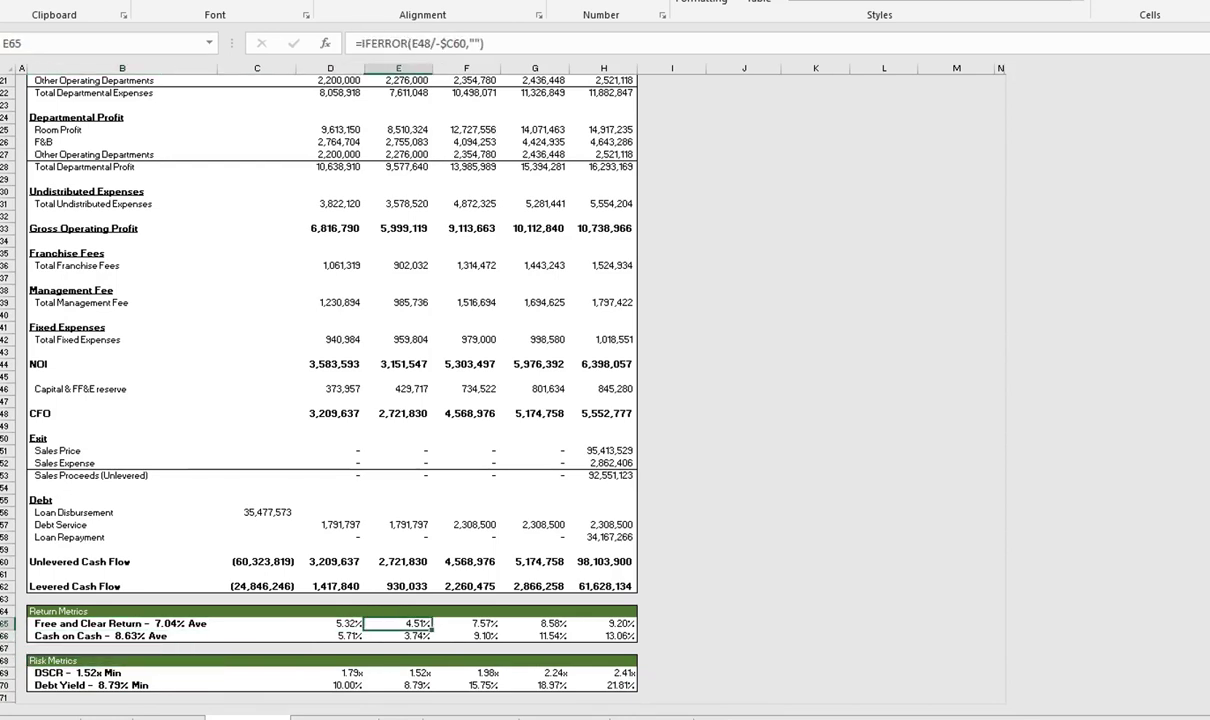
pyautogui.press('Right')
pyautogui.press('Right')
pyautogui.press('Left')
pyautogui.press('Left')
pyautogui.press('Left')
pyautogui.press('Left')
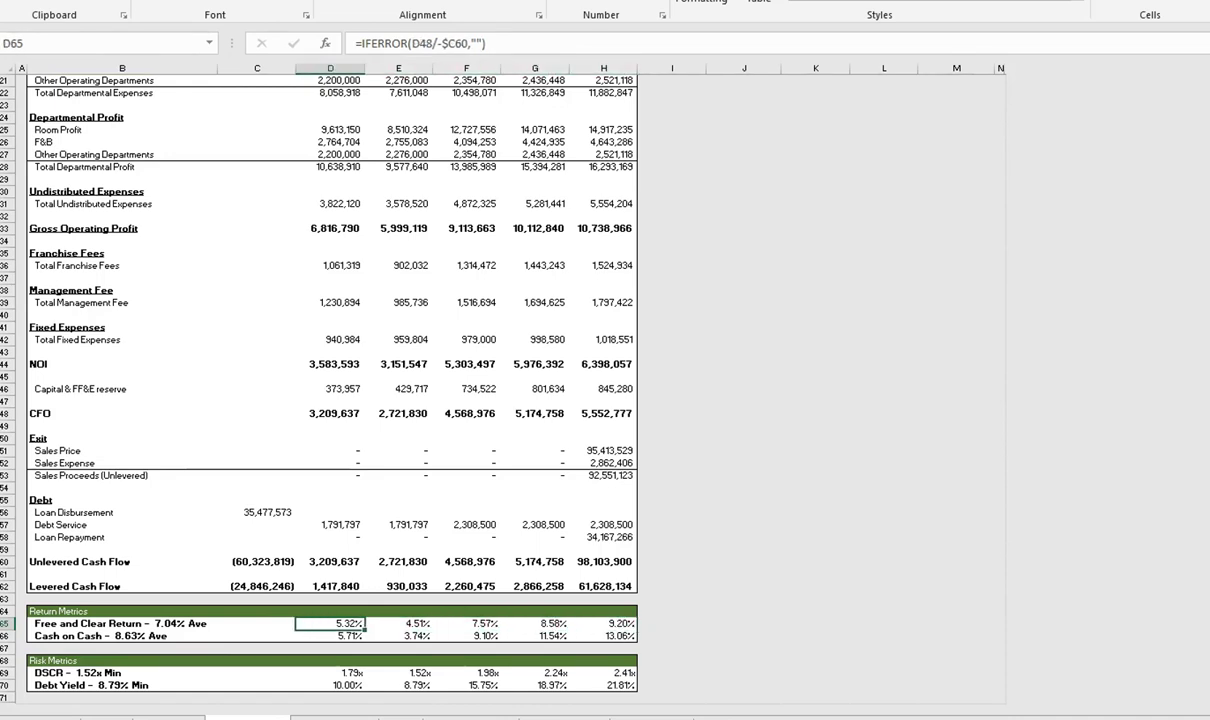
# Examine the Year 1 Cash on Cash formula in D66
pyautogui.press('Down')
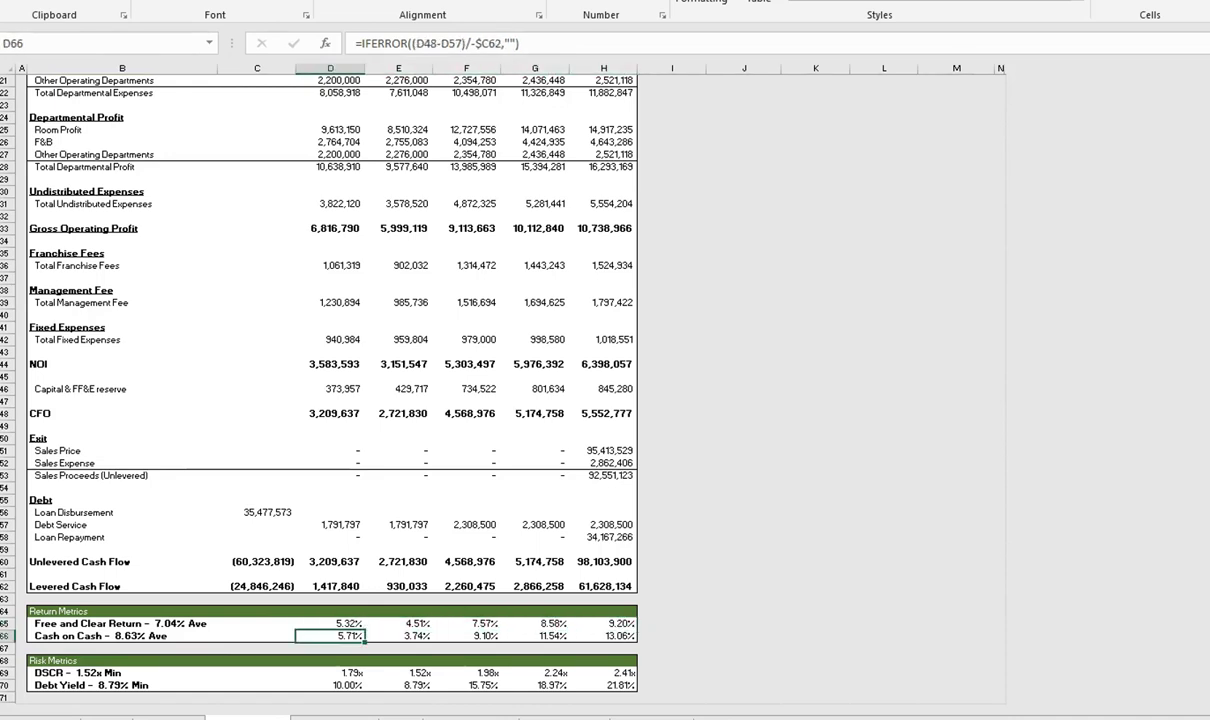
pyautogui.press('Down')
pyautogui.press('Down')
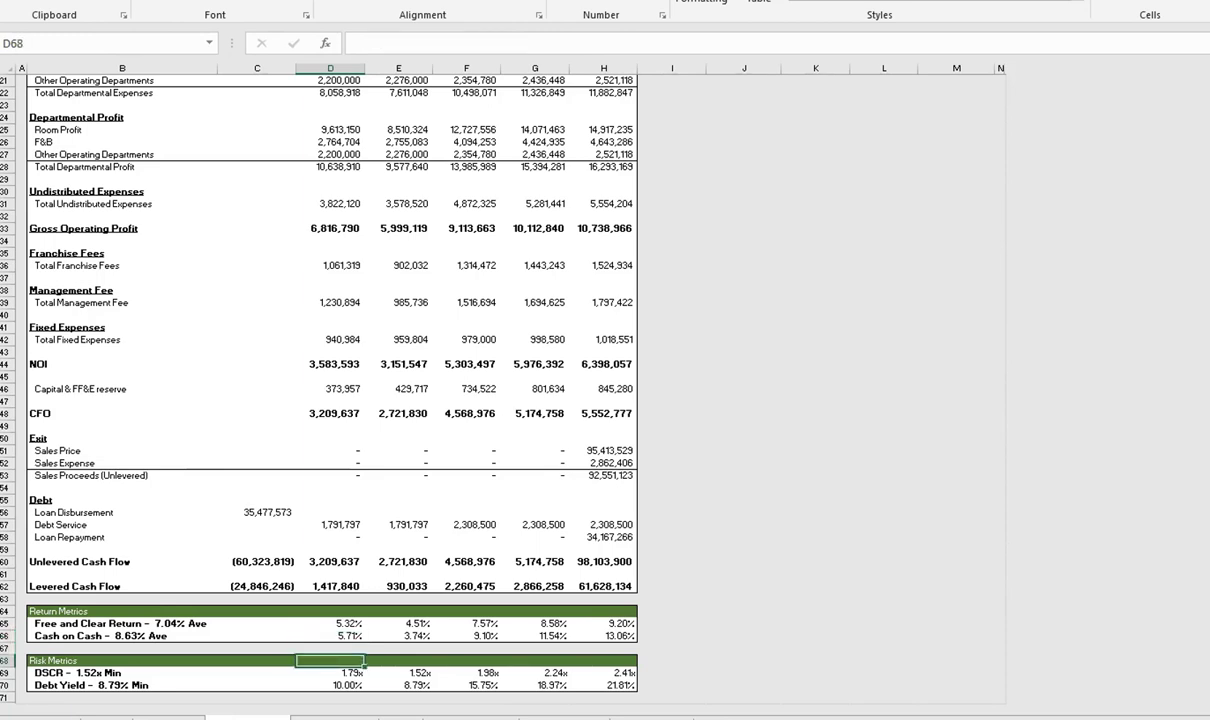
# Examine the DSCR formulas in D69 and E69, tracing E69 to the Year 2 CFO and Debt Service
pyautogui.press('Down')
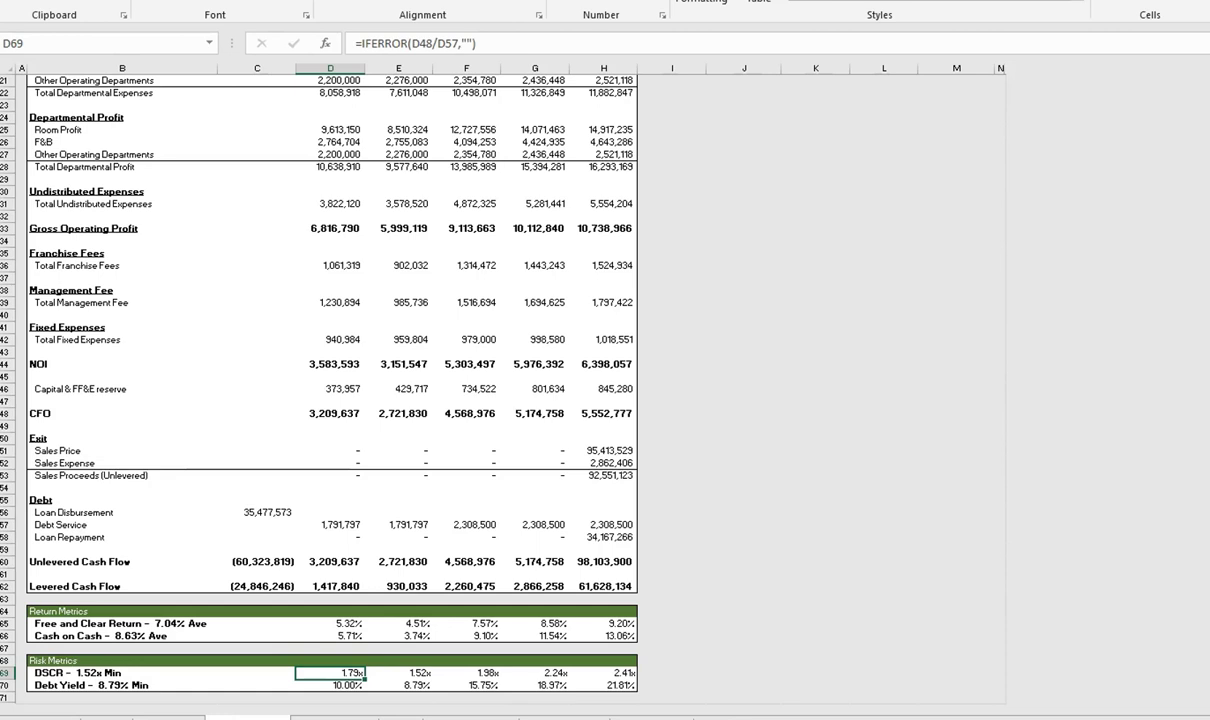
pyautogui.press('Right')
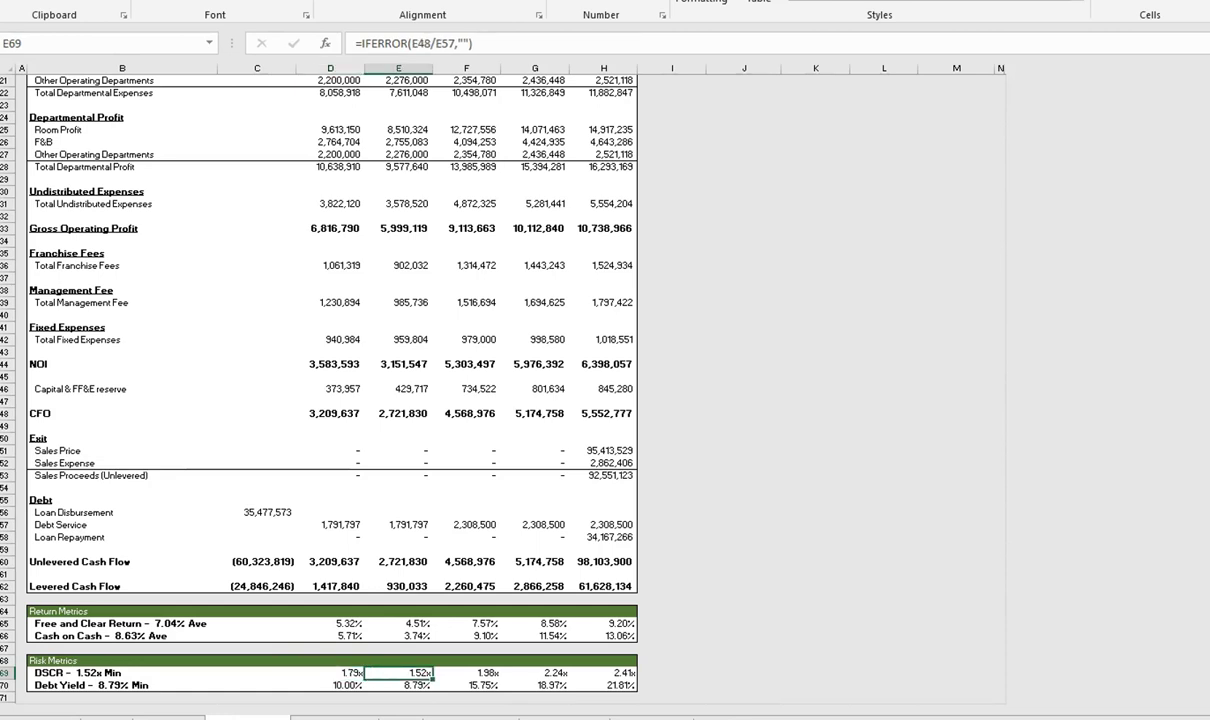
pyautogui.press('F2')
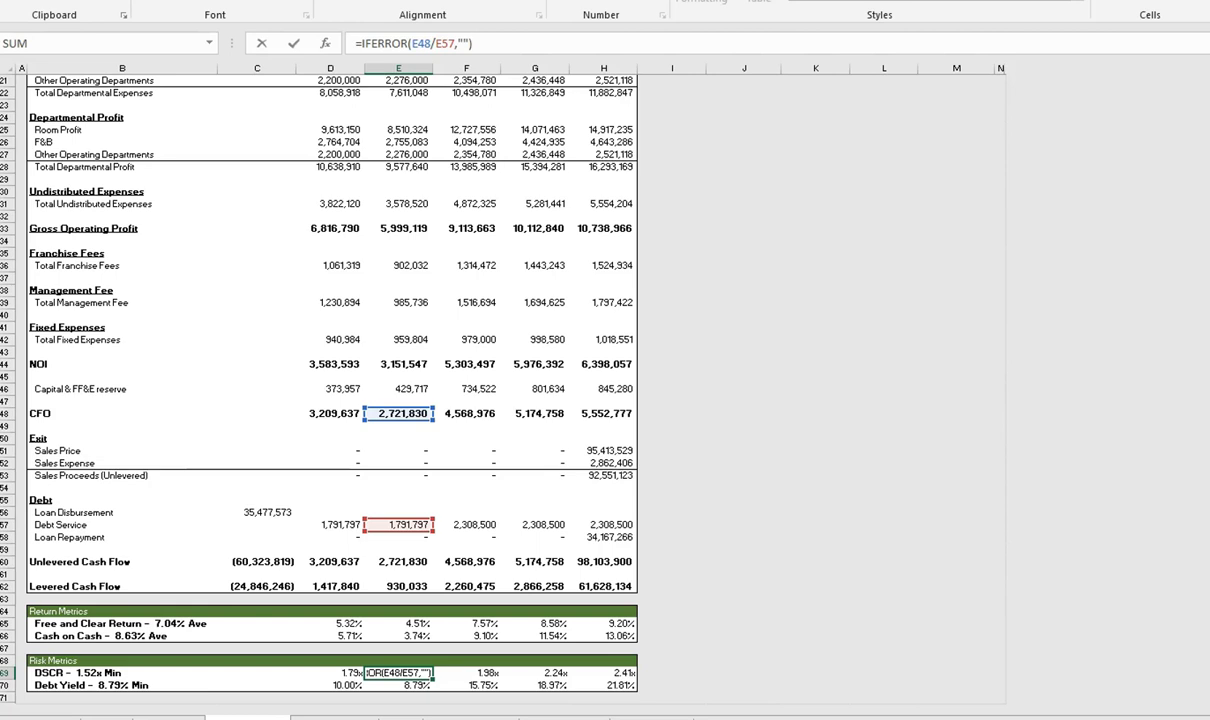
pyautogui.hotkey('ctrl', 'Return')
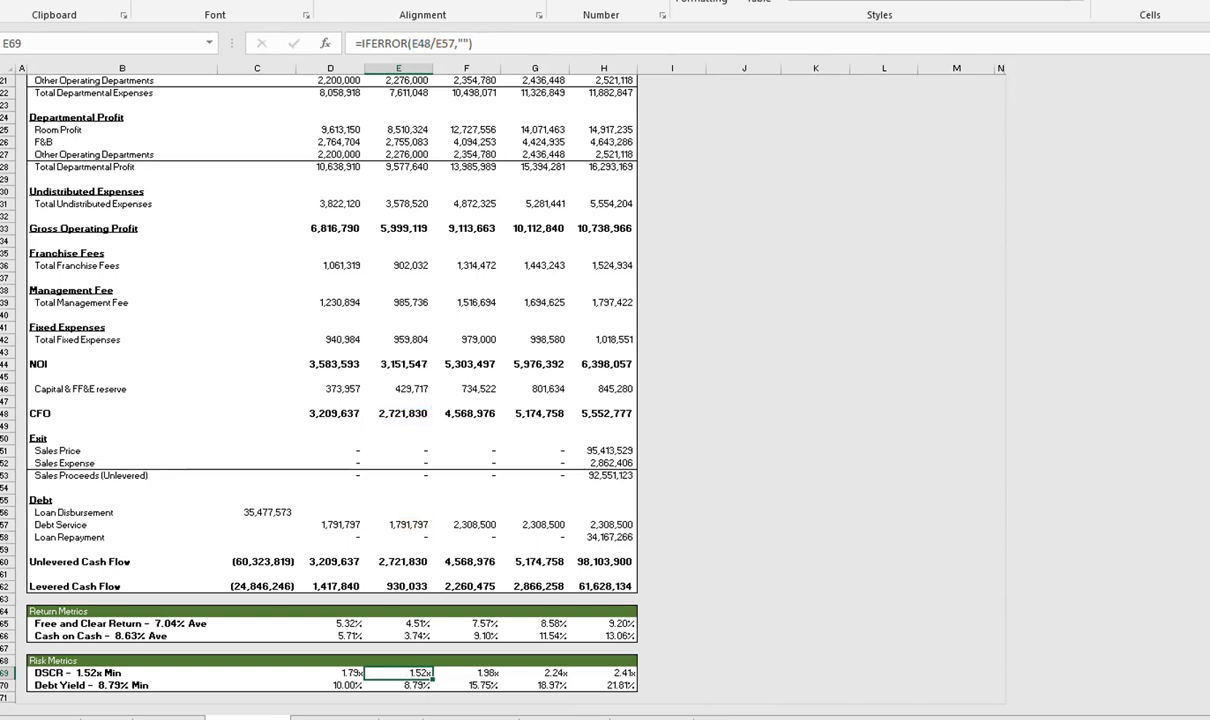
pyautogui.click(398, 685)
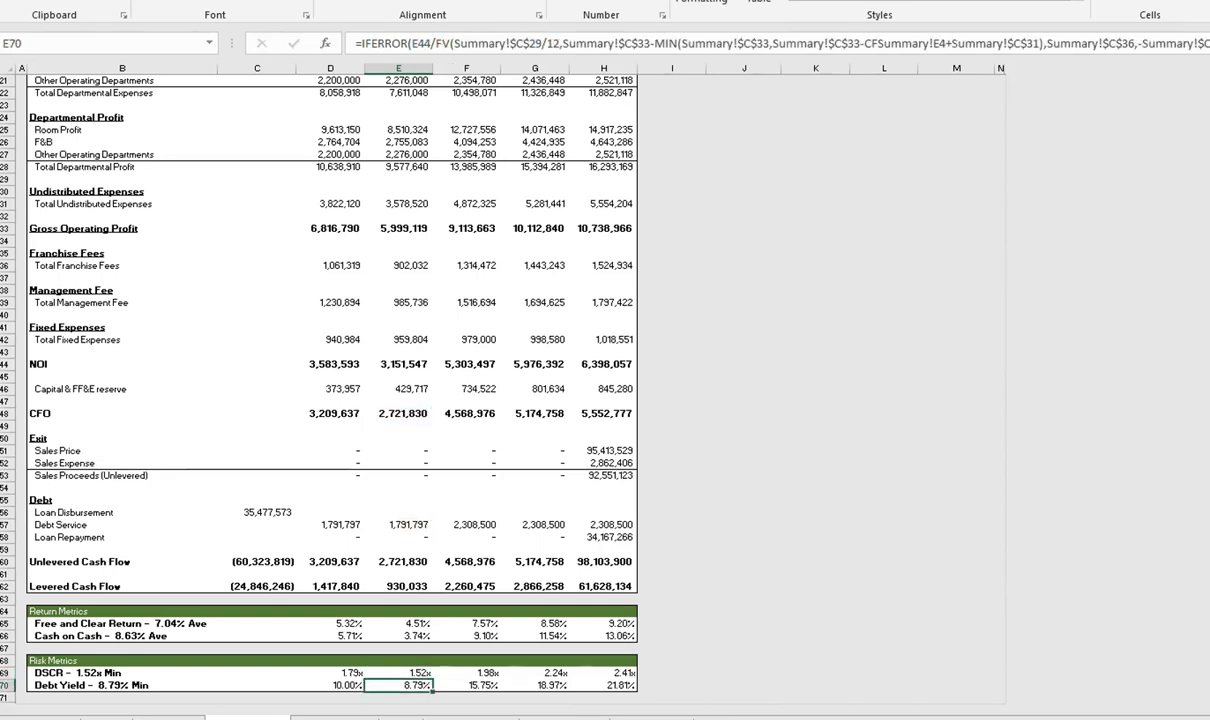
pyautogui.click(398, 673)
pyautogui.press('F2')
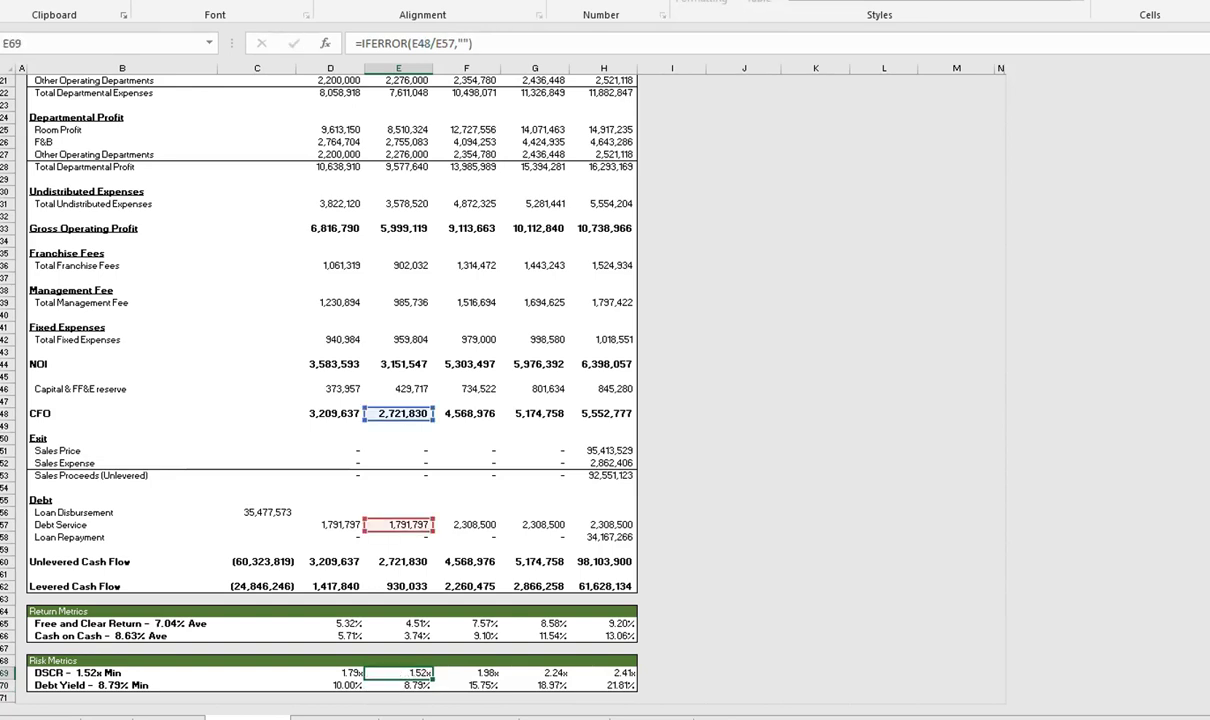
pyautogui.press('Return')
# Examine the Debt Yield formulas in row 70 and trace the cells referenced by Year 2 in E70, leaving it unedited
pyautogui.click(466, 685)
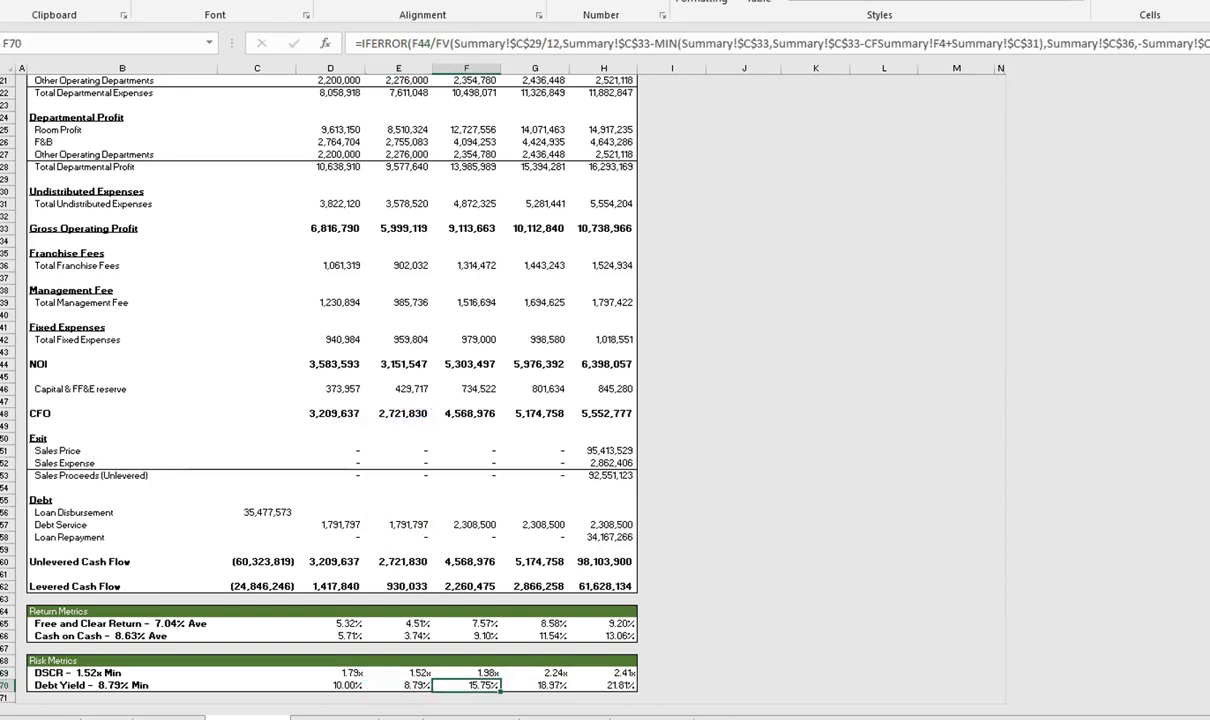
pyautogui.click(330, 685)
pyautogui.click(398, 685)
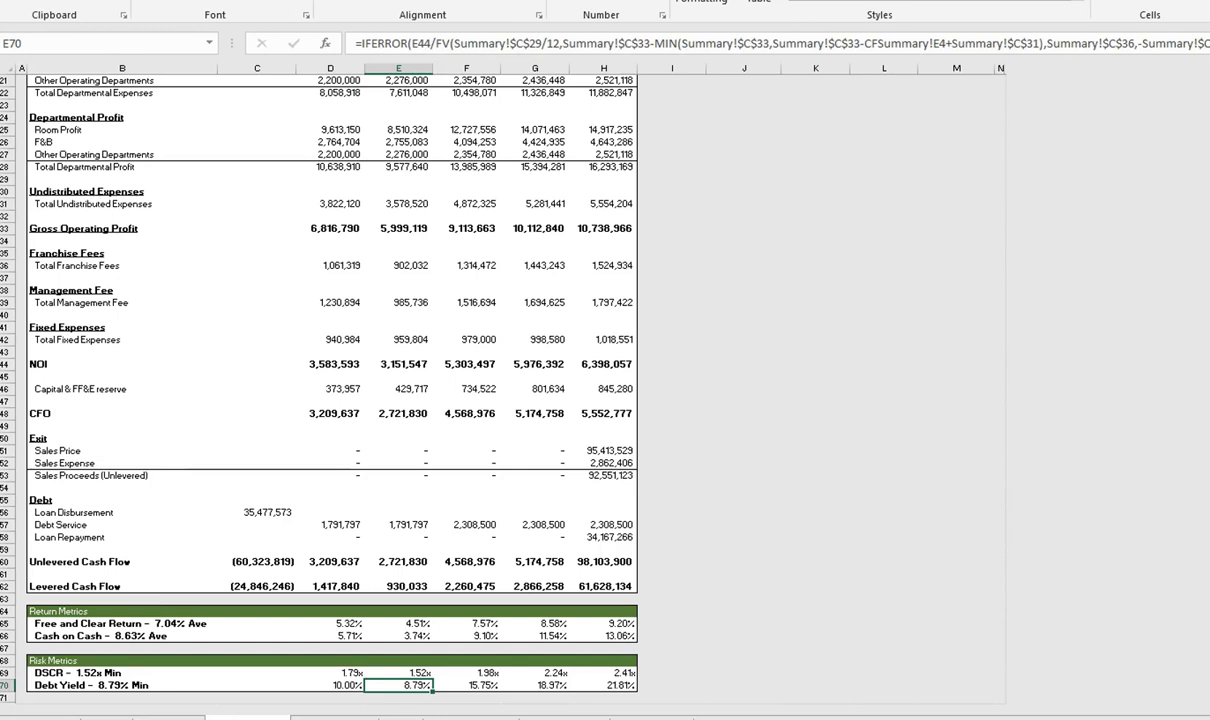
pyautogui.press('F2')
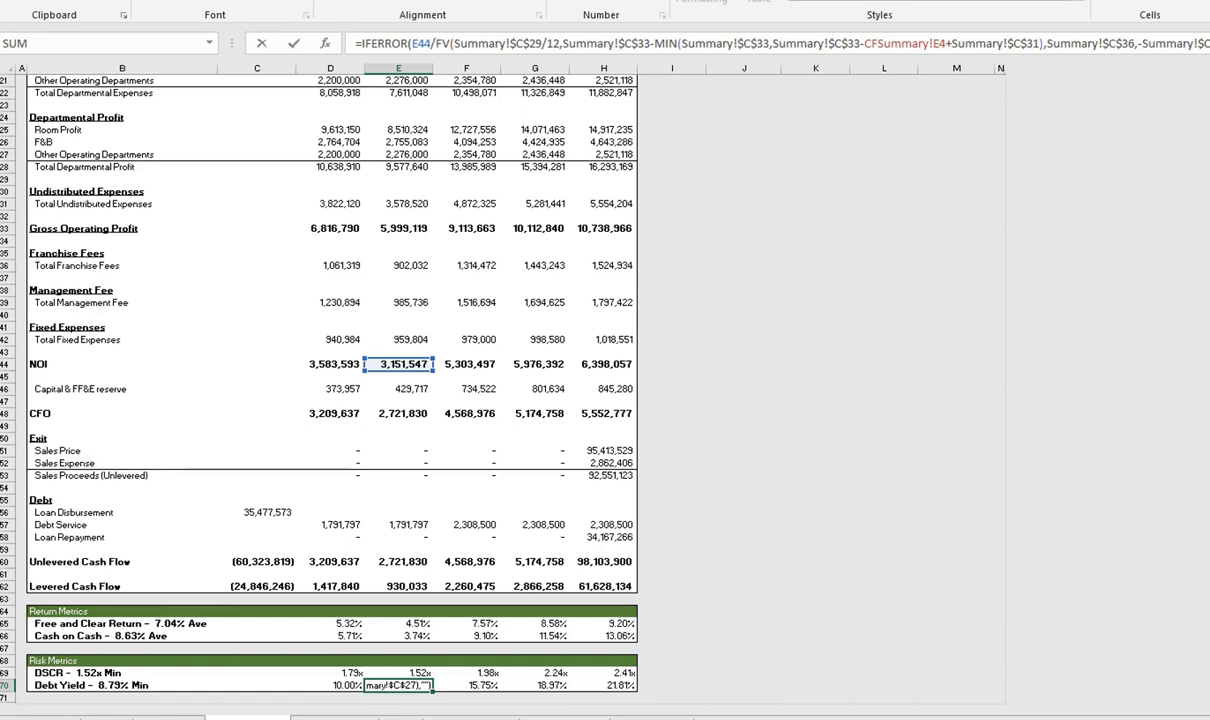
pyautogui.press('Escape')
# Go back to the start of the CFSummary sheet, then open the OpCashFlow sheet at cell A1
pyautogui.press('Home')
pyautogui.hotkey('ctrl', 'Home')
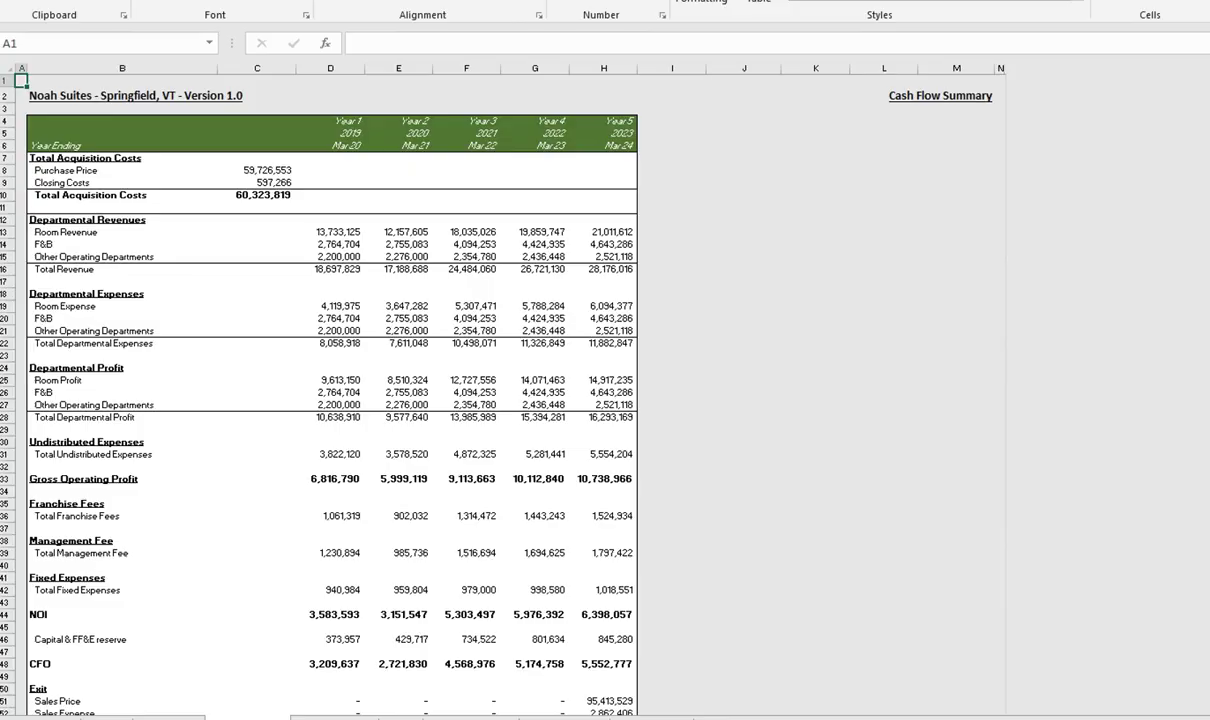
pyautogui.hotkey('ctrl', 'pagedown')
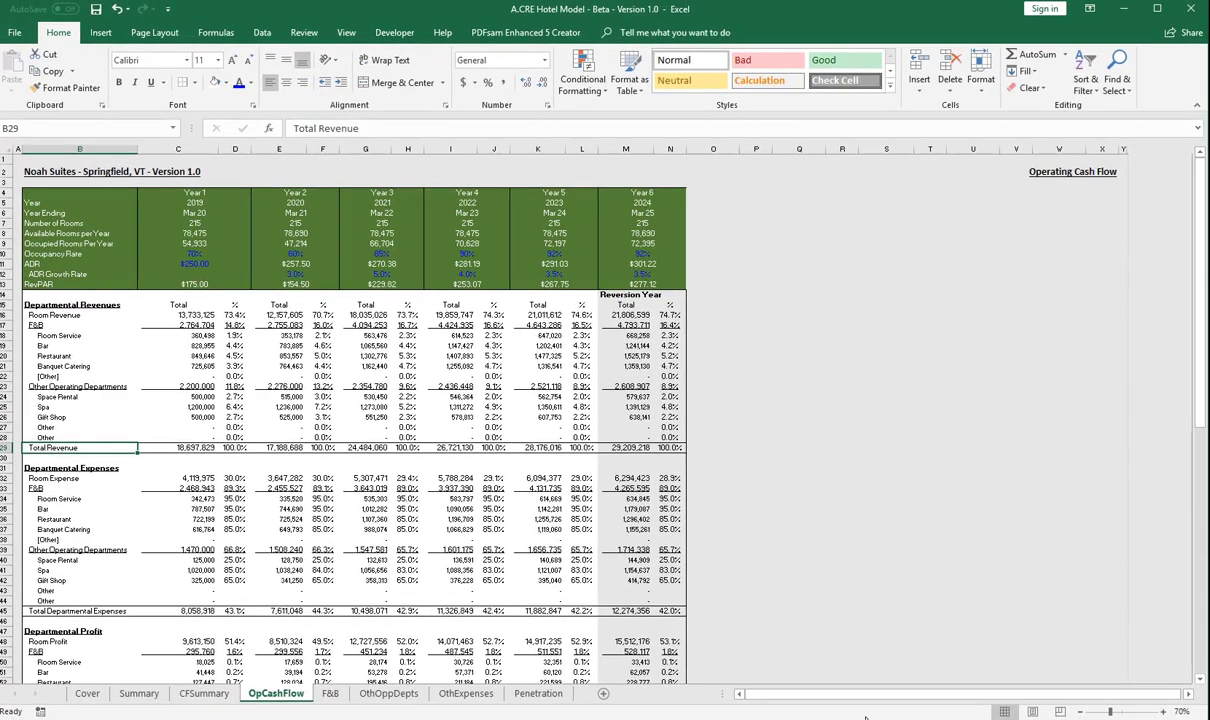
pyautogui.hotkey('ctrl', 'pageup')
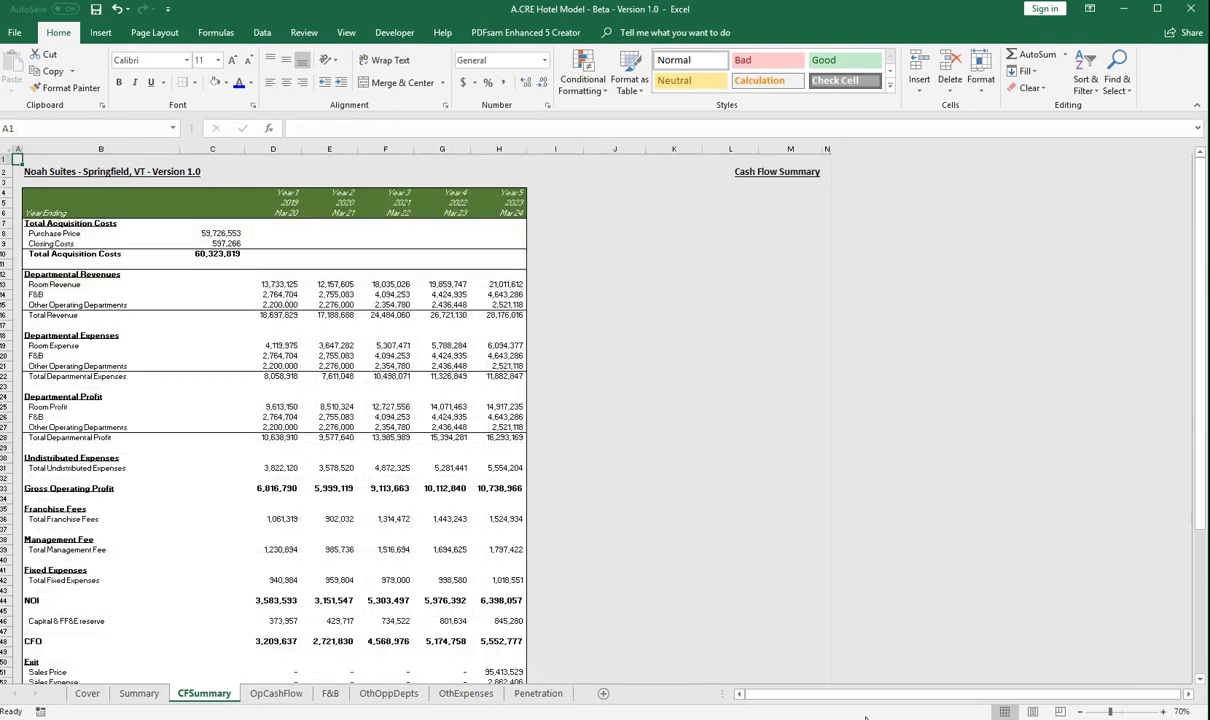
pyautogui.hotkey('ctrl', 'pagedown')
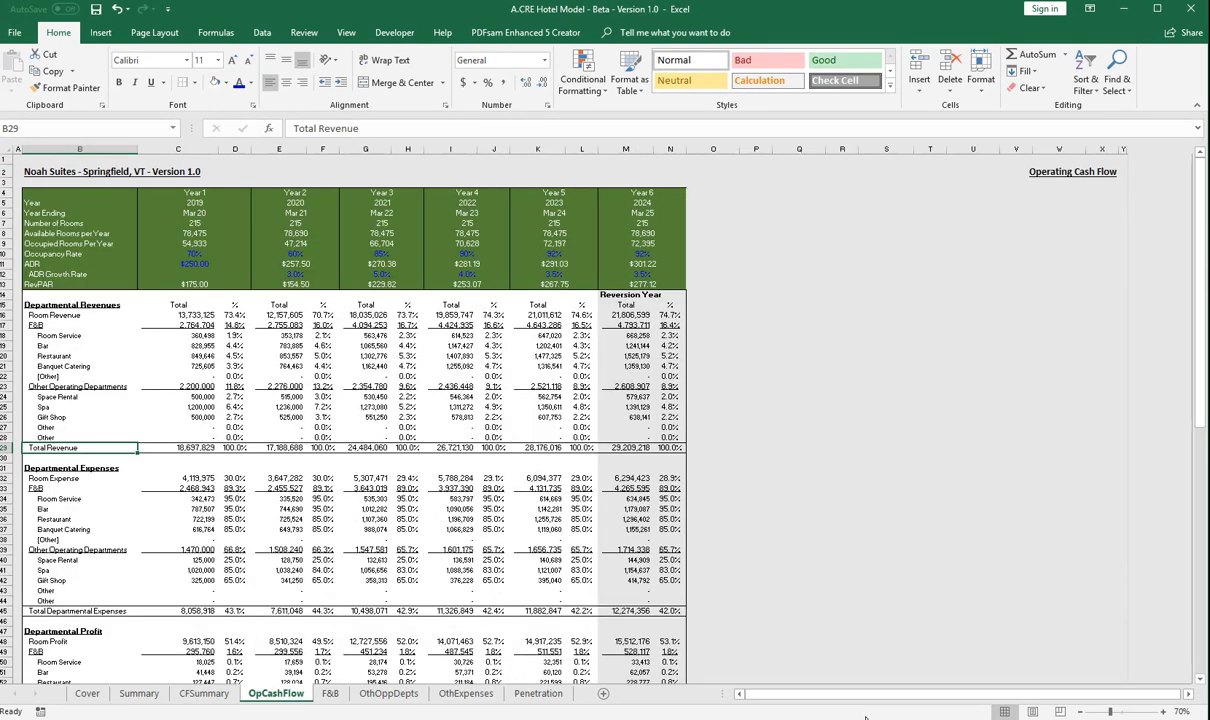
pyautogui.hotkey('ctrl', 'Home')
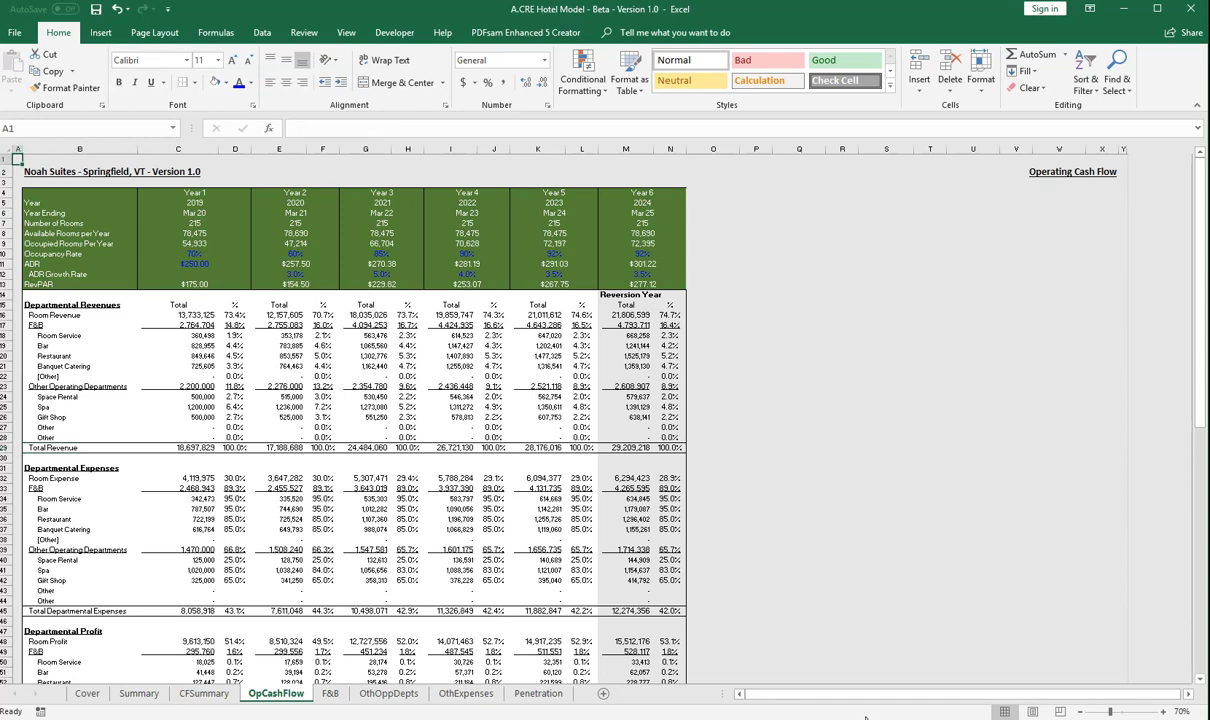